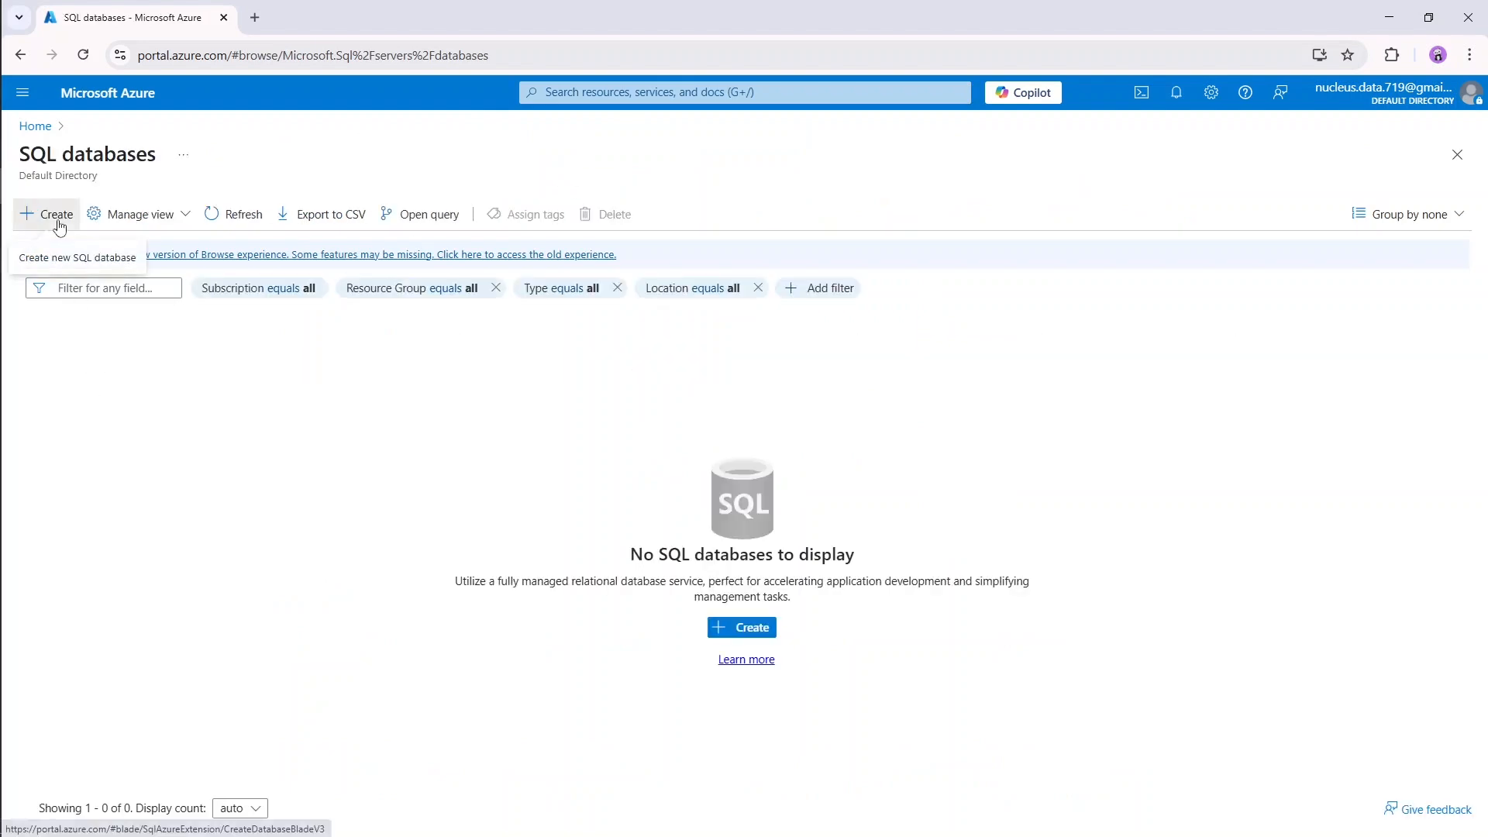
# Start a new SQL database with the free database offer applied, in a new resource group named sqldemo_rg.
pyautogui.click(57, 217)
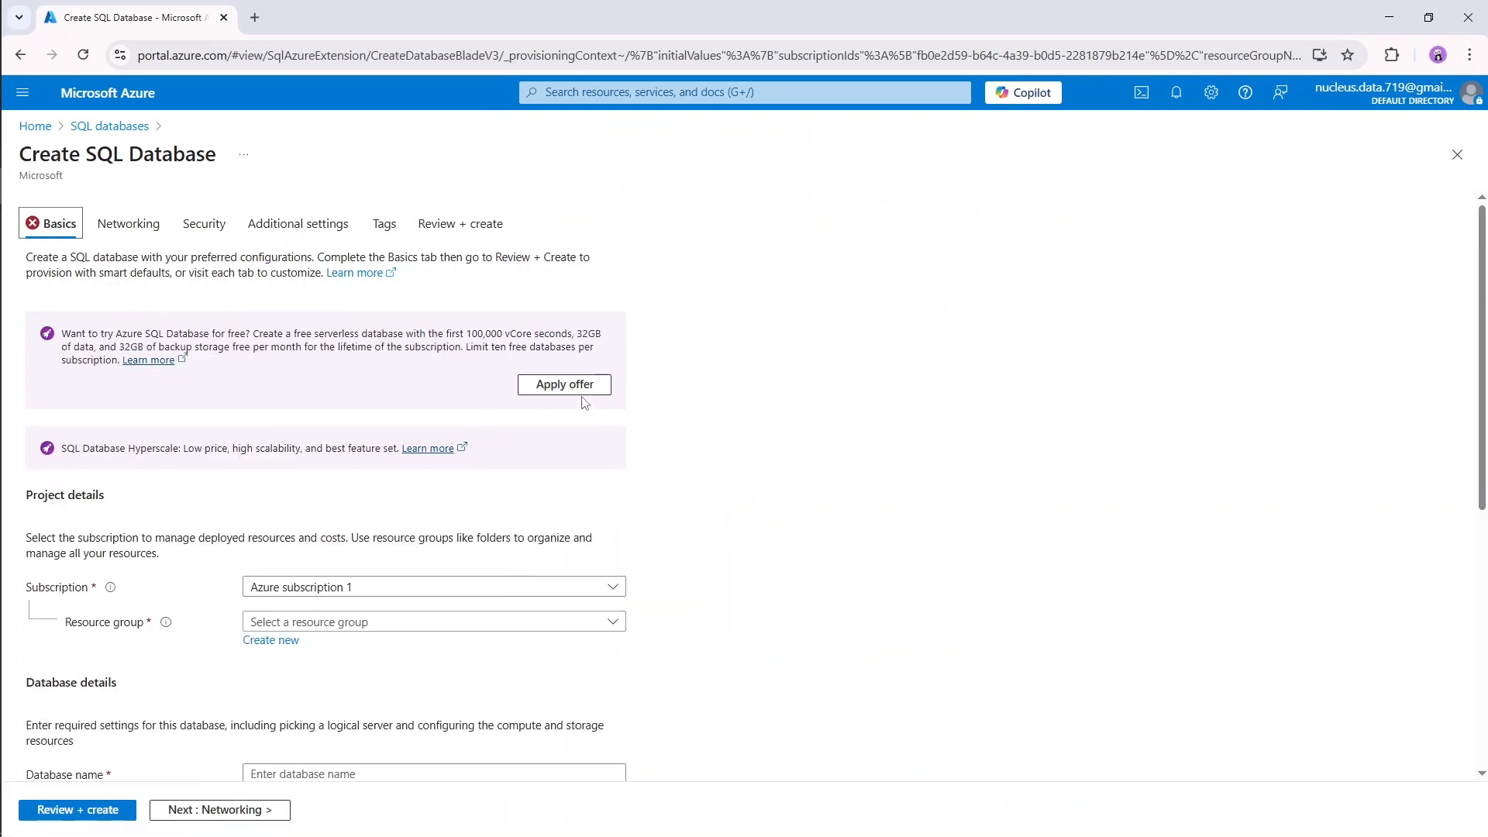
pyautogui.click(580, 391)
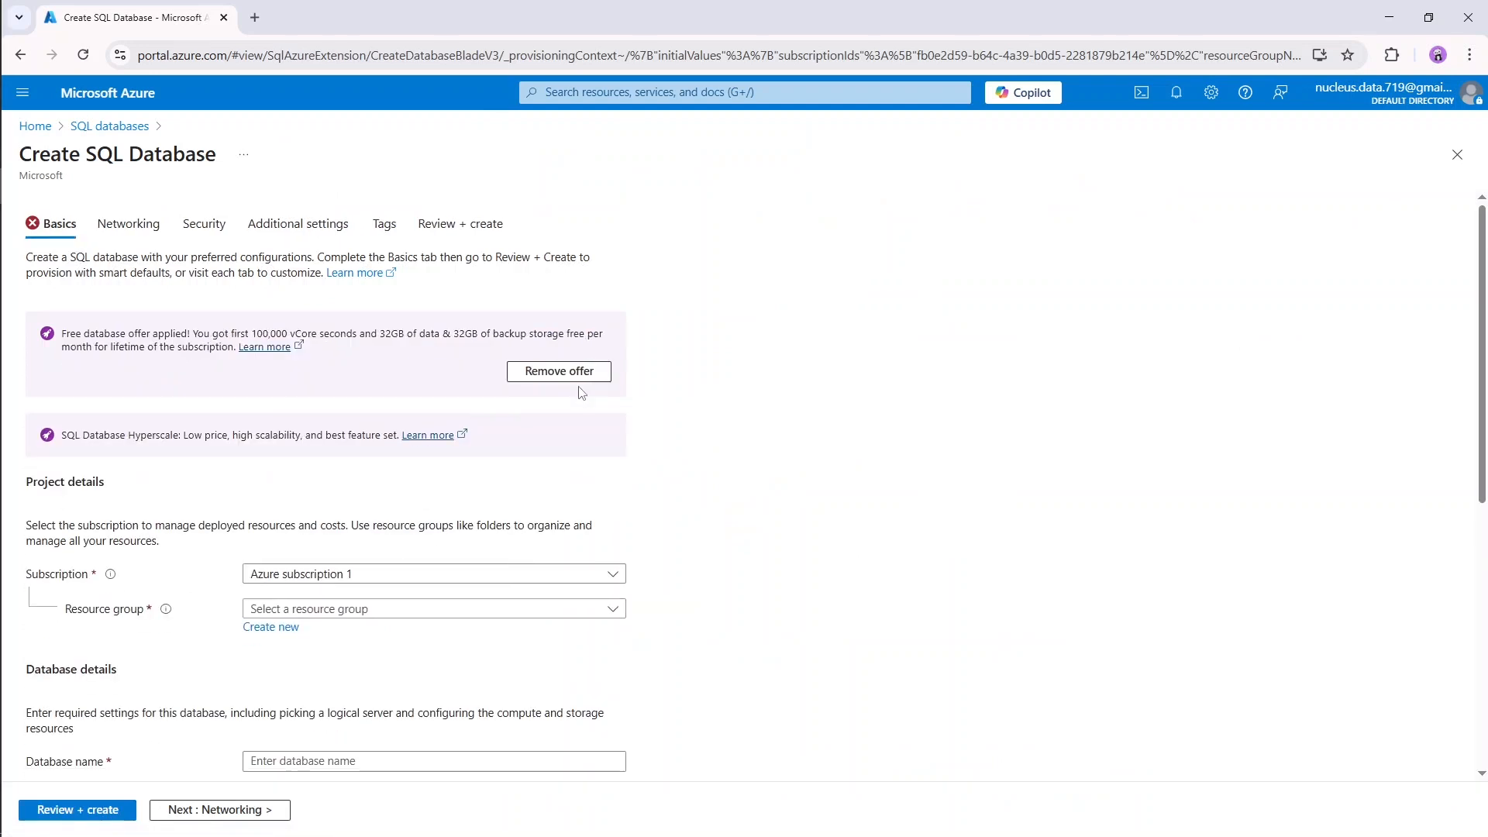
pyautogui.scroll(-2, 484, 546)
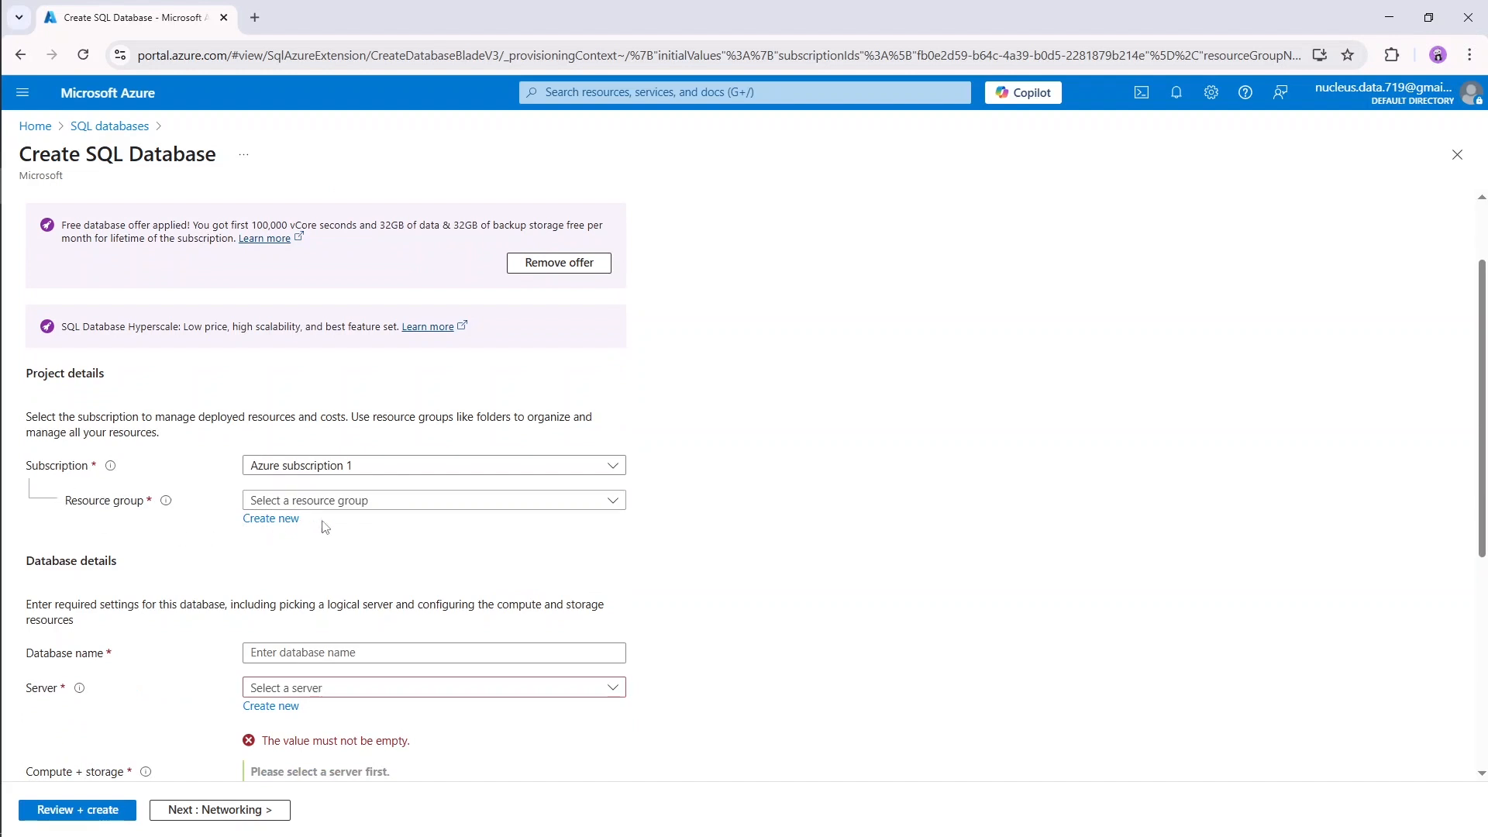
pyautogui.click(281, 520)
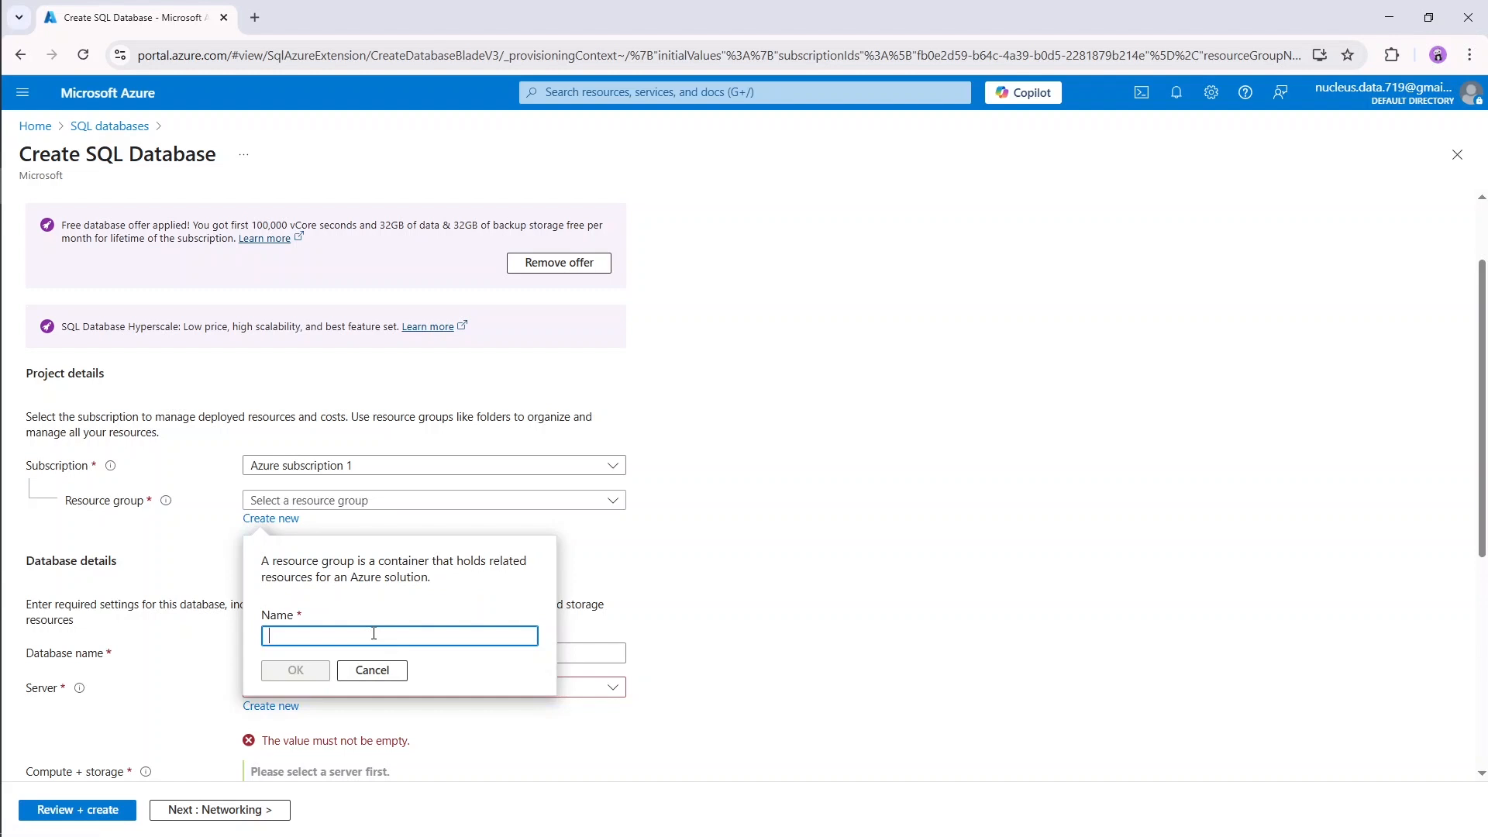
pyautogui.write('sqld')
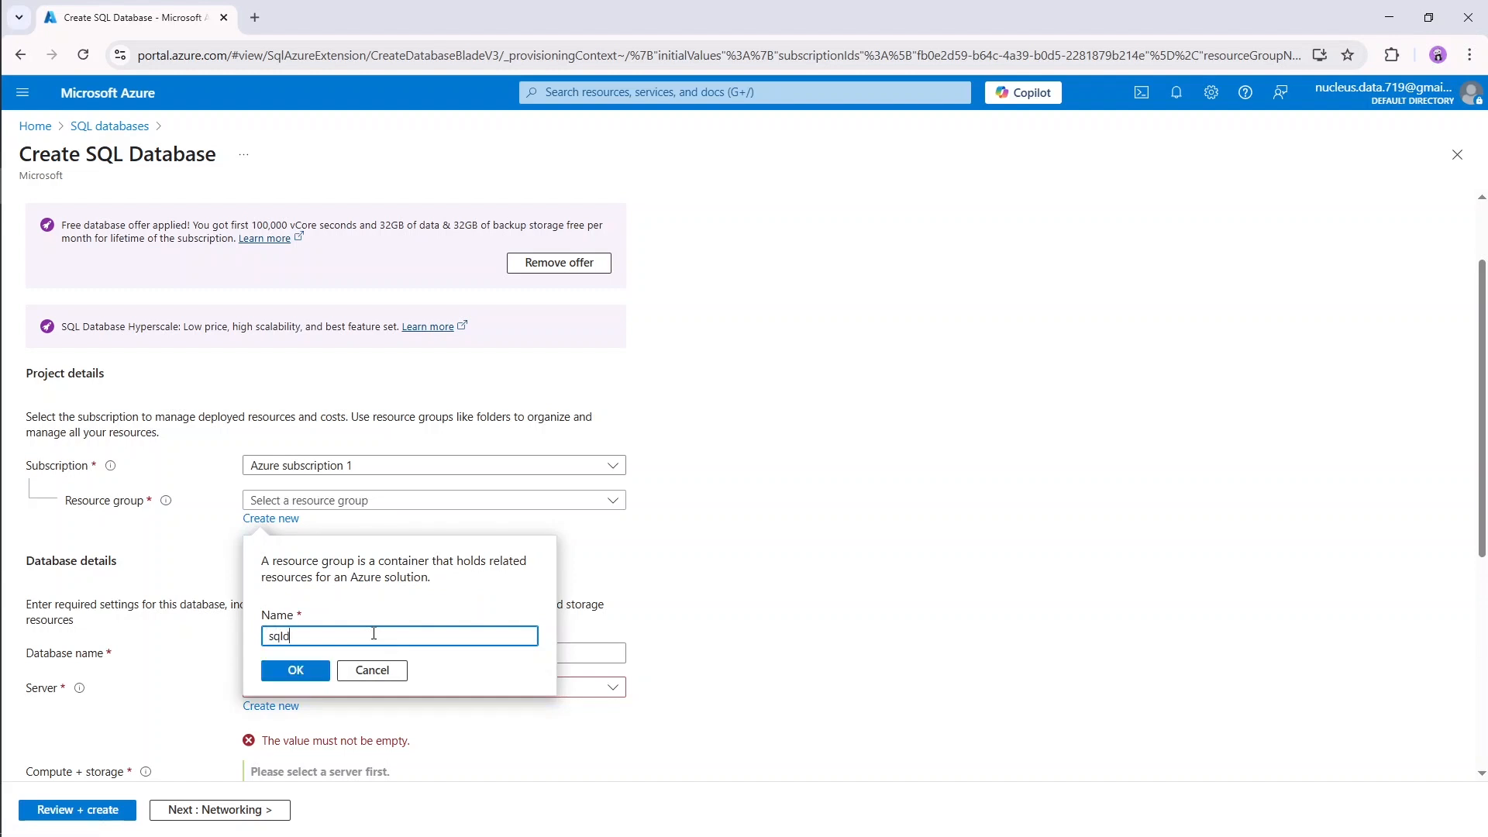
pyautogui.write('emo_rg')
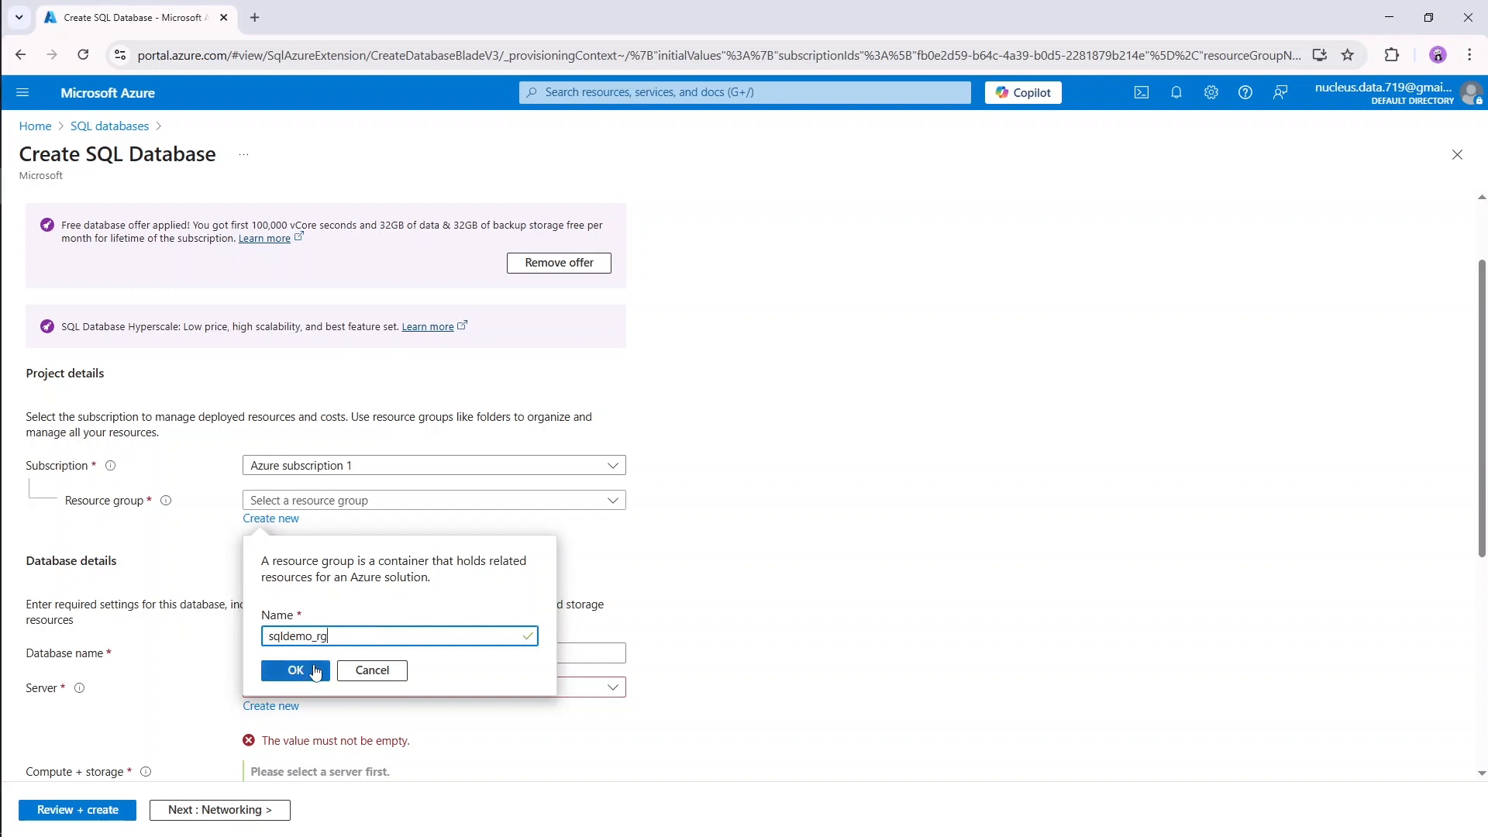
pyautogui.click(313, 671)
# Name the database sqldemo_db.
pyautogui.click(447, 651)
pyautogui.scroll(-3, 448, 653)
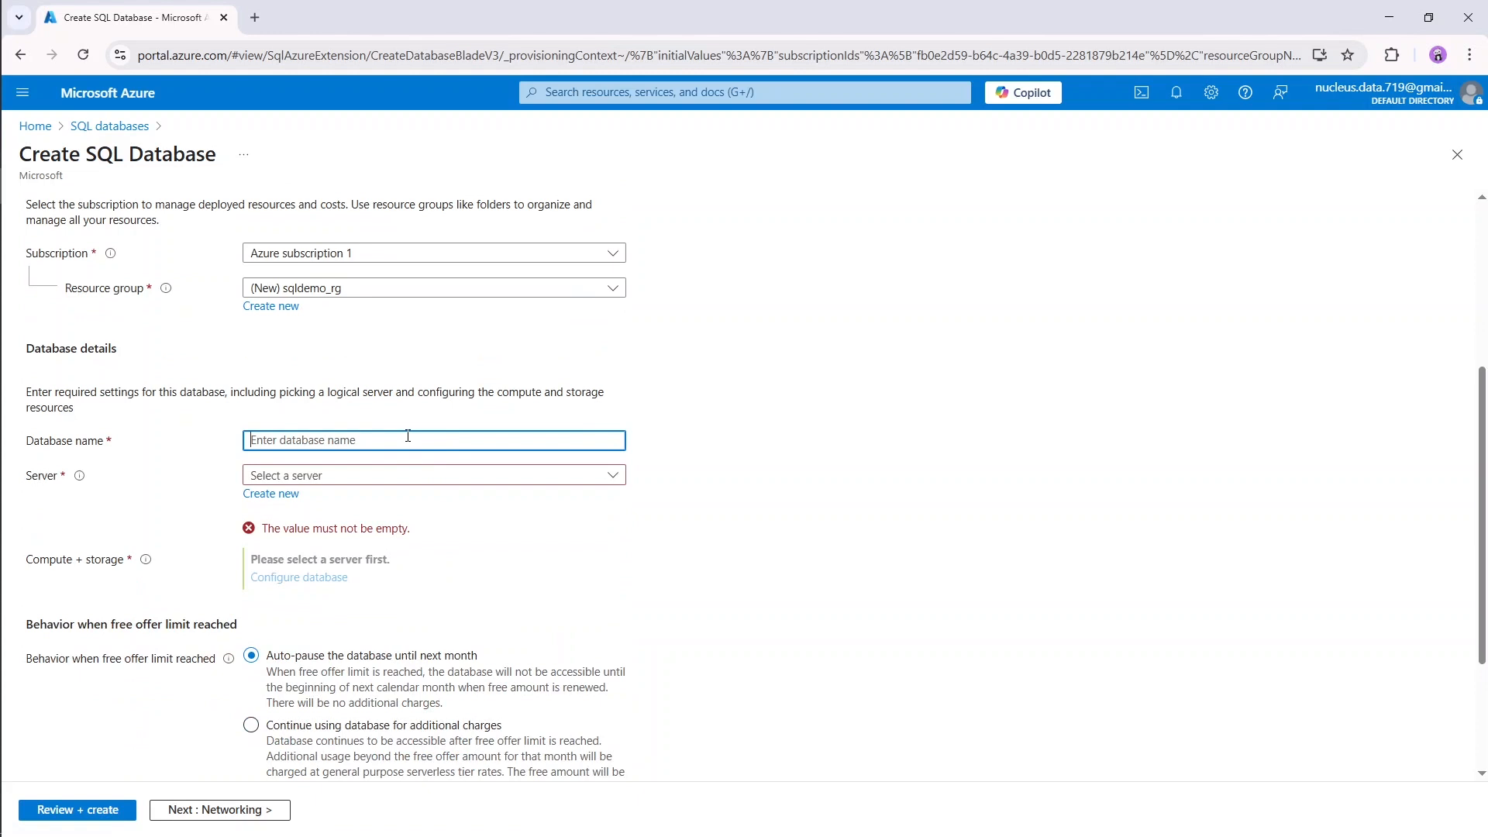
pyautogui.write('sqldemo')
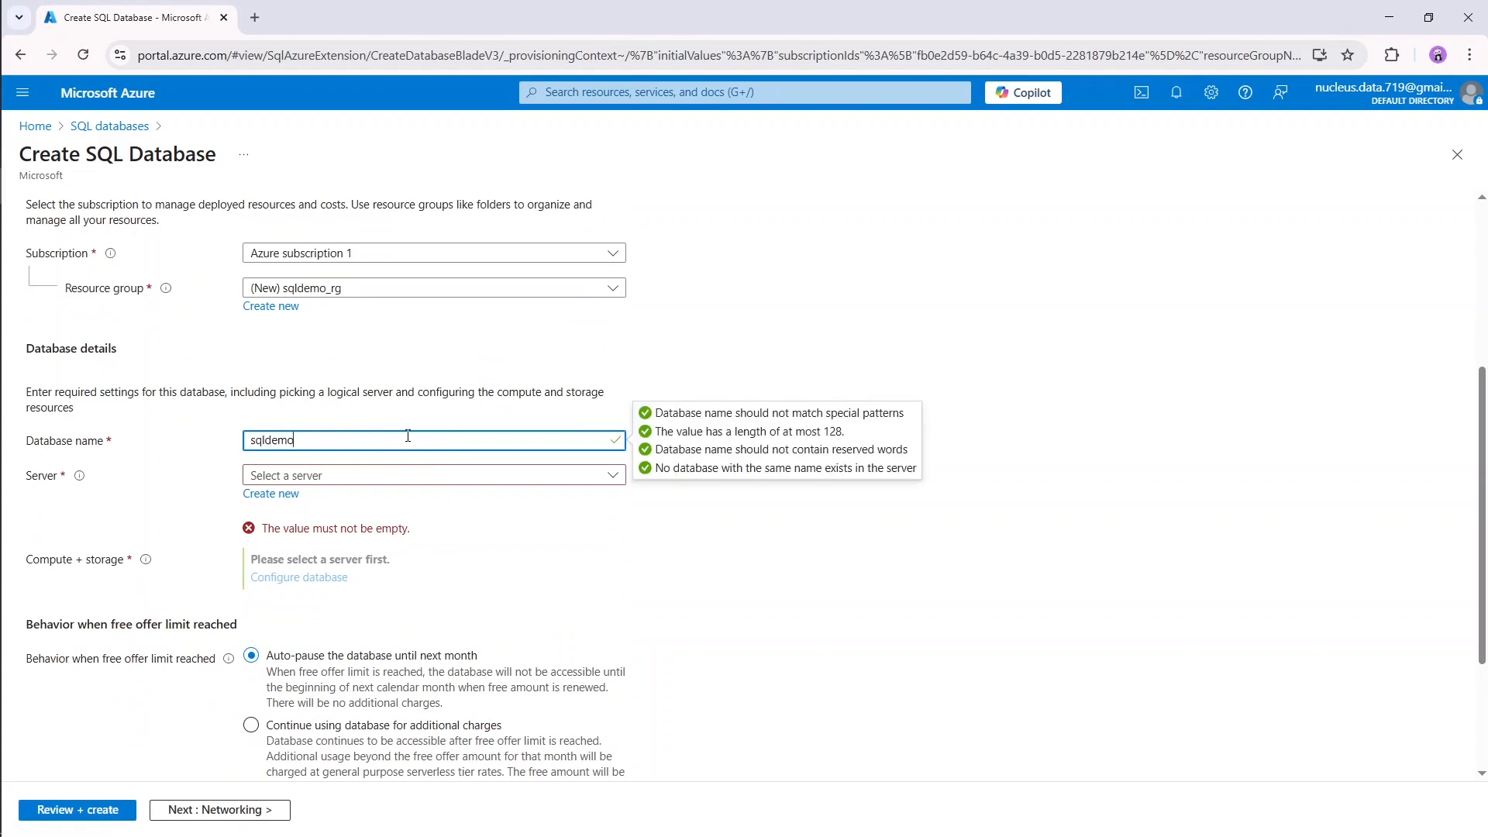
pyautogui.write('_db')
# Start a new server for the database, named sqldemo-server and located in (Middle East) UAE North.
pyautogui.click(270, 500)
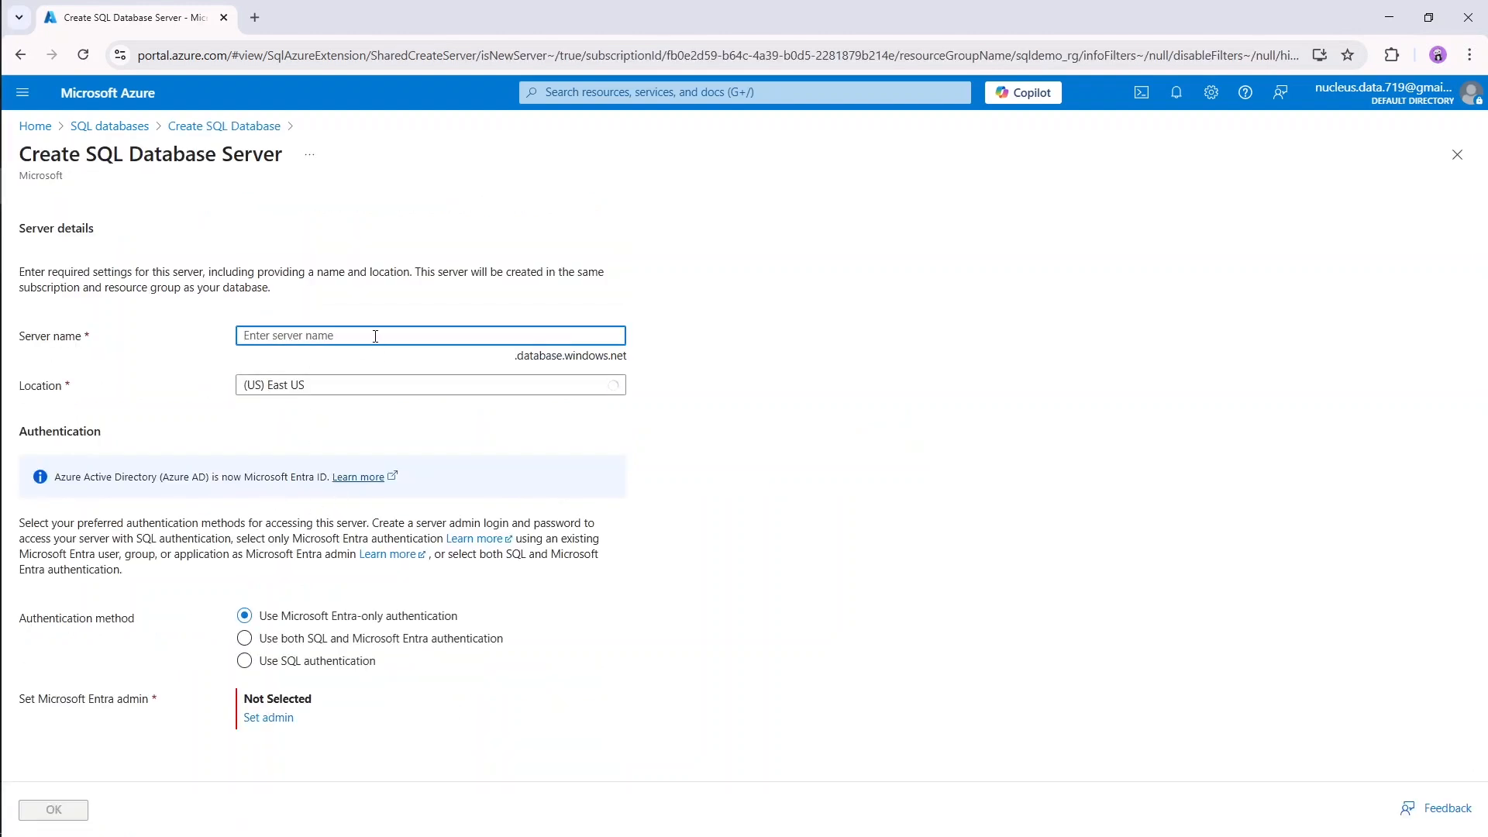
pyautogui.write('sqld')
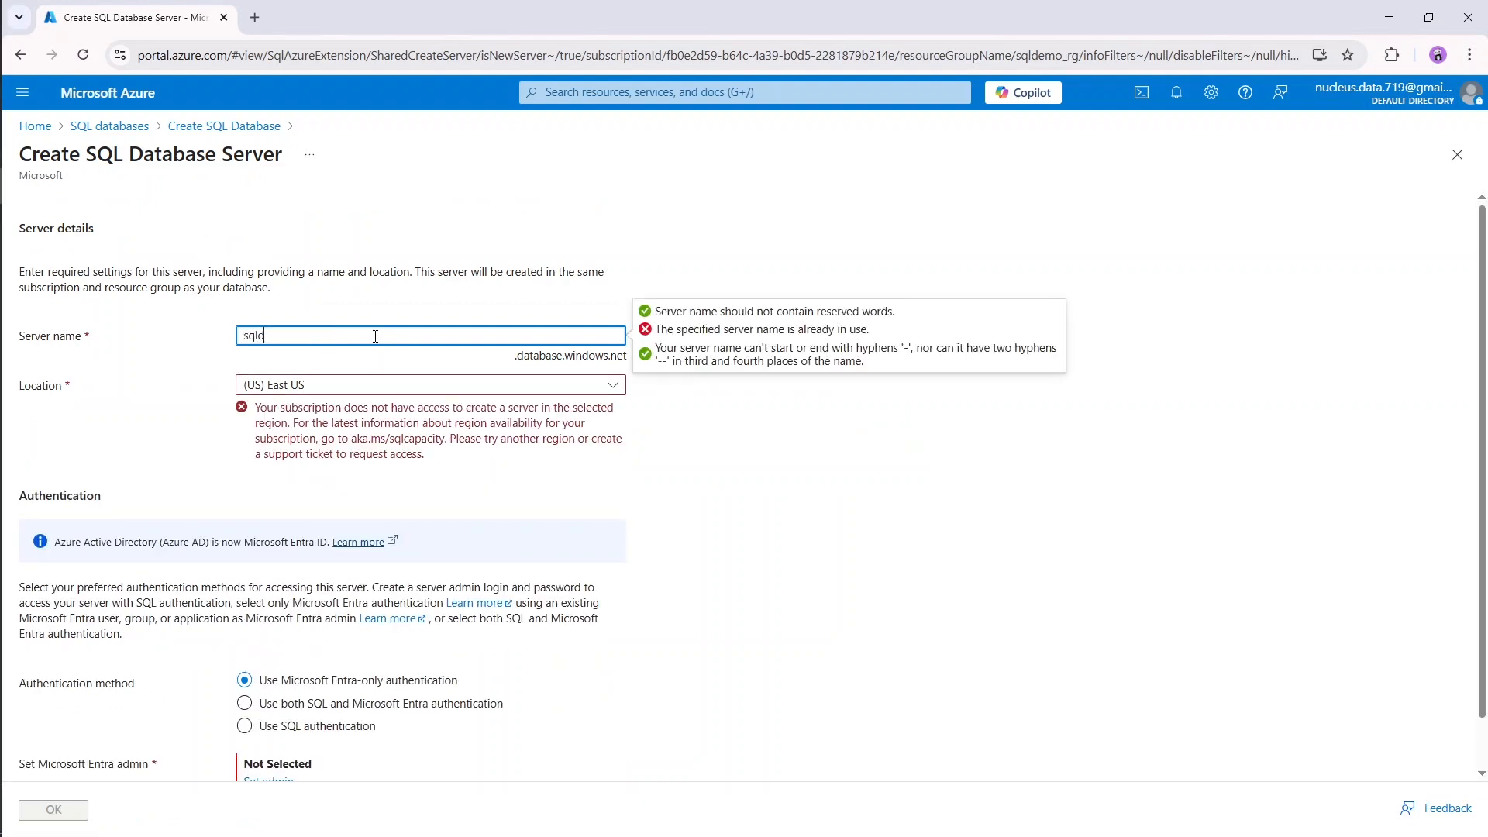
pyautogui.write('emo-server')
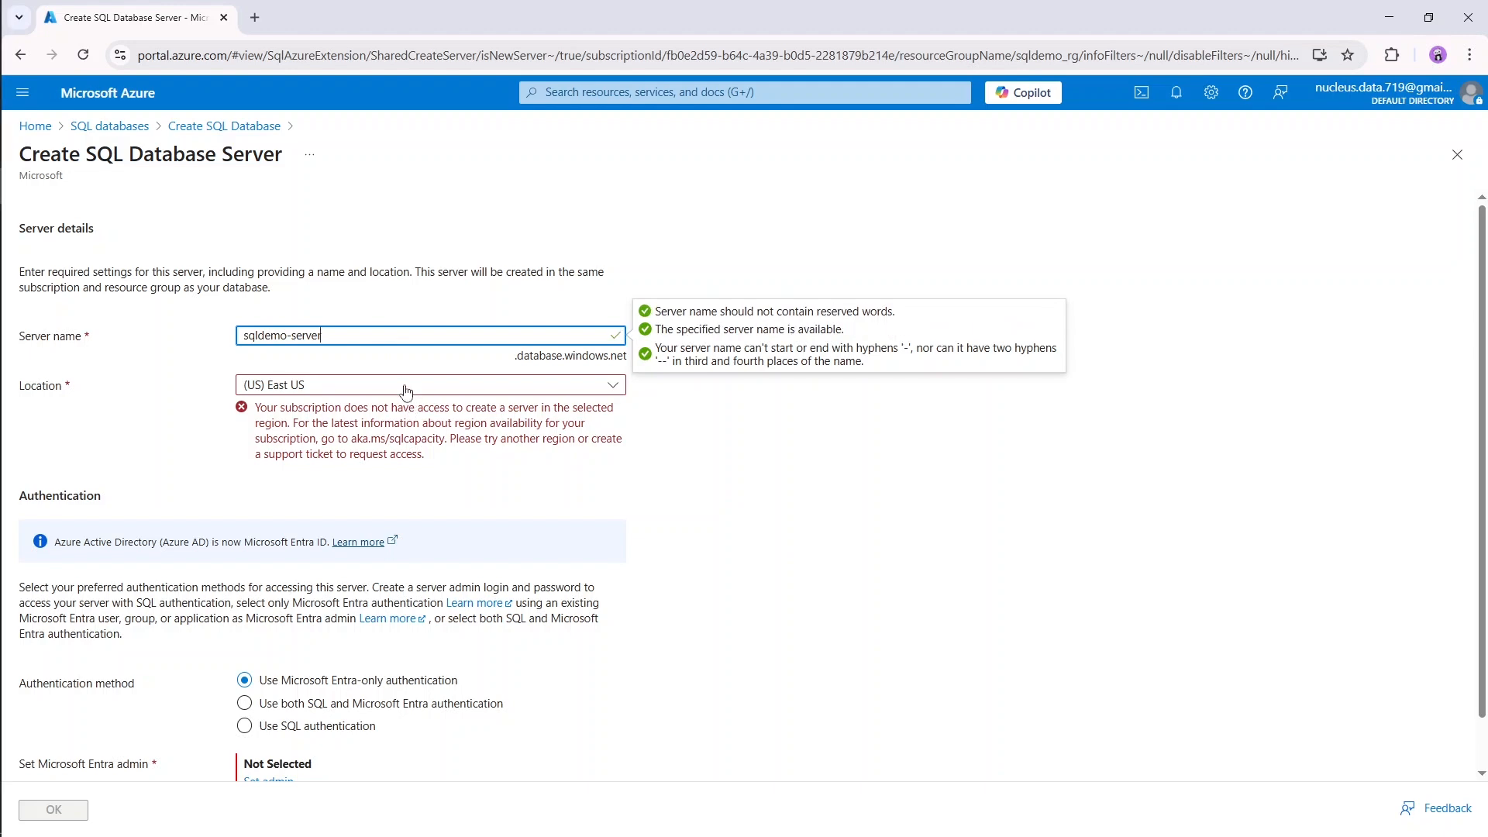
pyautogui.click(489, 385)
pyautogui.scroll(-5, 480, 572)
pyautogui.scroll(-3, 479, 571)
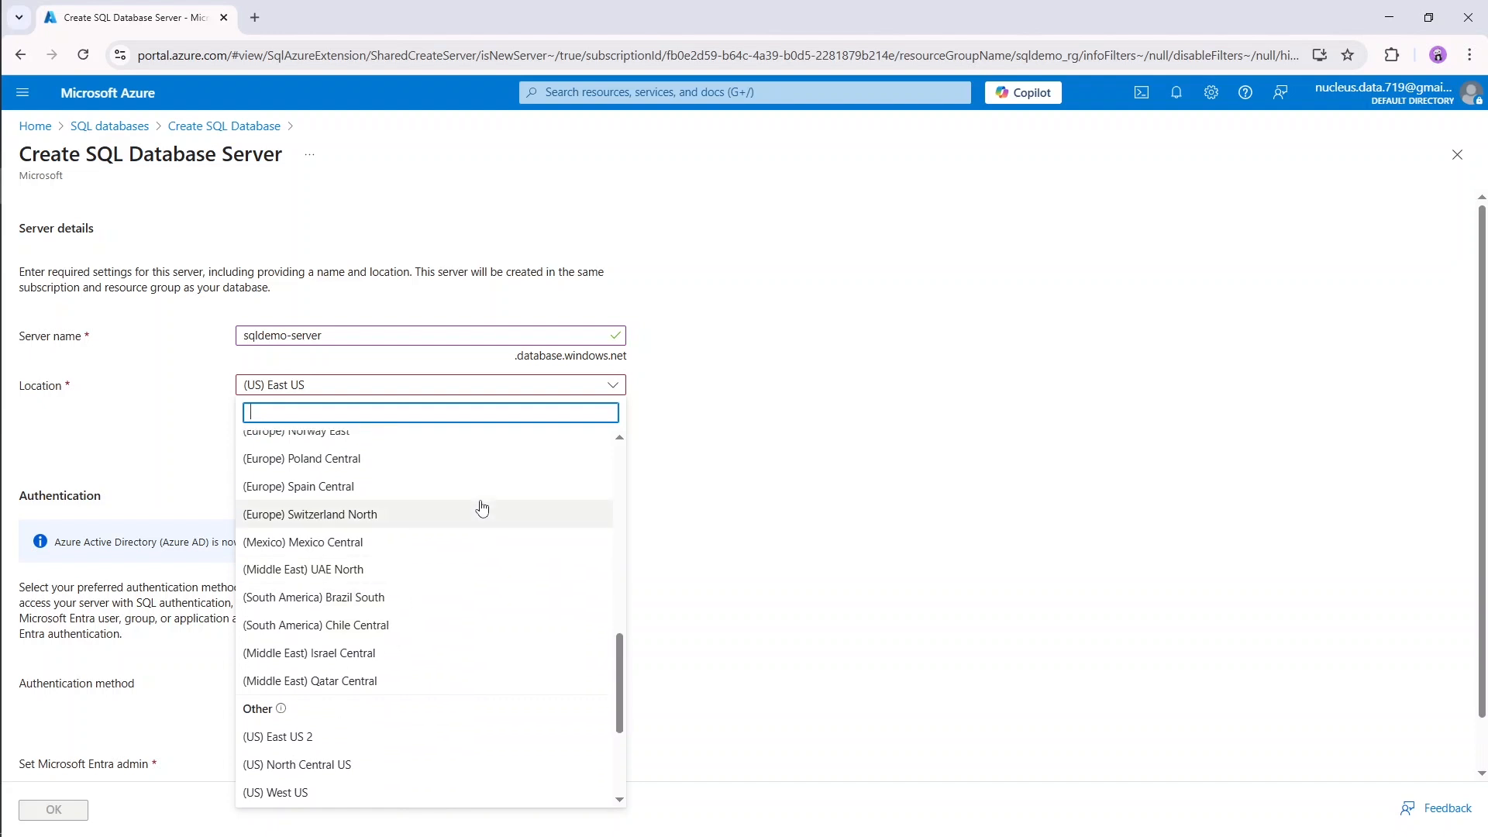
pyautogui.click(402, 584)
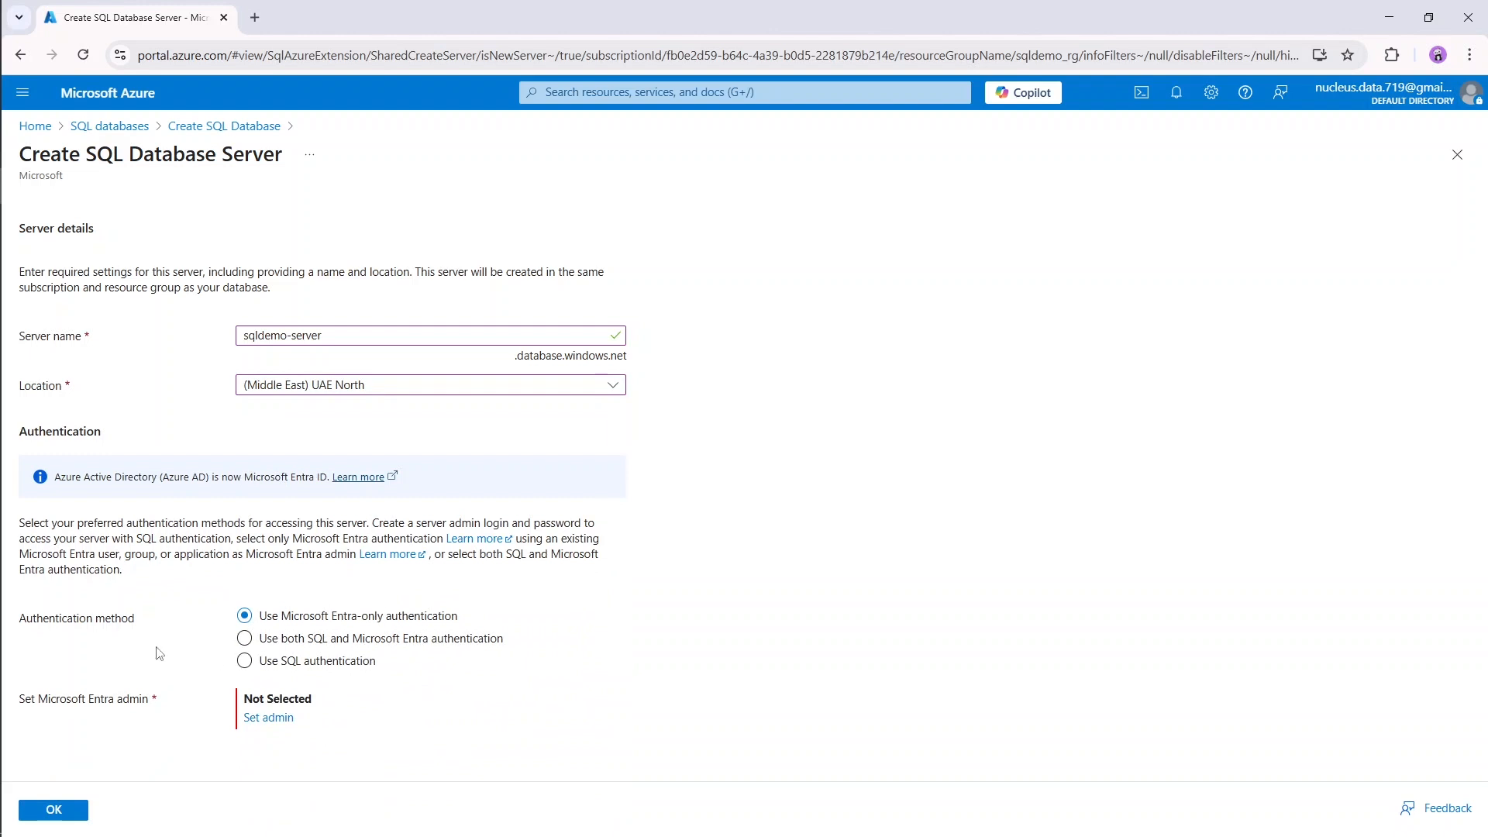
# Choose SQL authentication for the server, enter the server admin login, password and password confirmation, and accept the server settings.
pyautogui.click(313, 666)
pyautogui.scroll(-1, 678, 591)
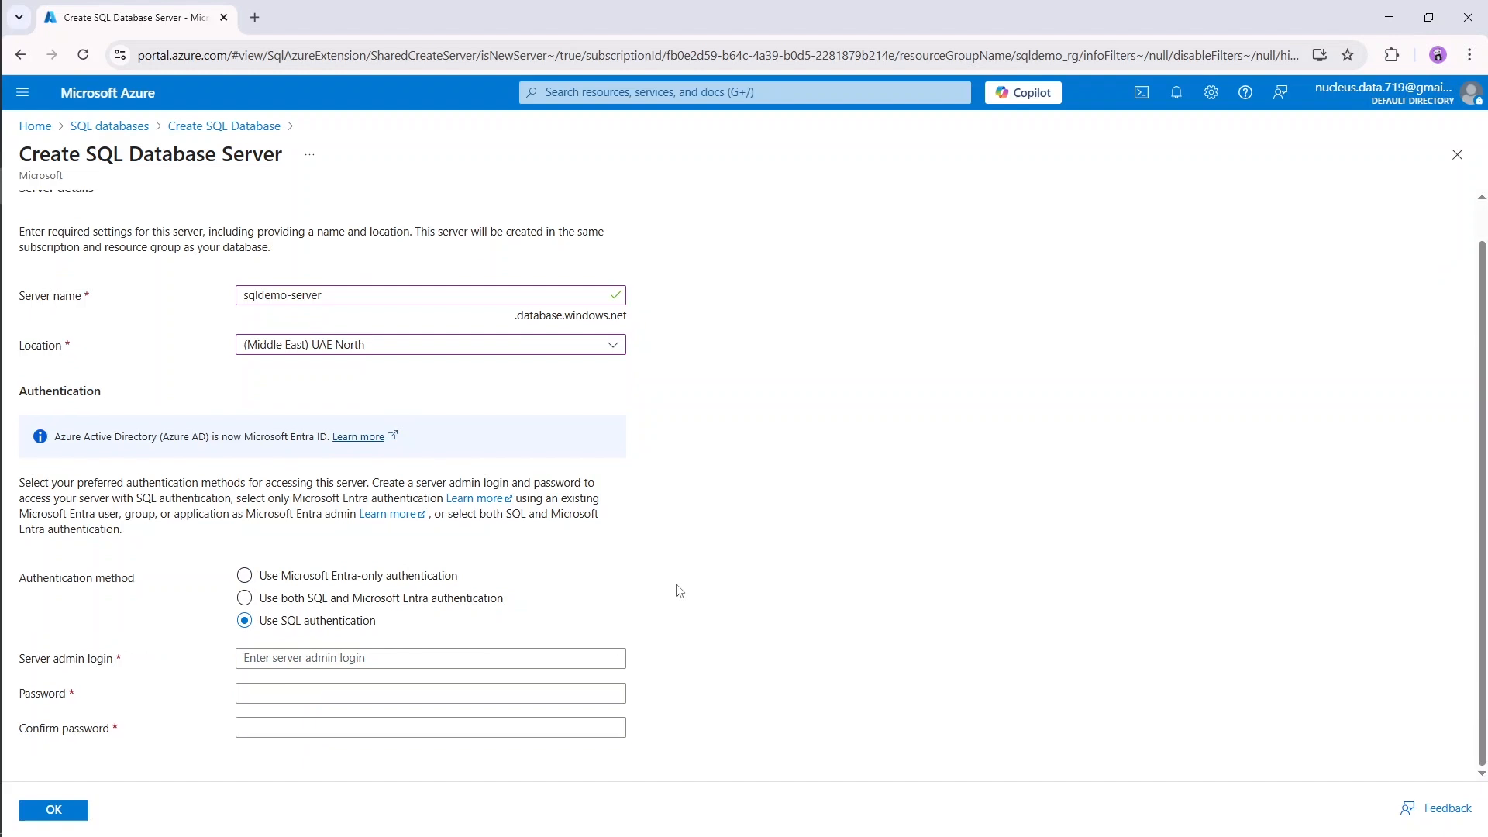
pyautogui.click(404, 661)
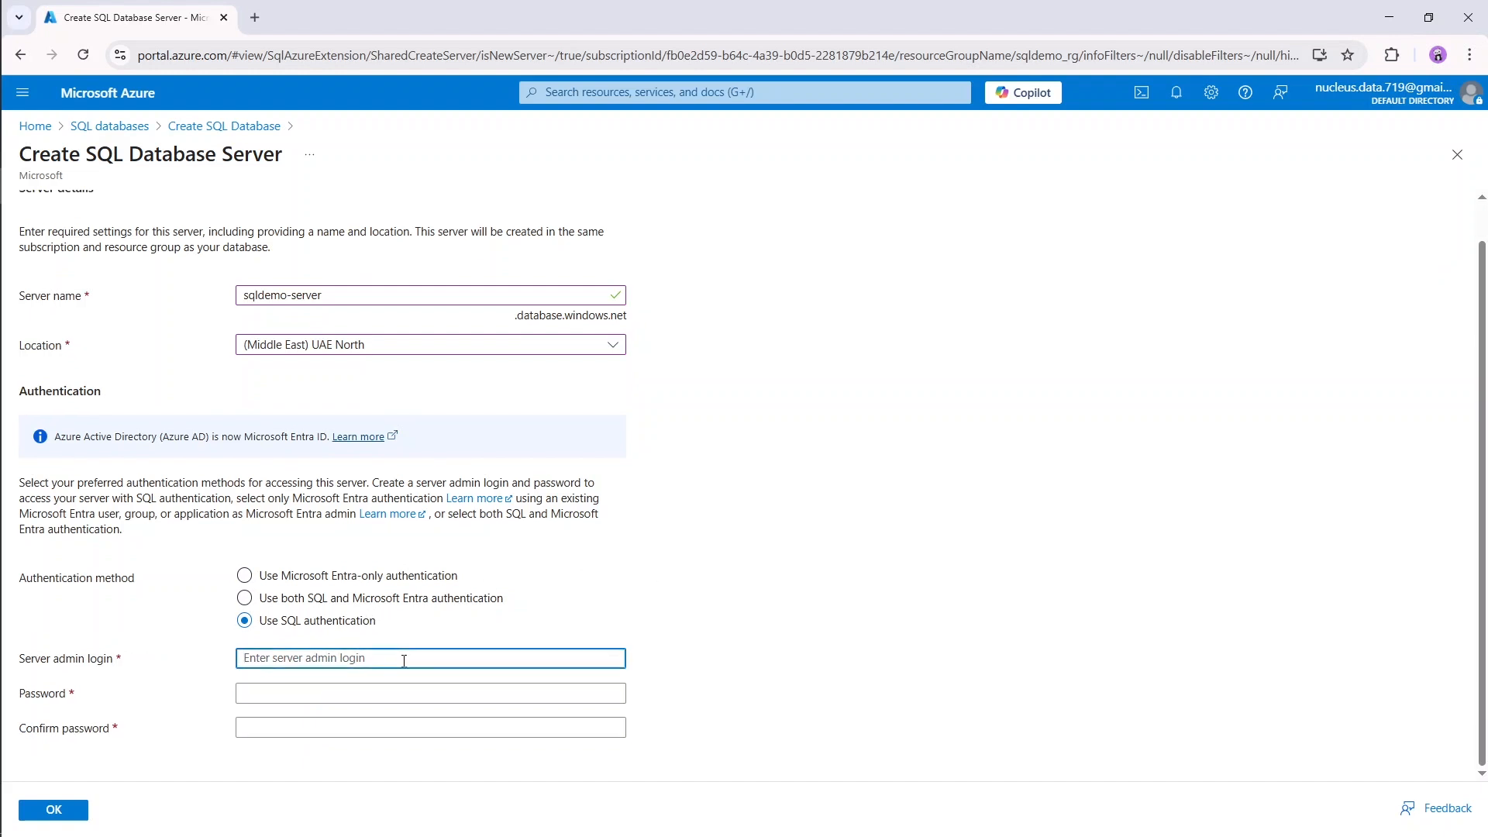
pyautogui.write('muneeb')
pyautogui.click(413, 701)
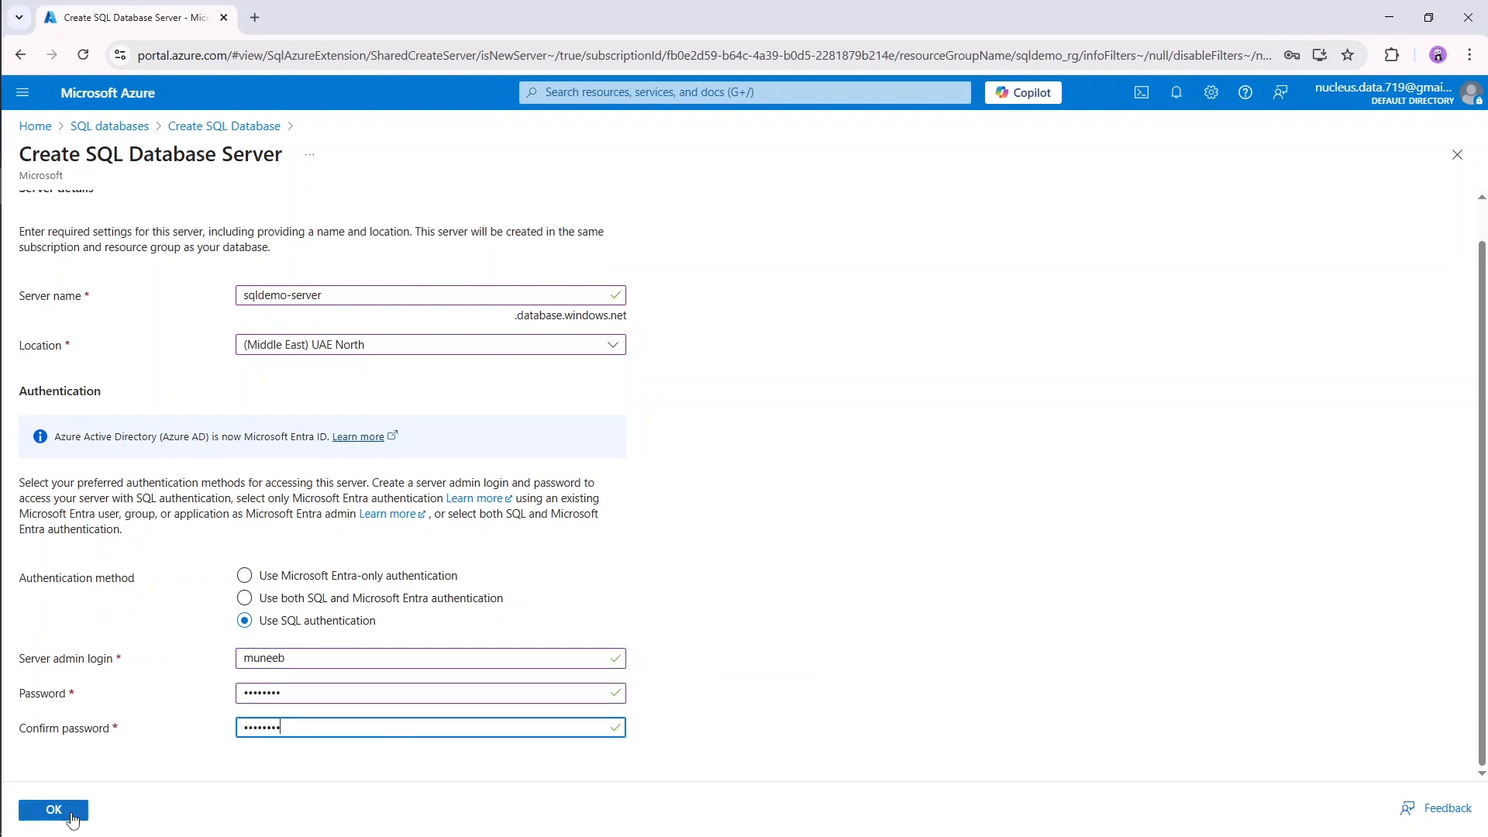
pyautogui.click(53, 809)
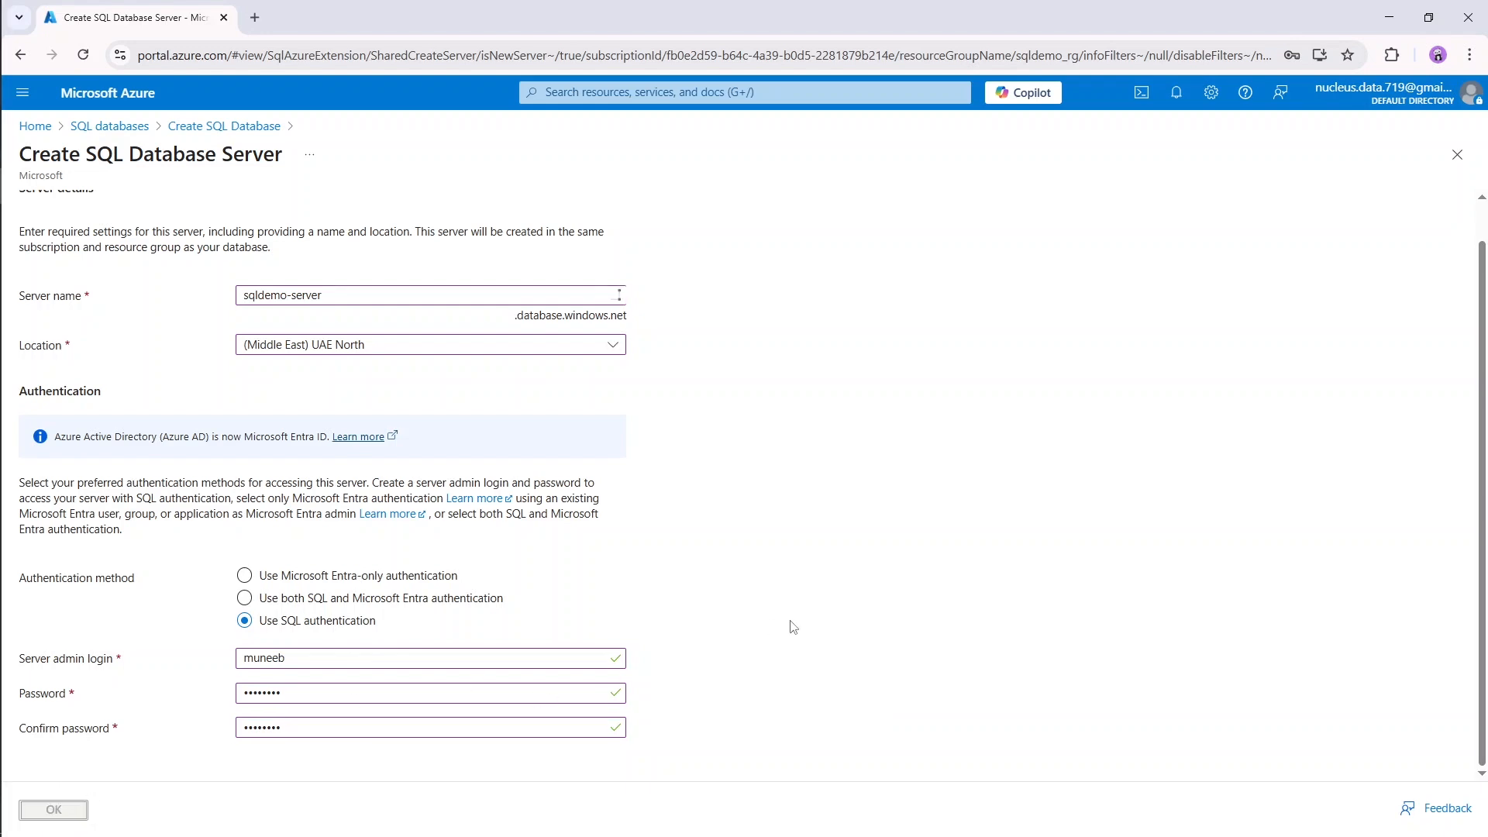
# In the networking settings, choose Public endpoint, allow Azure services and resources to access the server, and add the current client IP address.
pyautogui.scroll(-3, 737, 515)
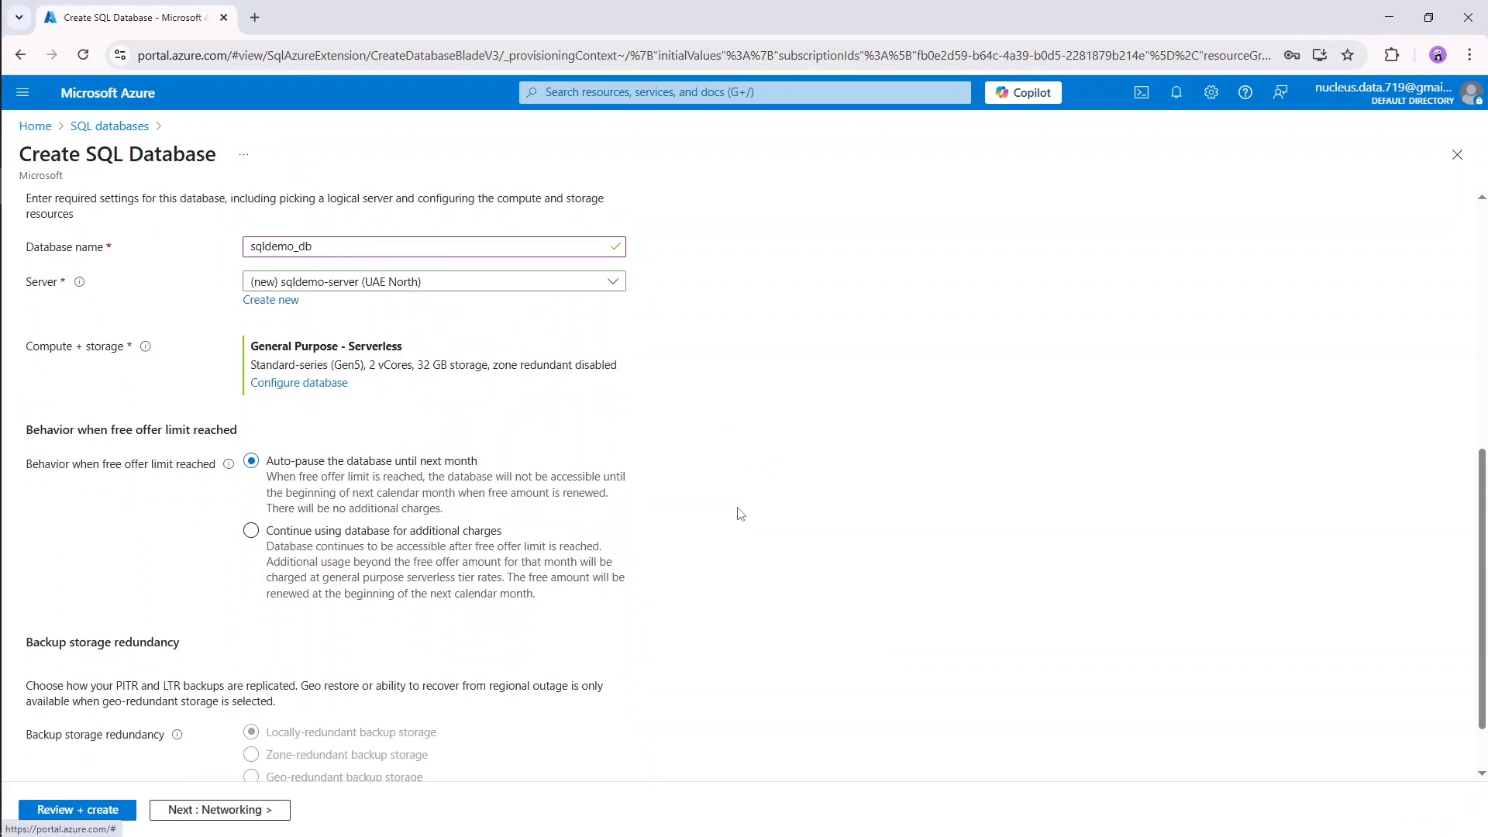
pyautogui.click(220, 810)
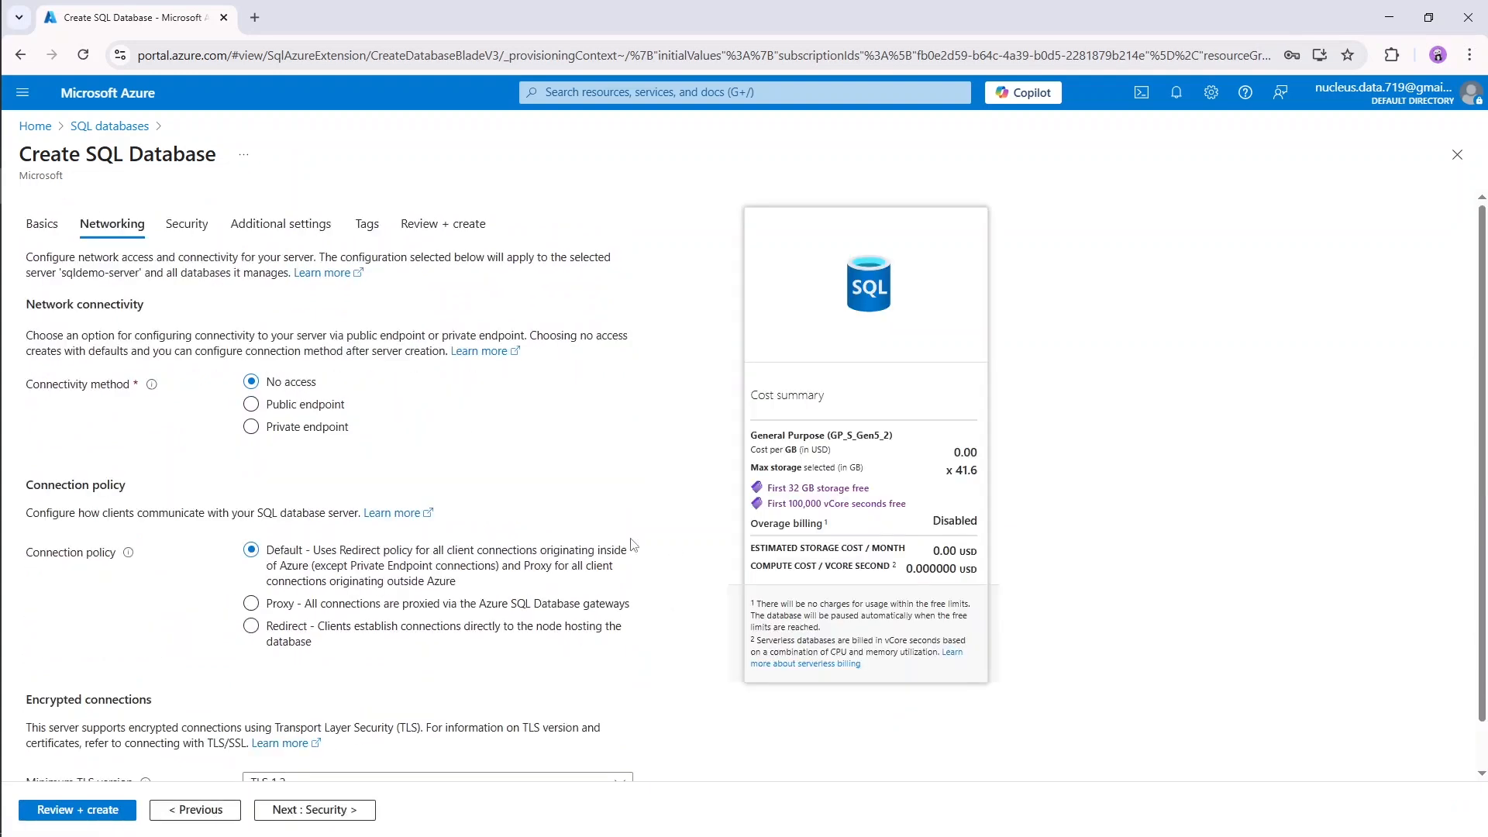
pyautogui.click(251, 404)
pyautogui.scroll(-3, 322, 439)
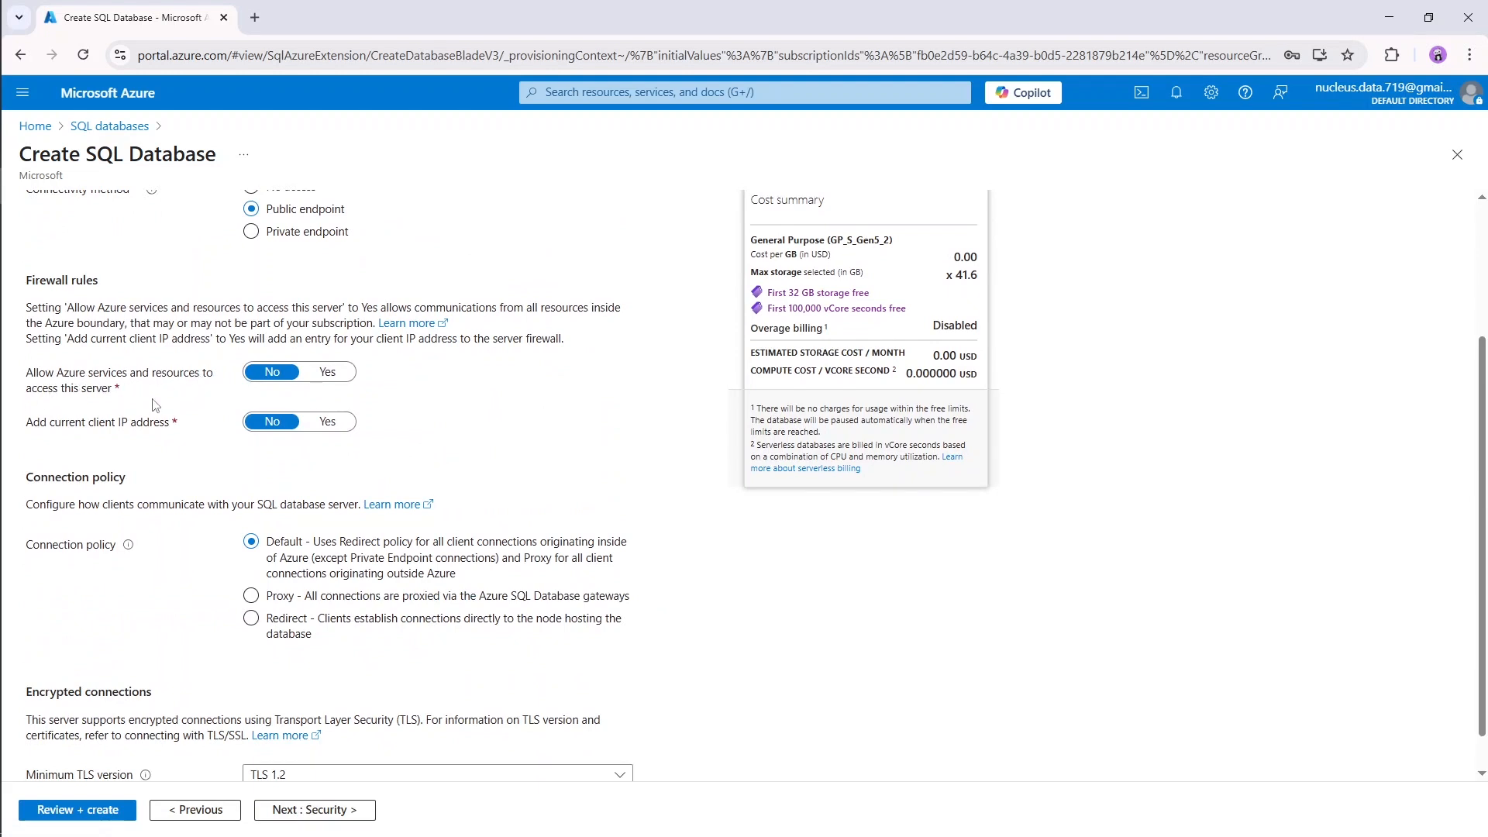
pyautogui.click(328, 374)
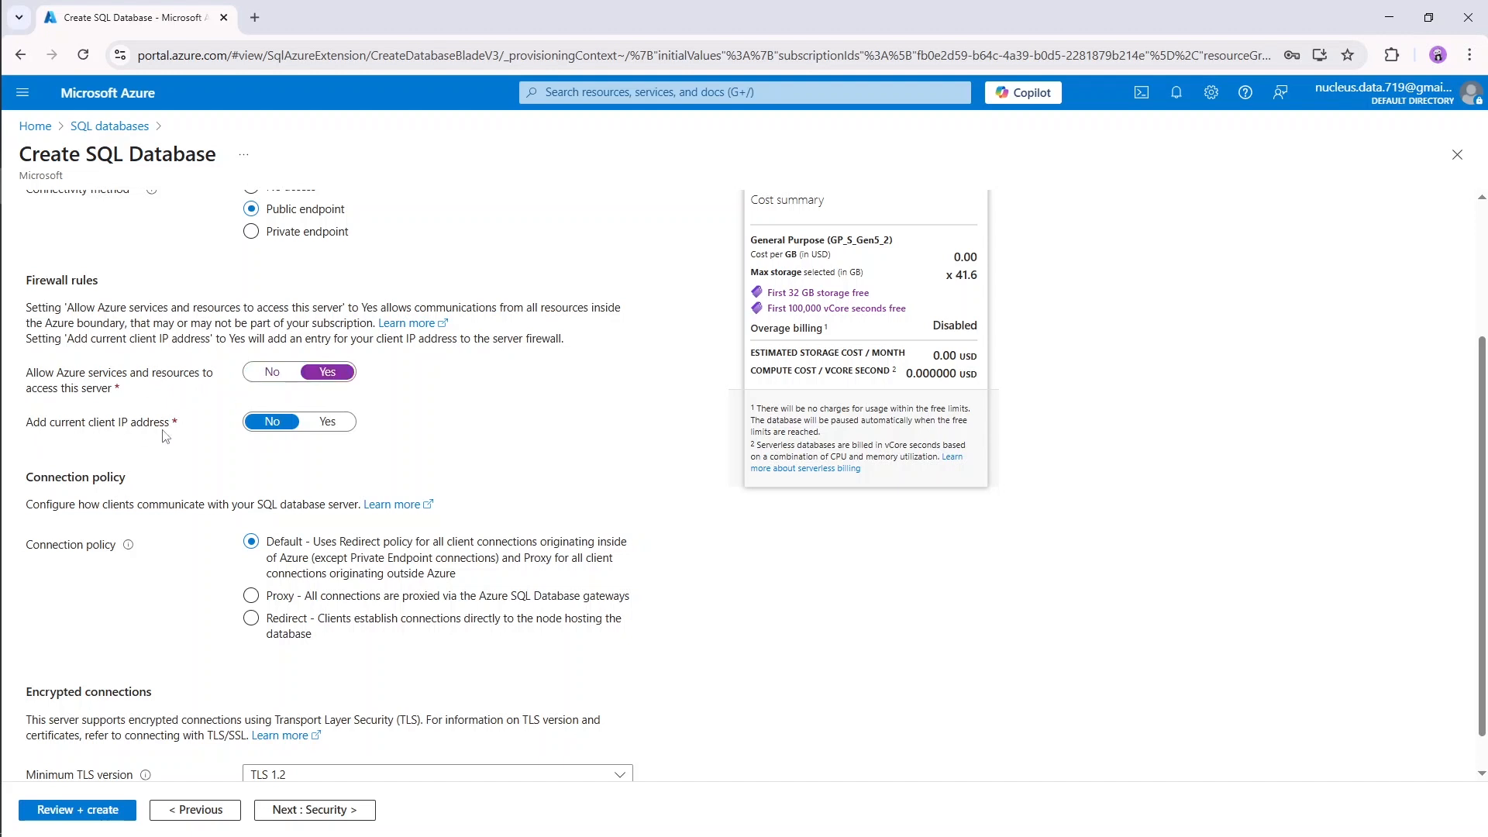
pyautogui.click(328, 422)
pyautogui.scroll(-1, 277, 517)
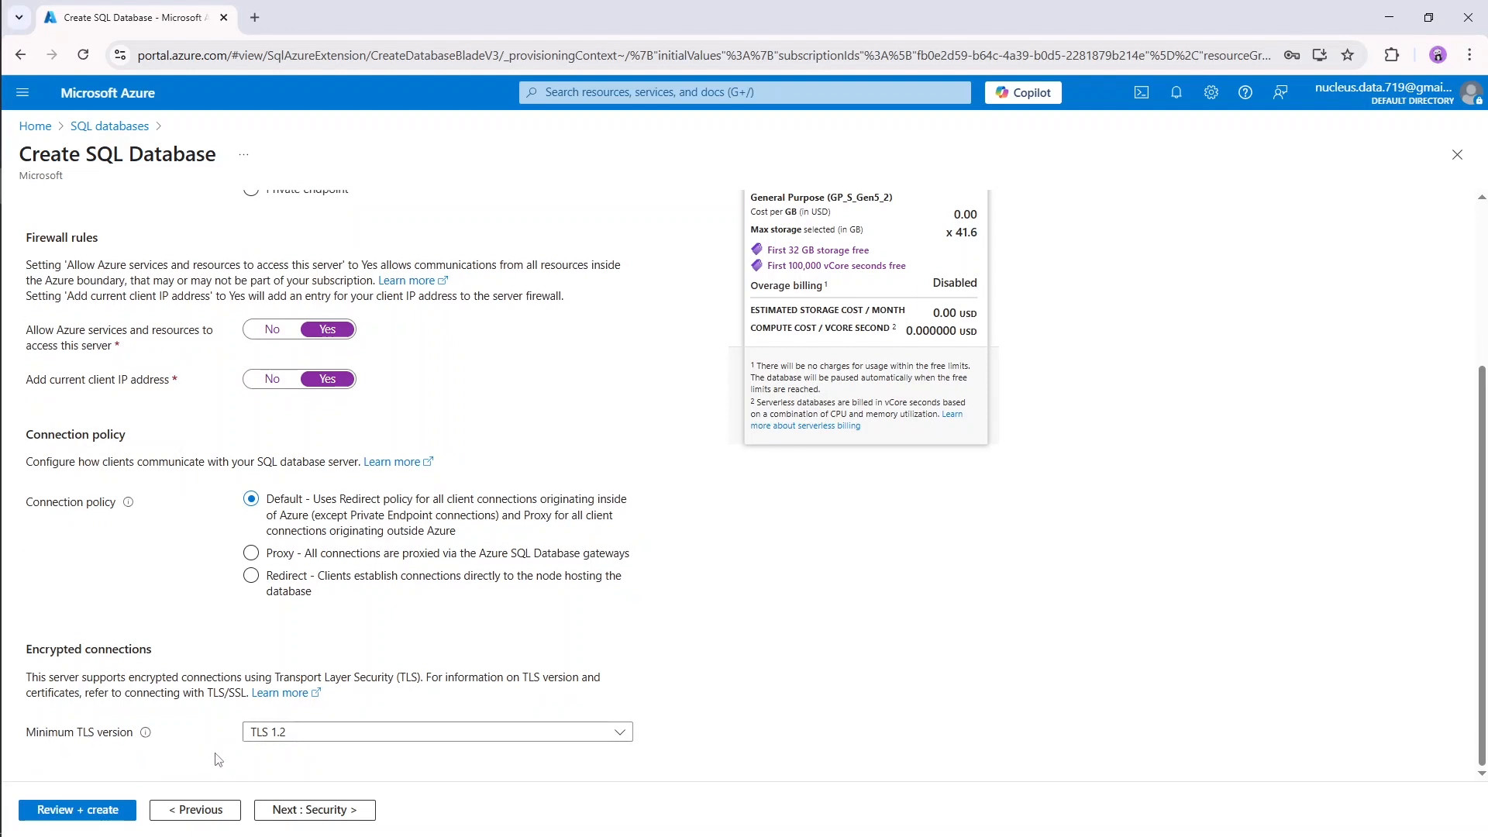
# Examine the database's security settings, including Microsoft Defender, ledger, server identity, transparent data encryption and Always Encrypted.
pyautogui.click(345, 813)
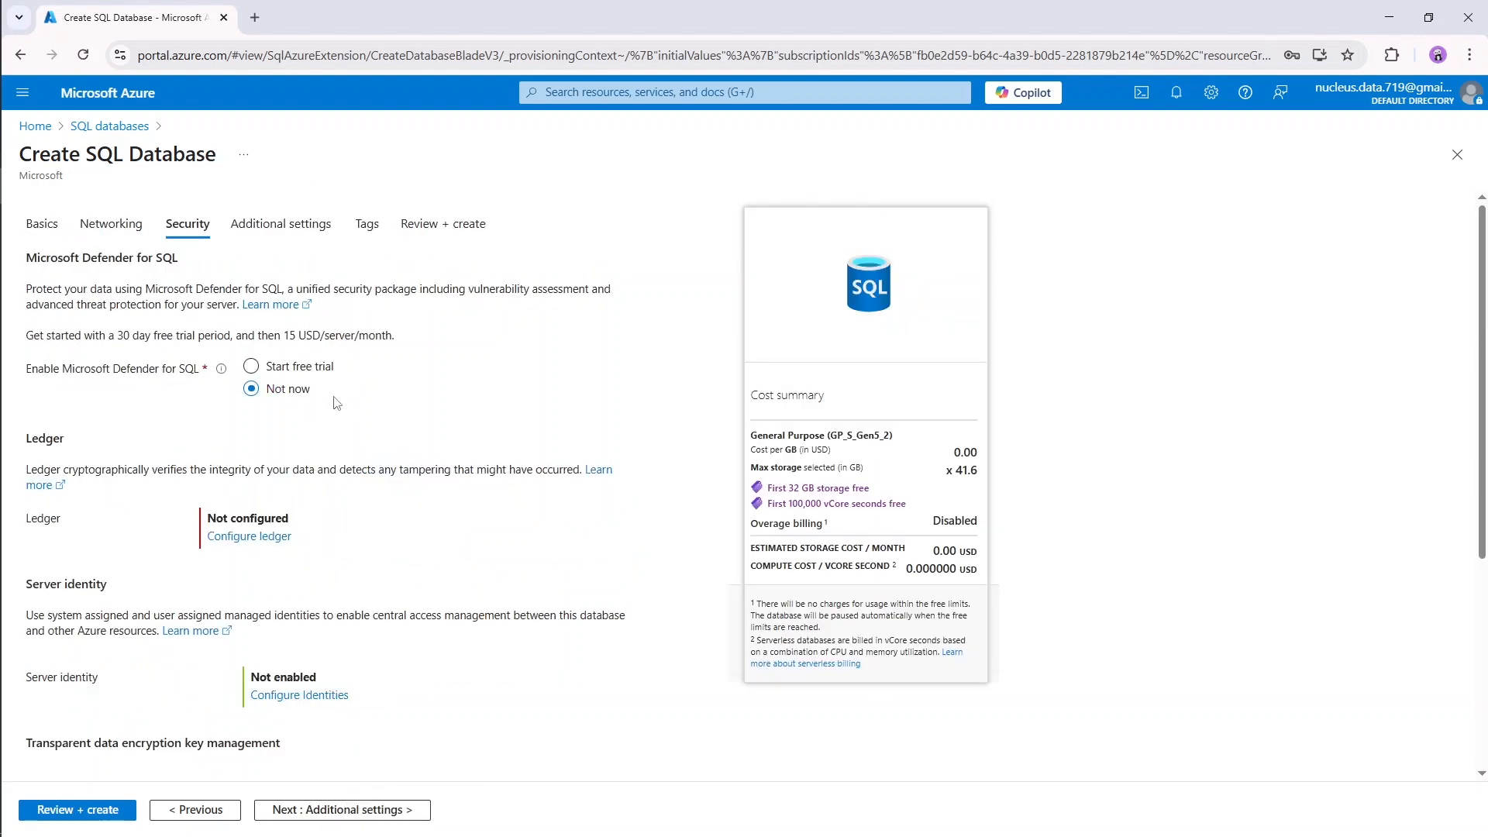
pyautogui.scroll(-2, 602, 432)
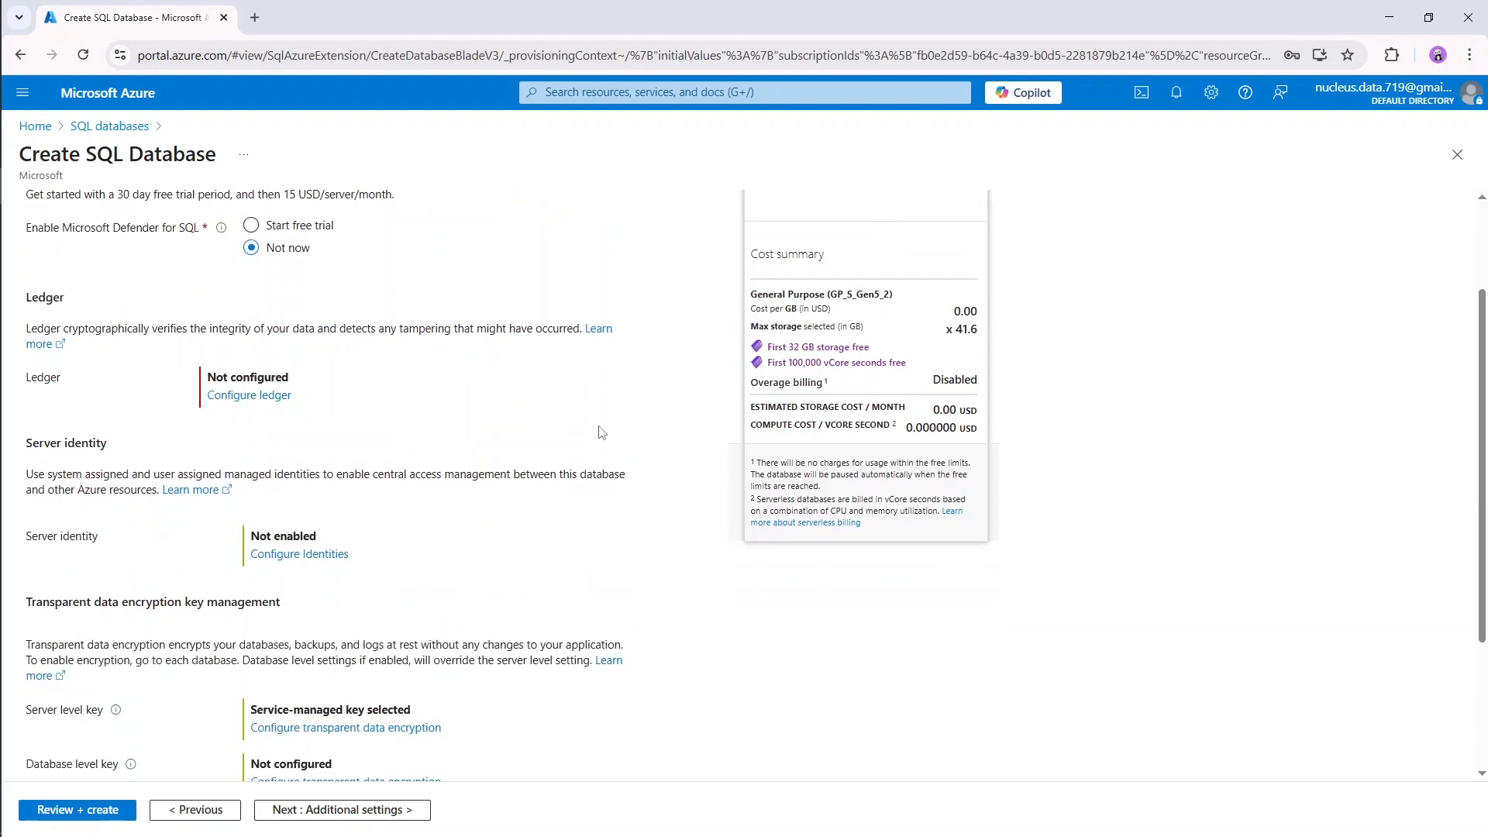
pyautogui.scroll(-1, 602, 432)
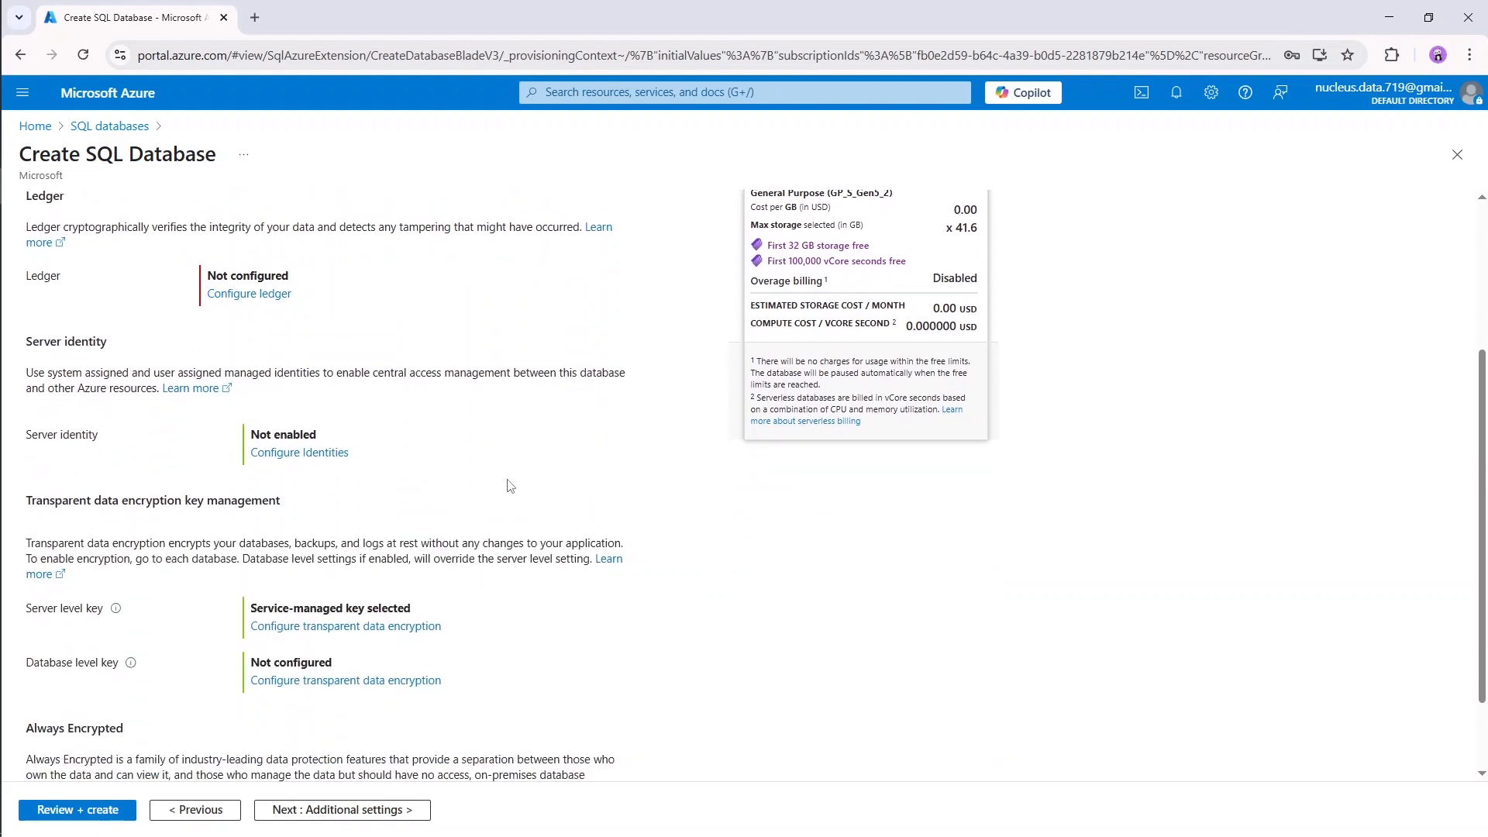
pyautogui.scroll(-1, 509, 486)
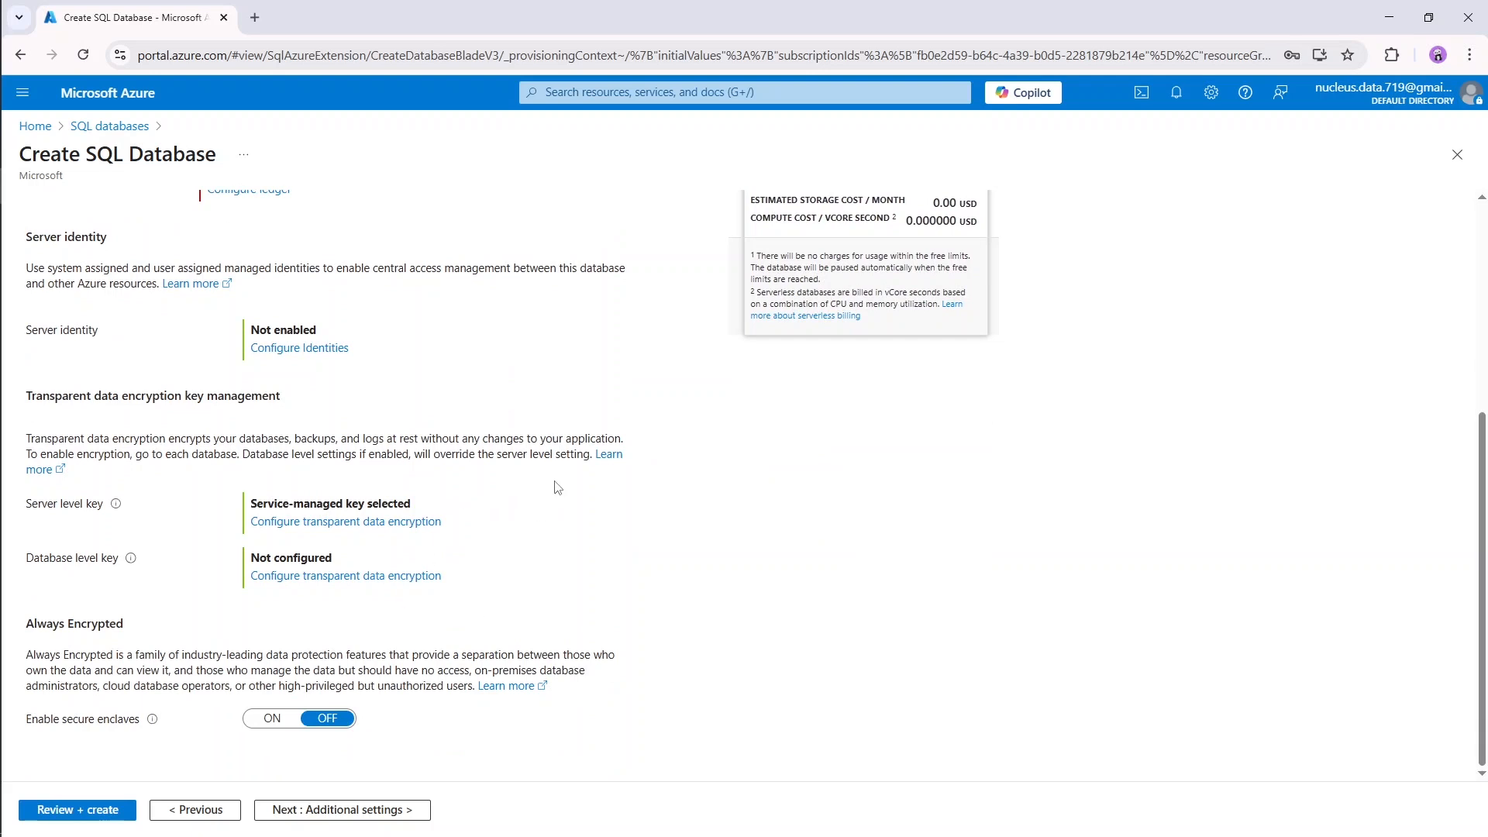
pyautogui.scroll(1, 558, 458)
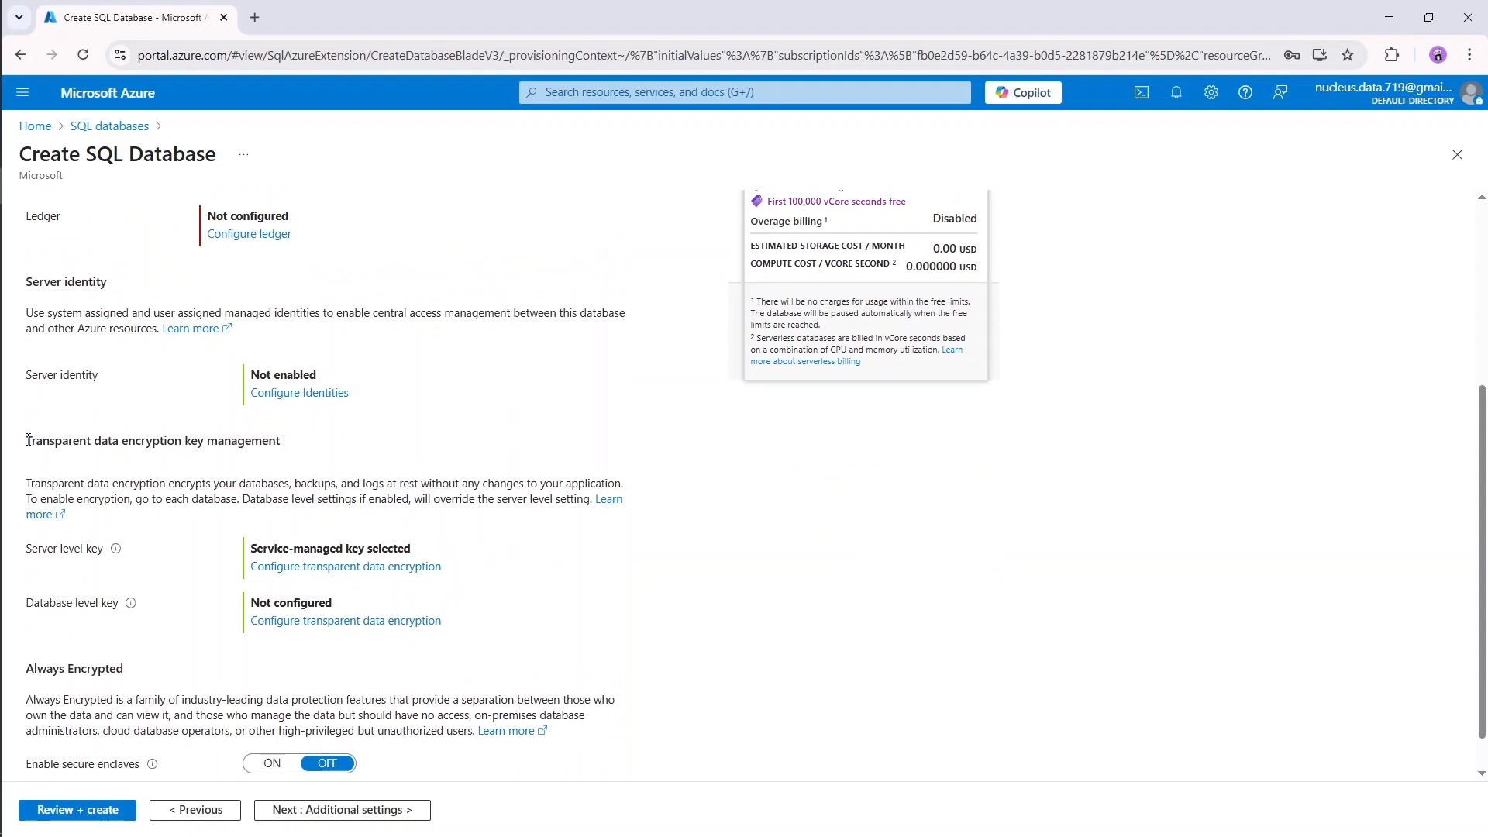
pyautogui.moveTo(24, 442); pyautogui.dragTo(442, 456)
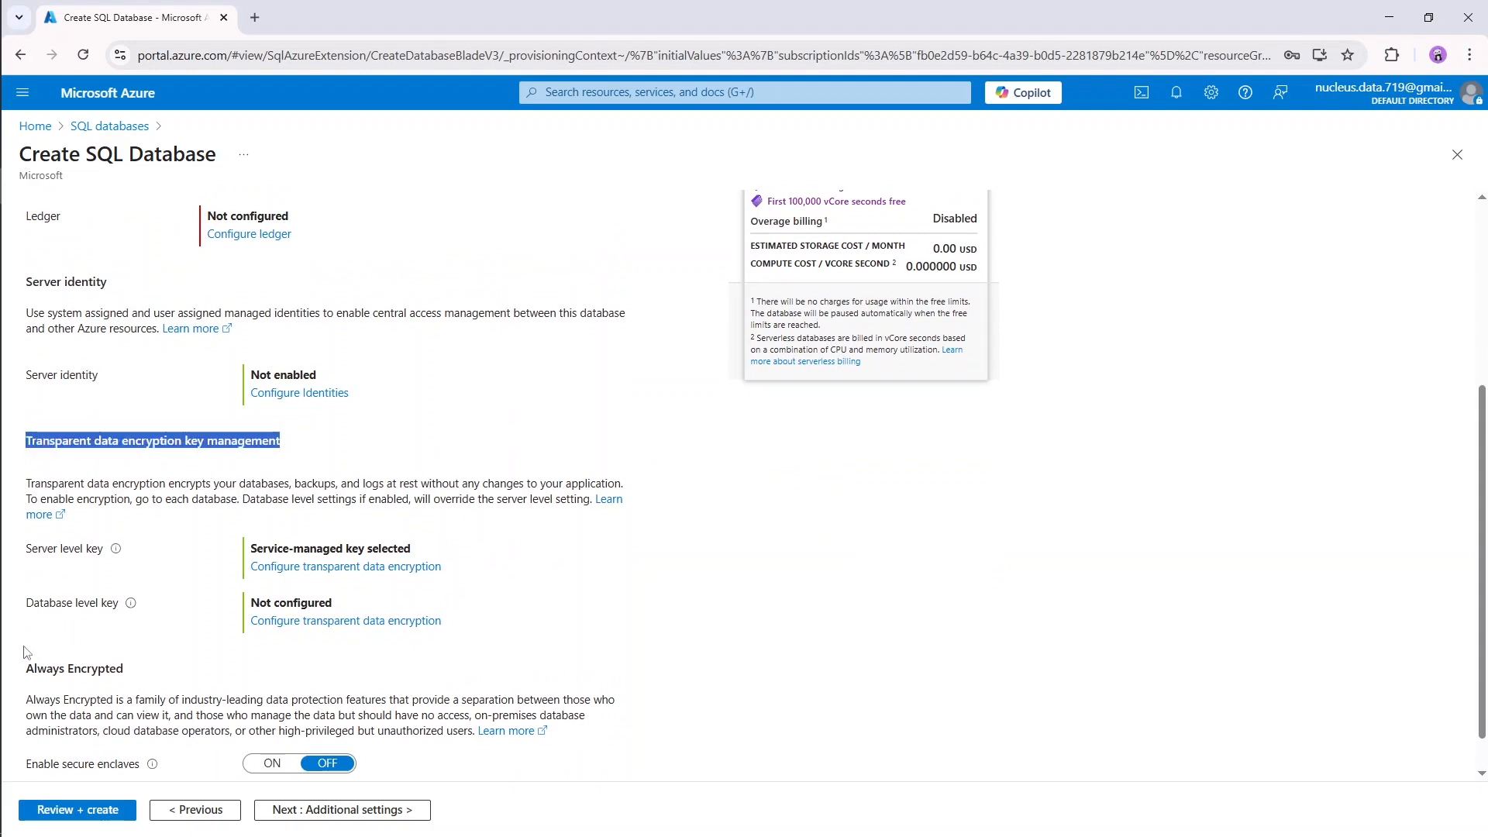
pyautogui.scroll(-1, 28, 653)
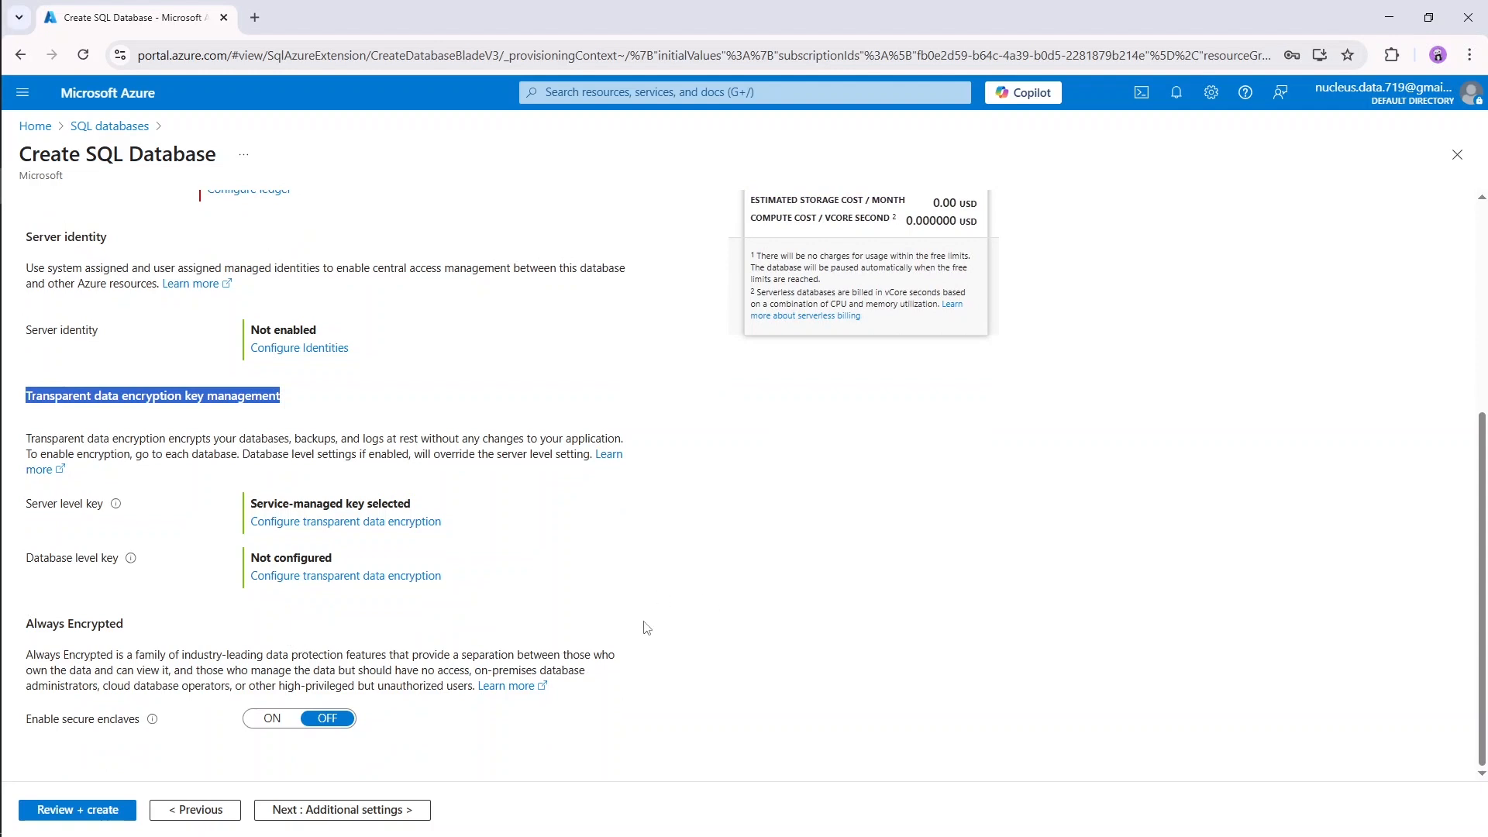
pyautogui.click(422, 624)
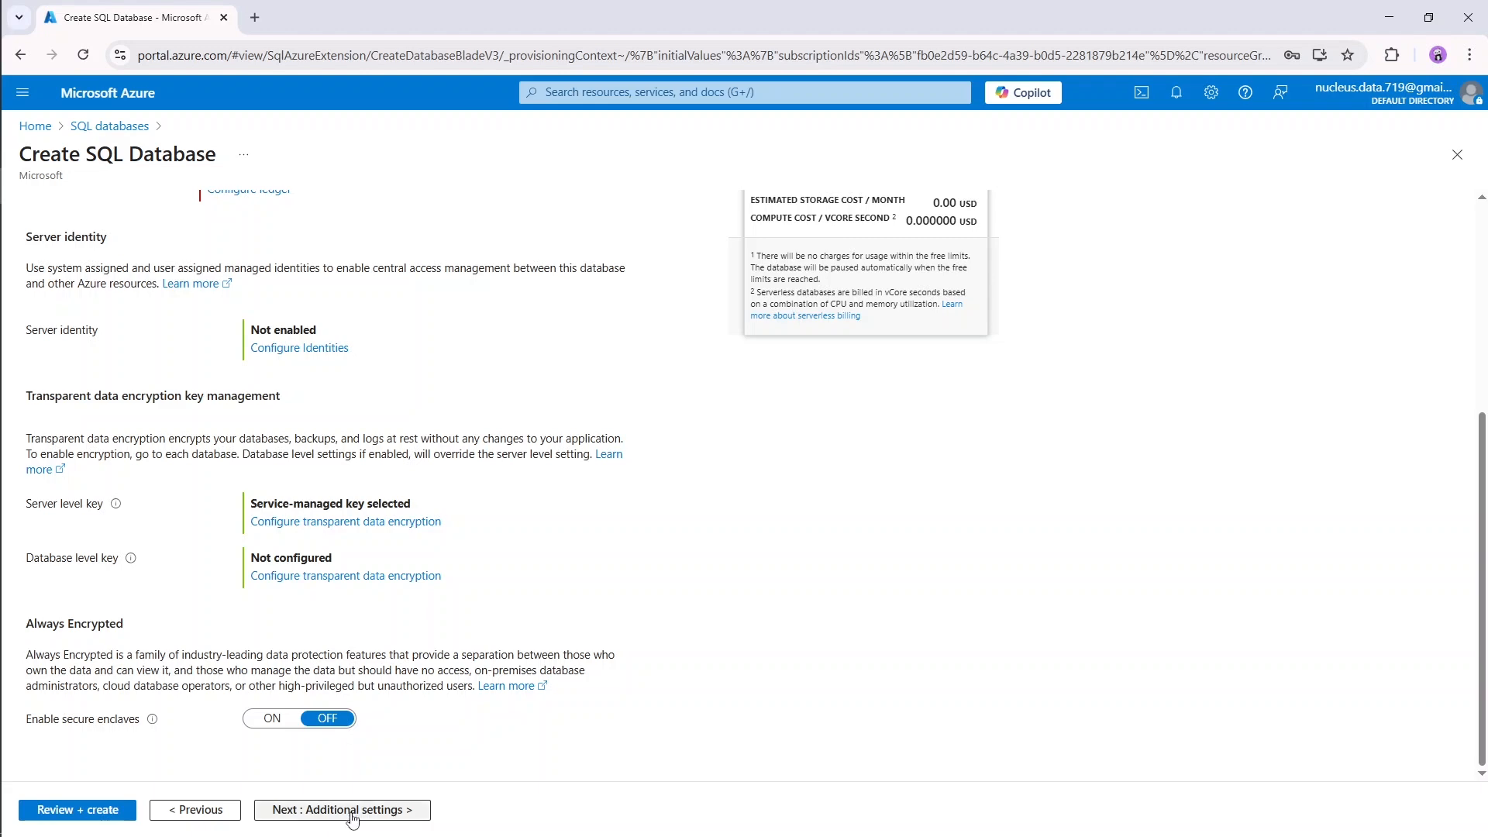
# Keep the default additional settings, leave the tags empty, review the configuration summary and create the database.
pyautogui.click(401, 806)
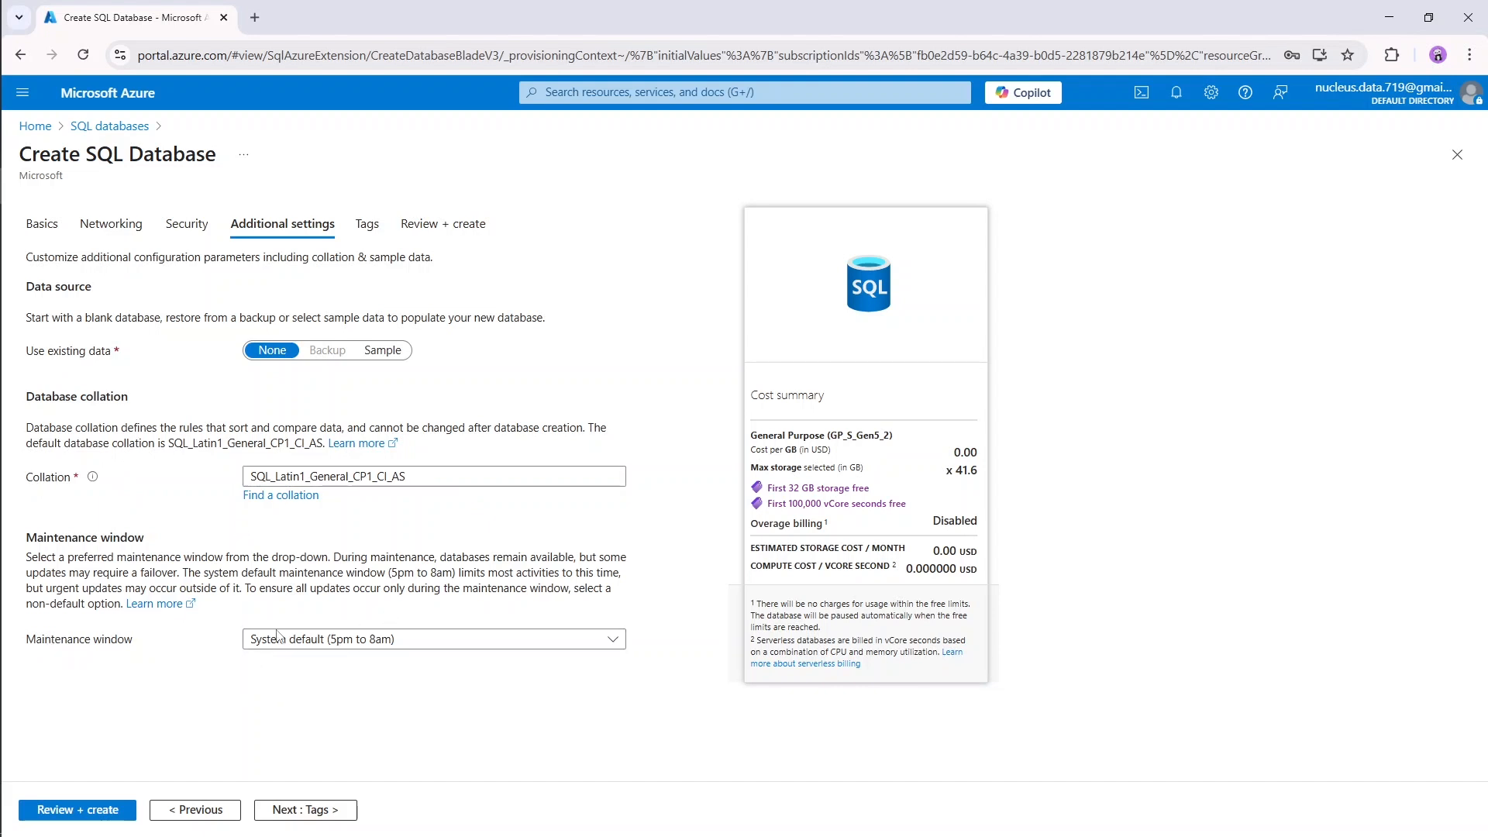
pyautogui.click(322, 817)
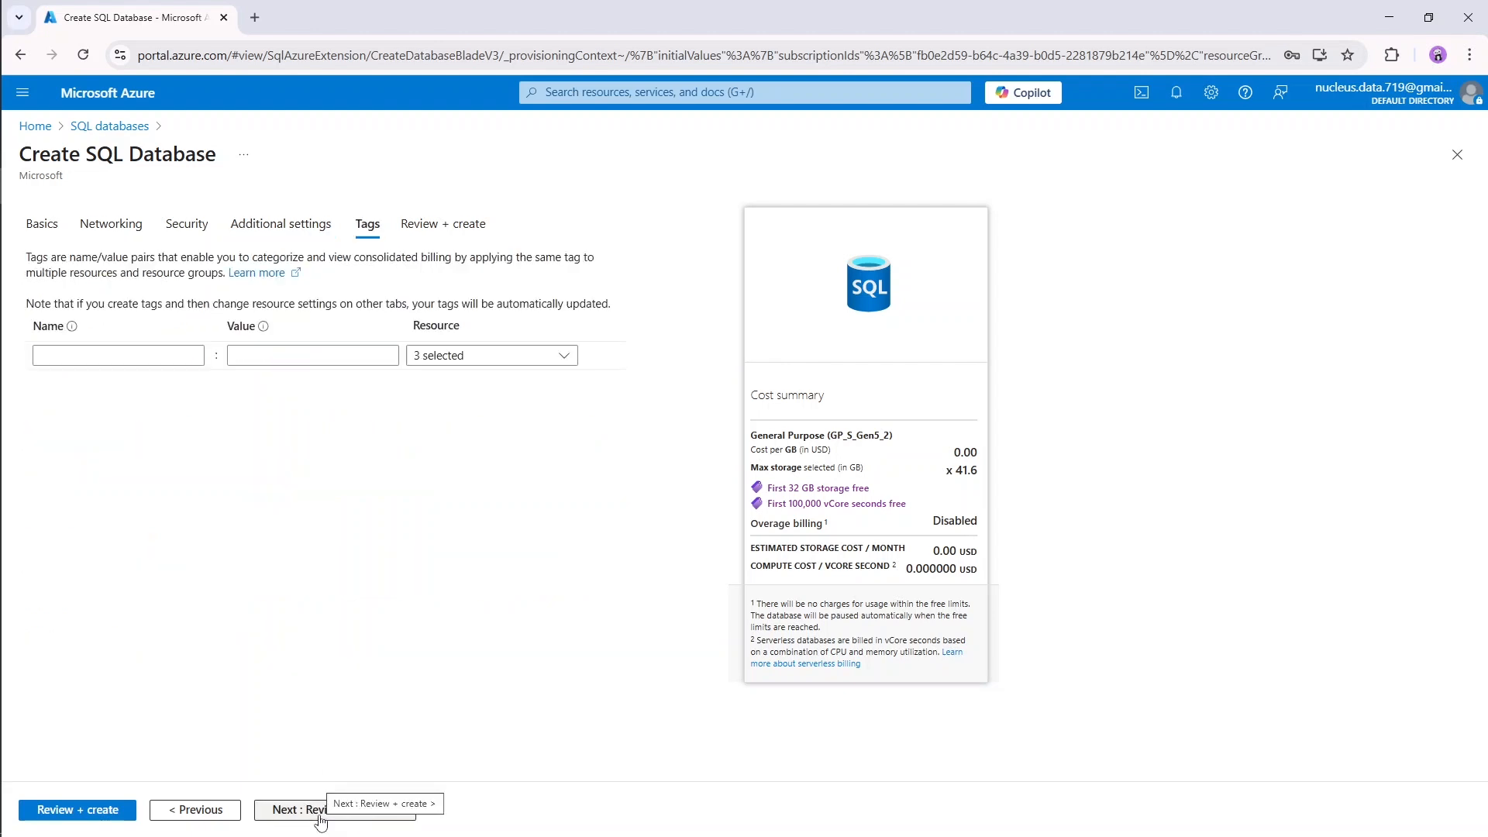
pyautogui.click(320, 820)
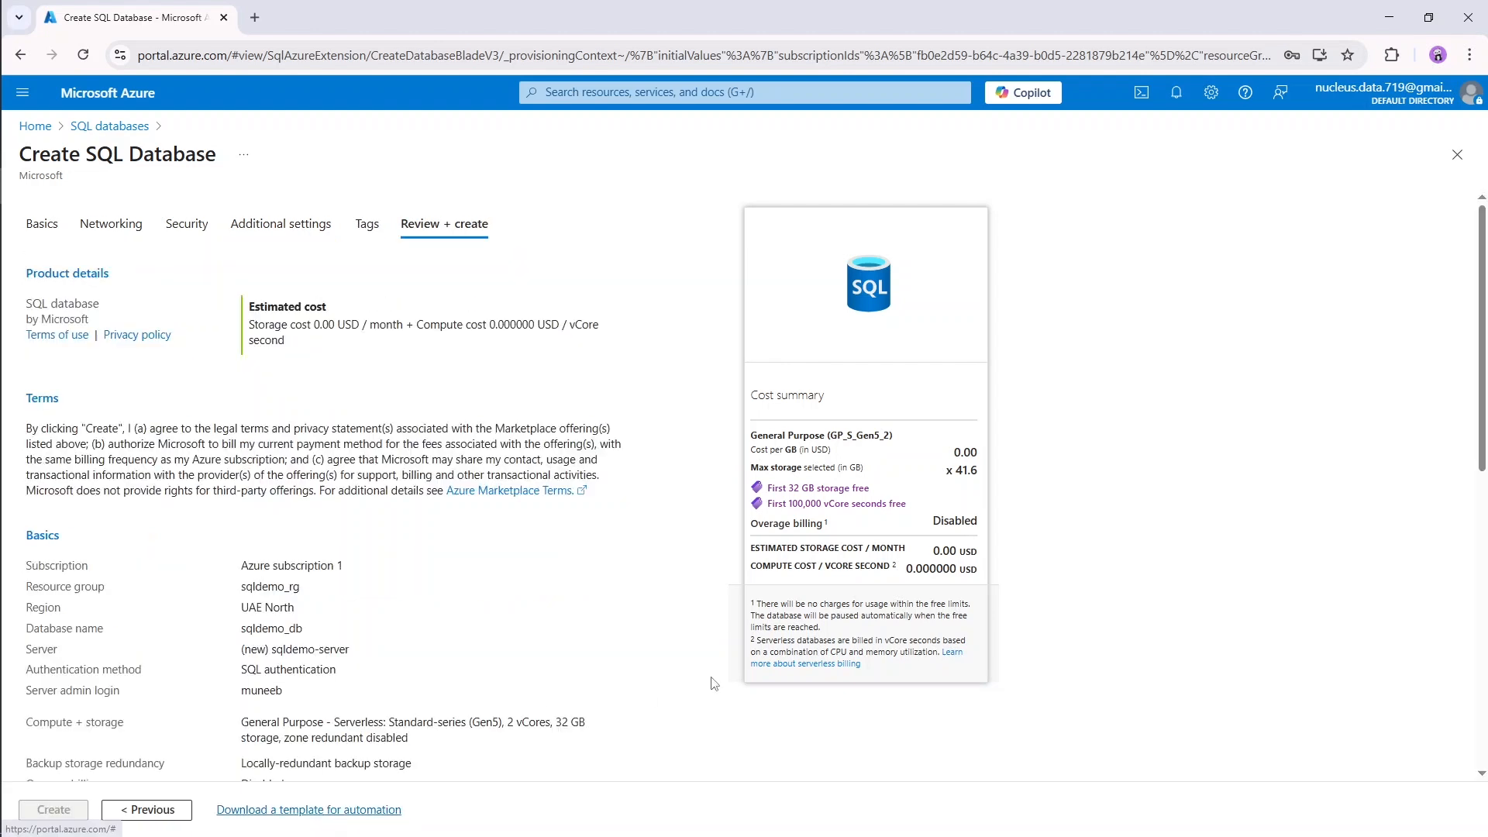
pyautogui.scroll(-5, 713, 682)
pyautogui.scroll(-3, 714, 683)
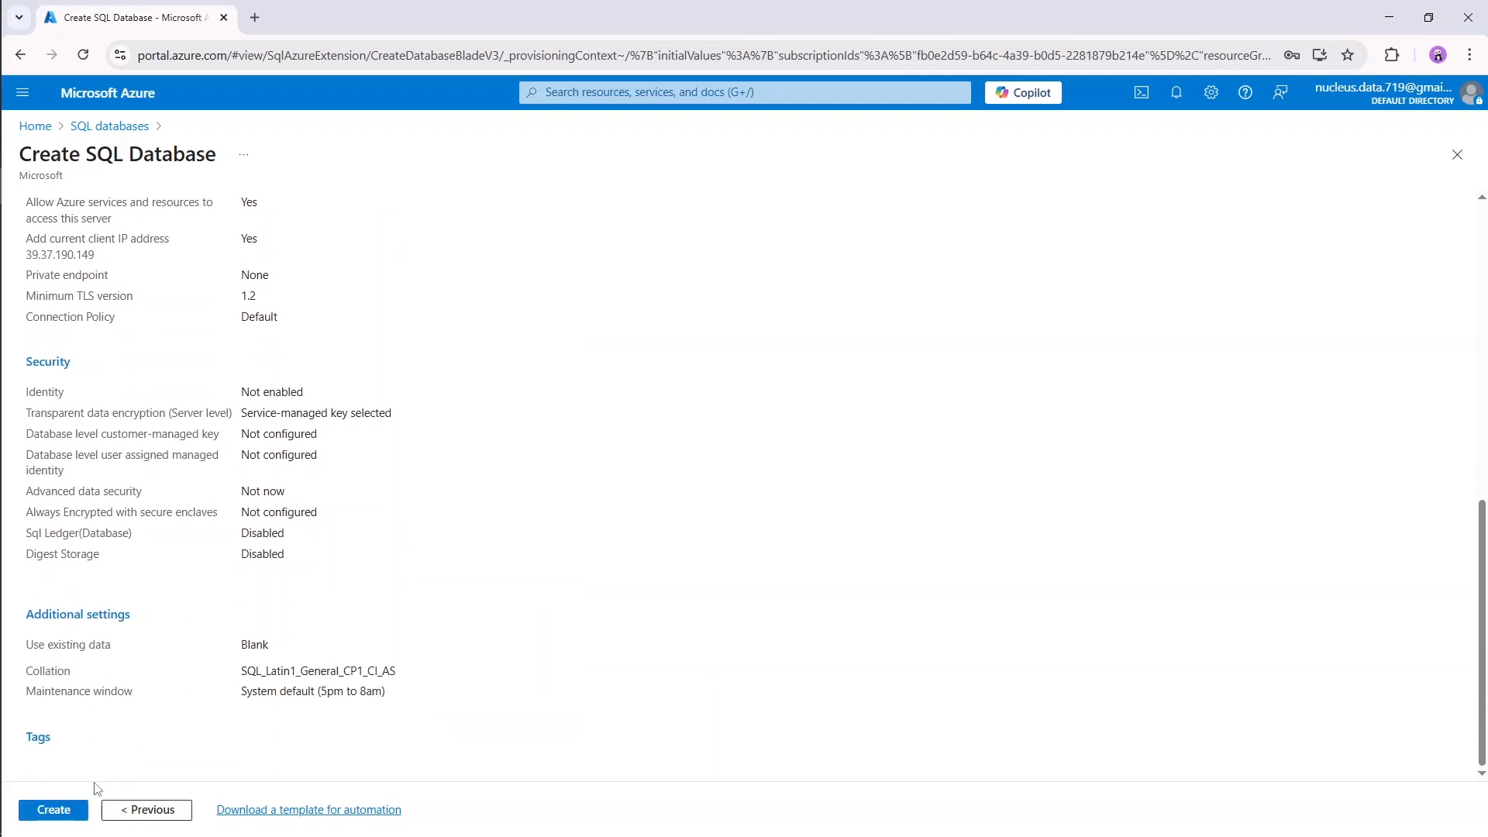
pyautogui.click(69, 812)
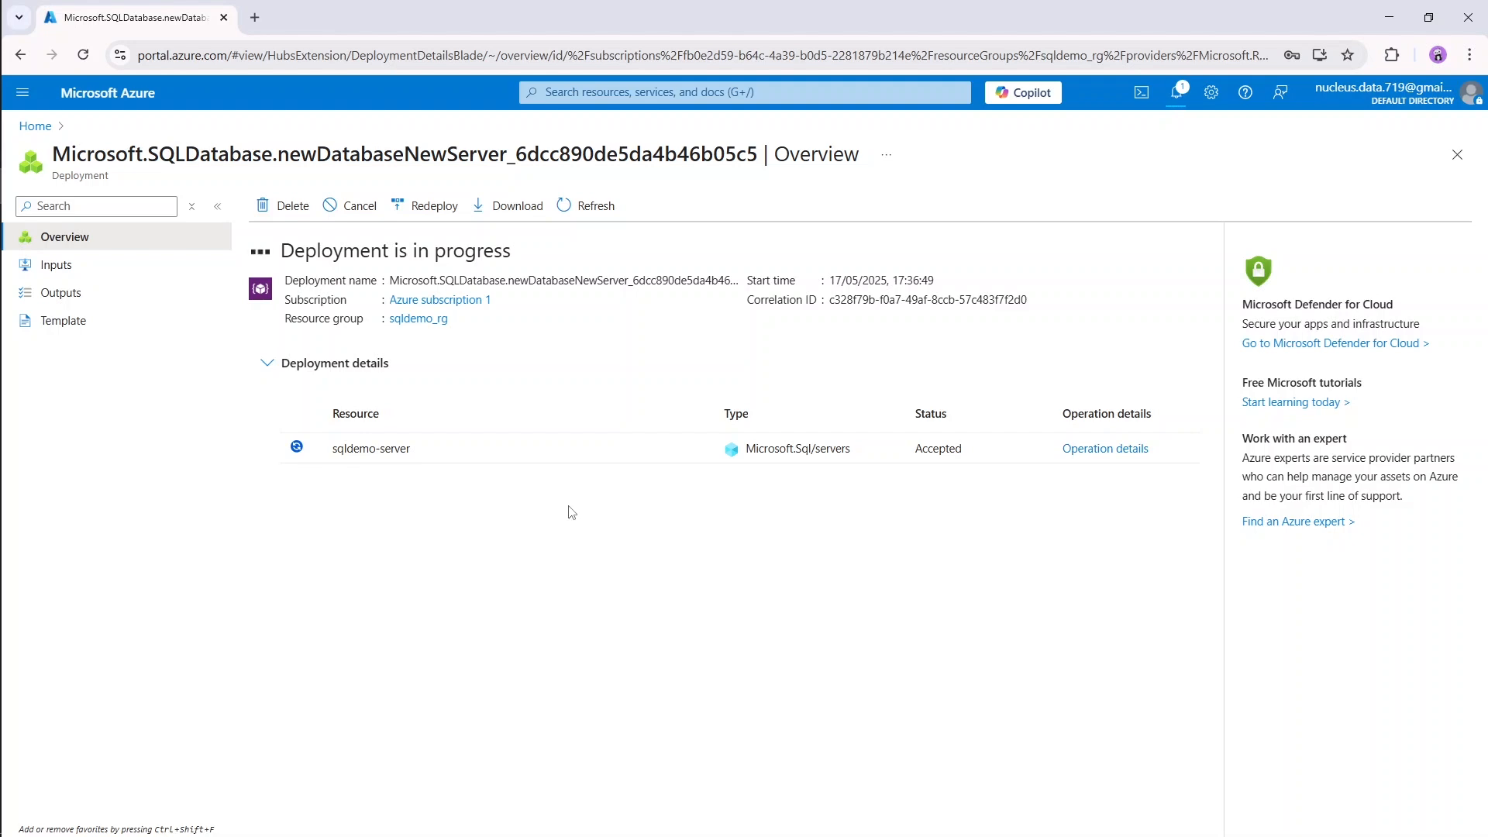
# Find and launch Microsoft Data Migration Assistant on the computer.
pyautogui.press('super')
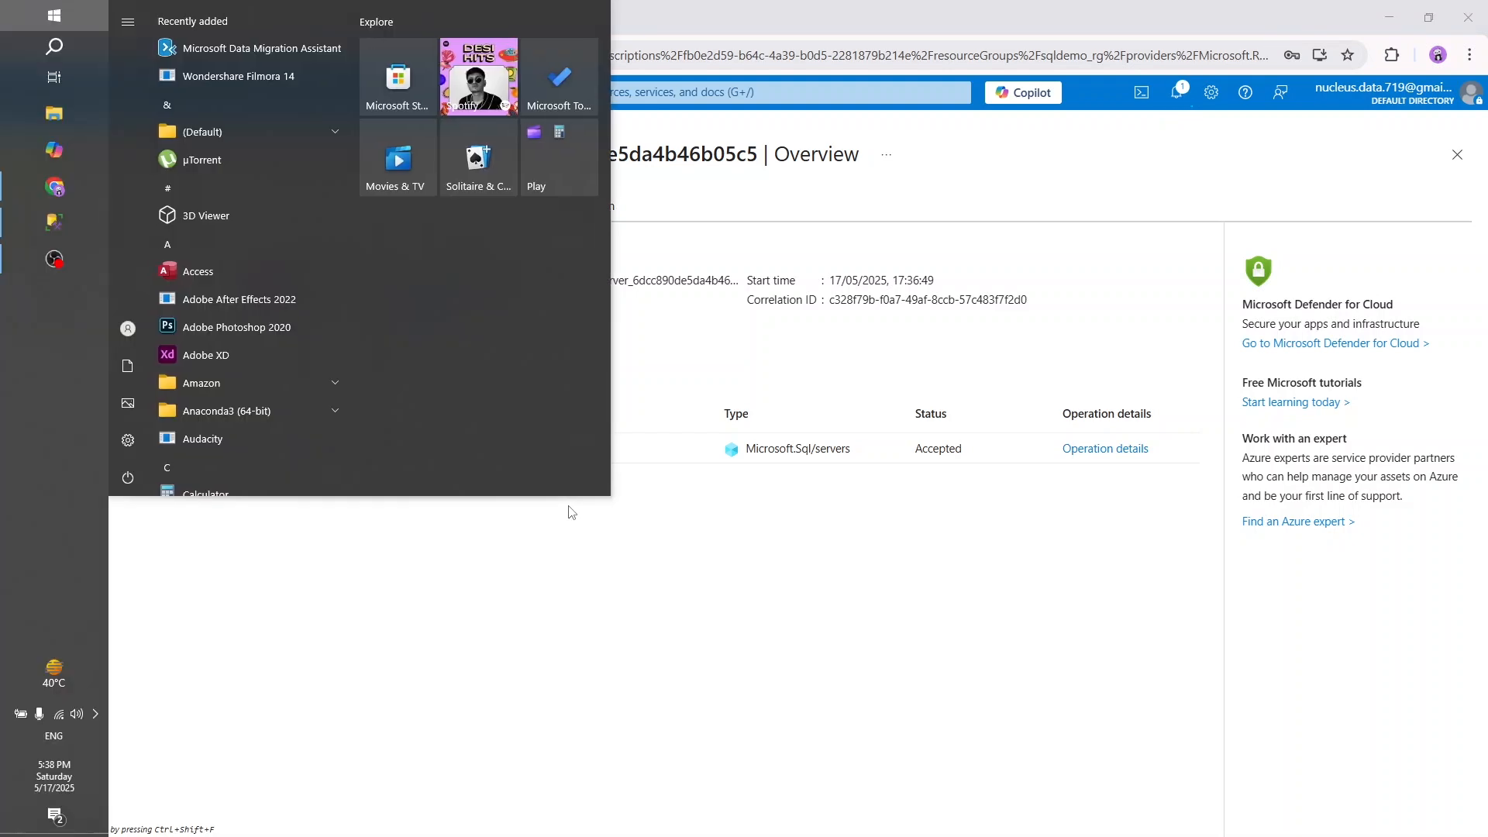
pyautogui.write('dma')
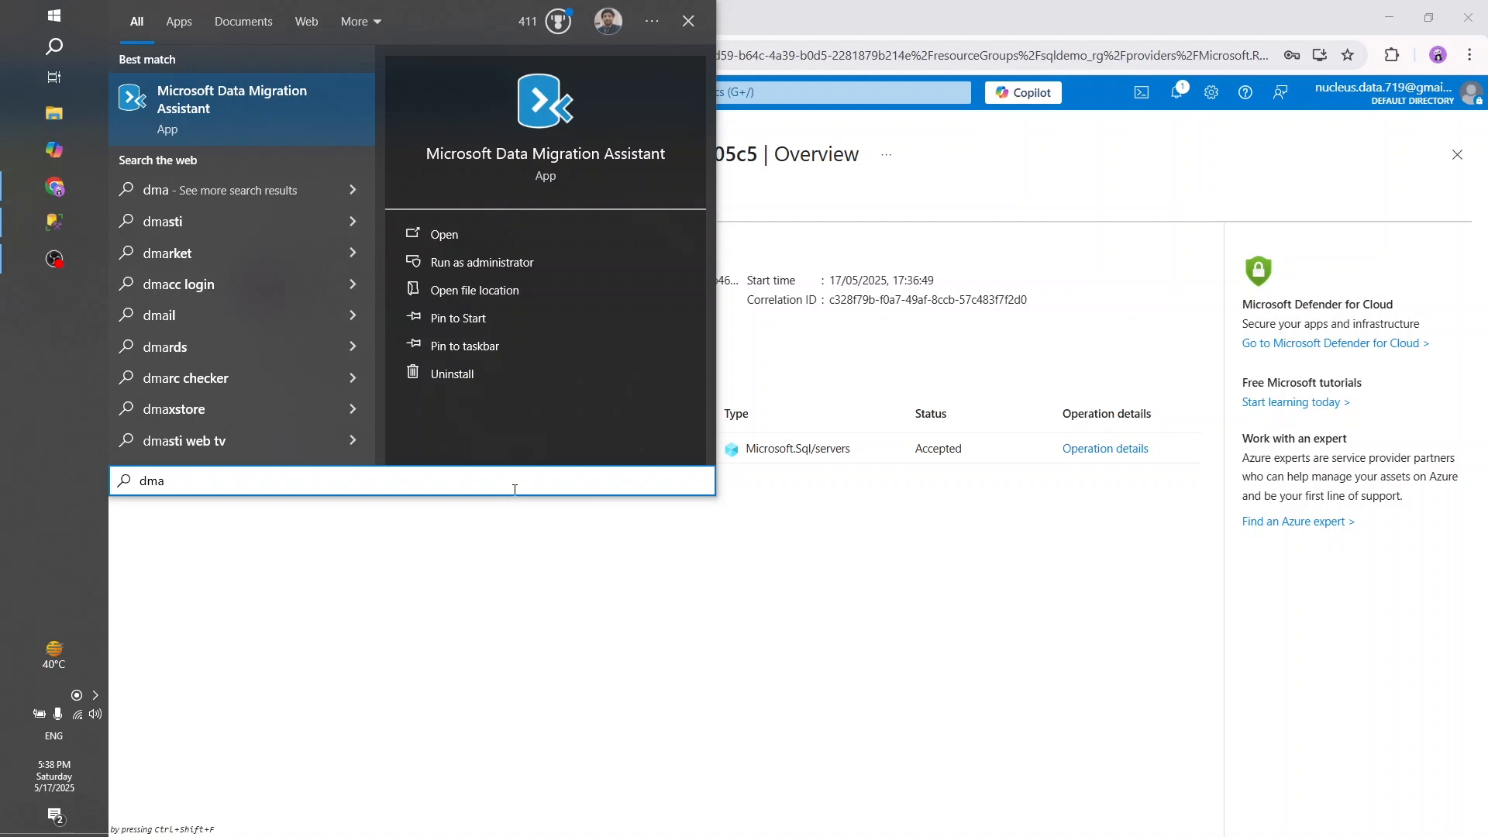
pyautogui.click(440, 234)
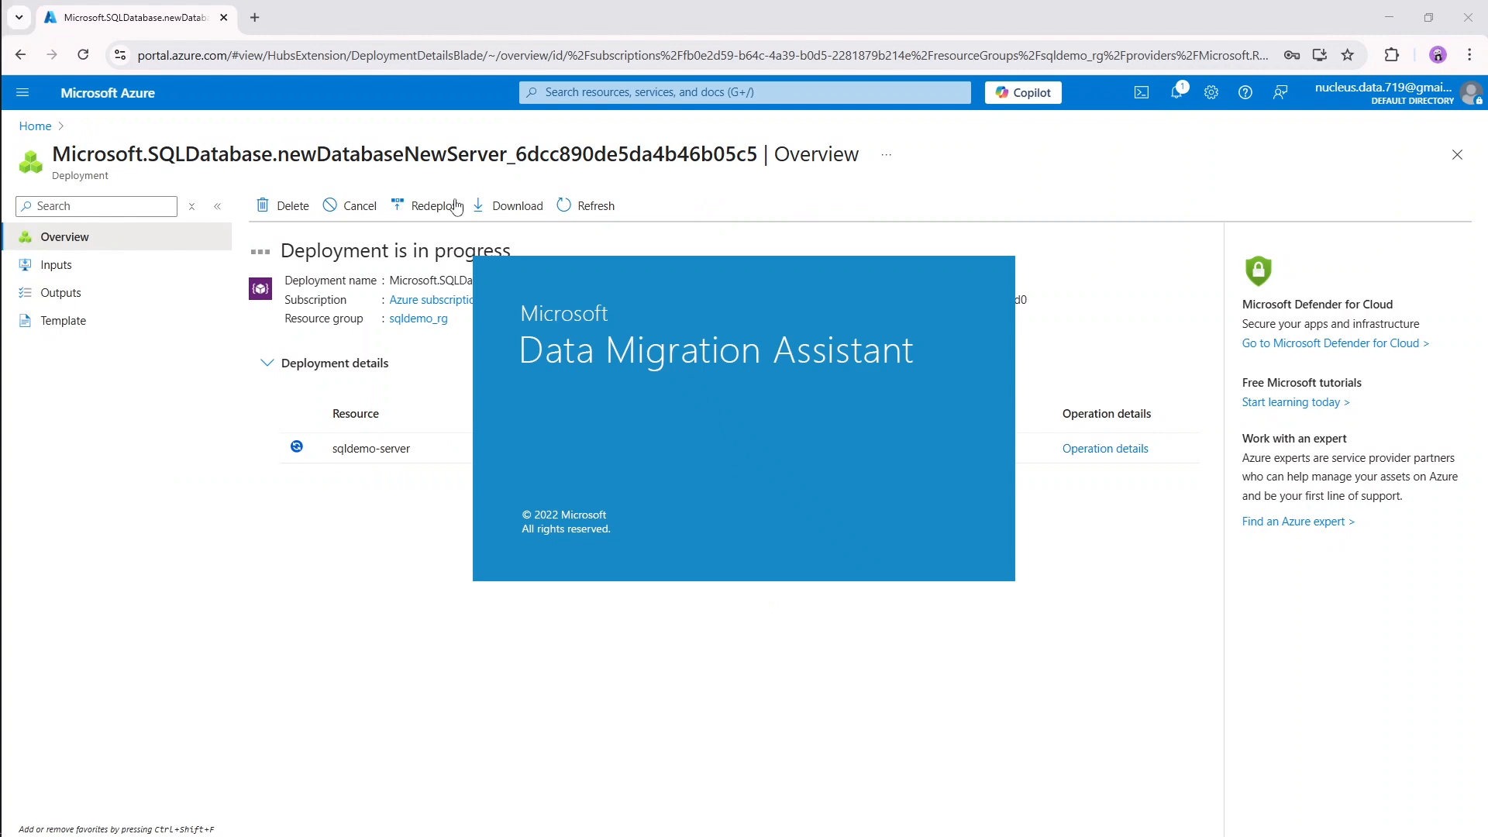
# Search the web for the Data Migration Assistant download, view Microsoft's v5.8 download page and close it.
pyautogui.click(255, 17)
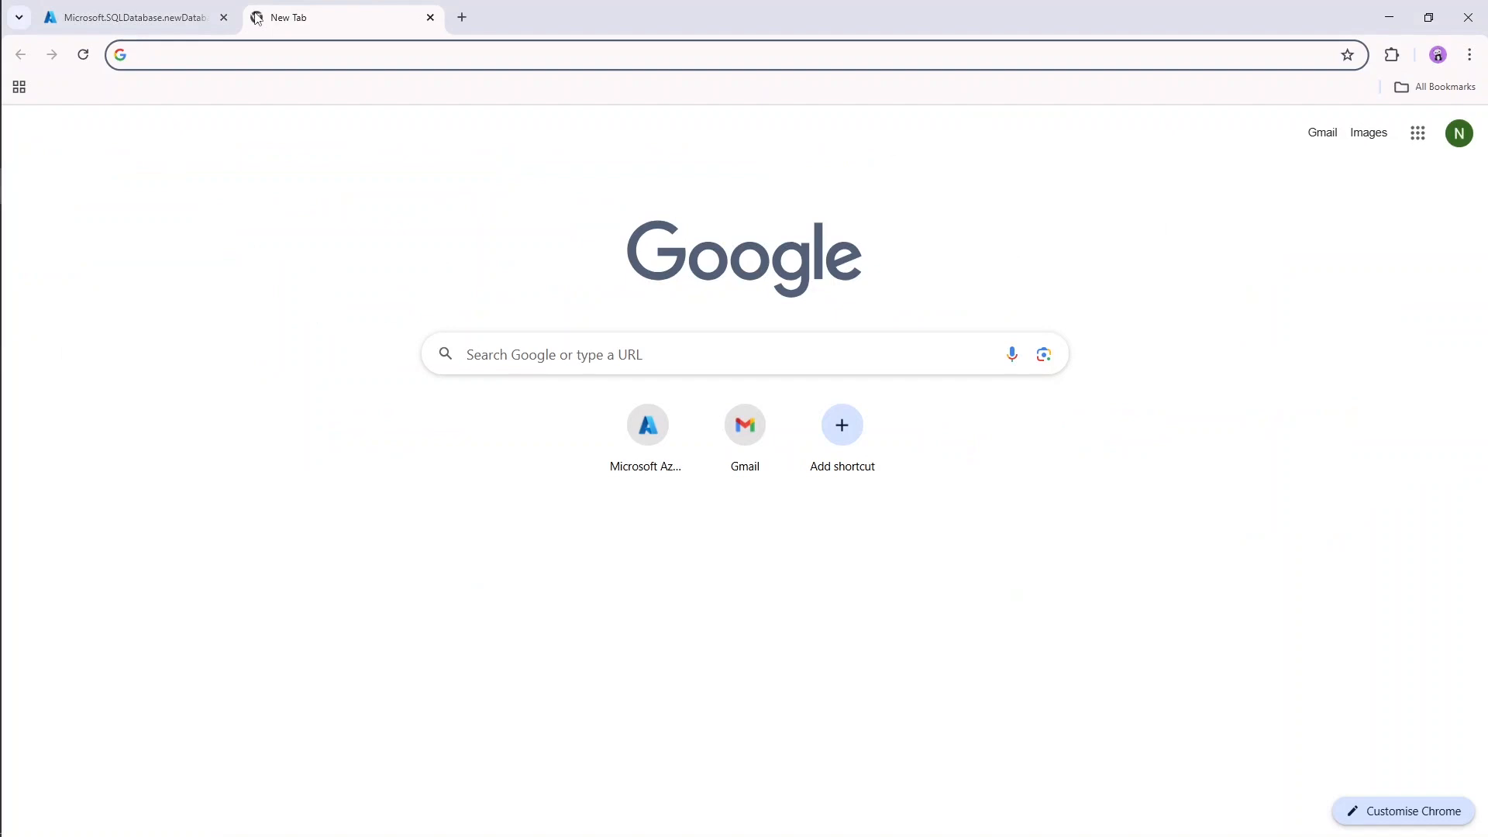
pyautogui.write('data migratio')
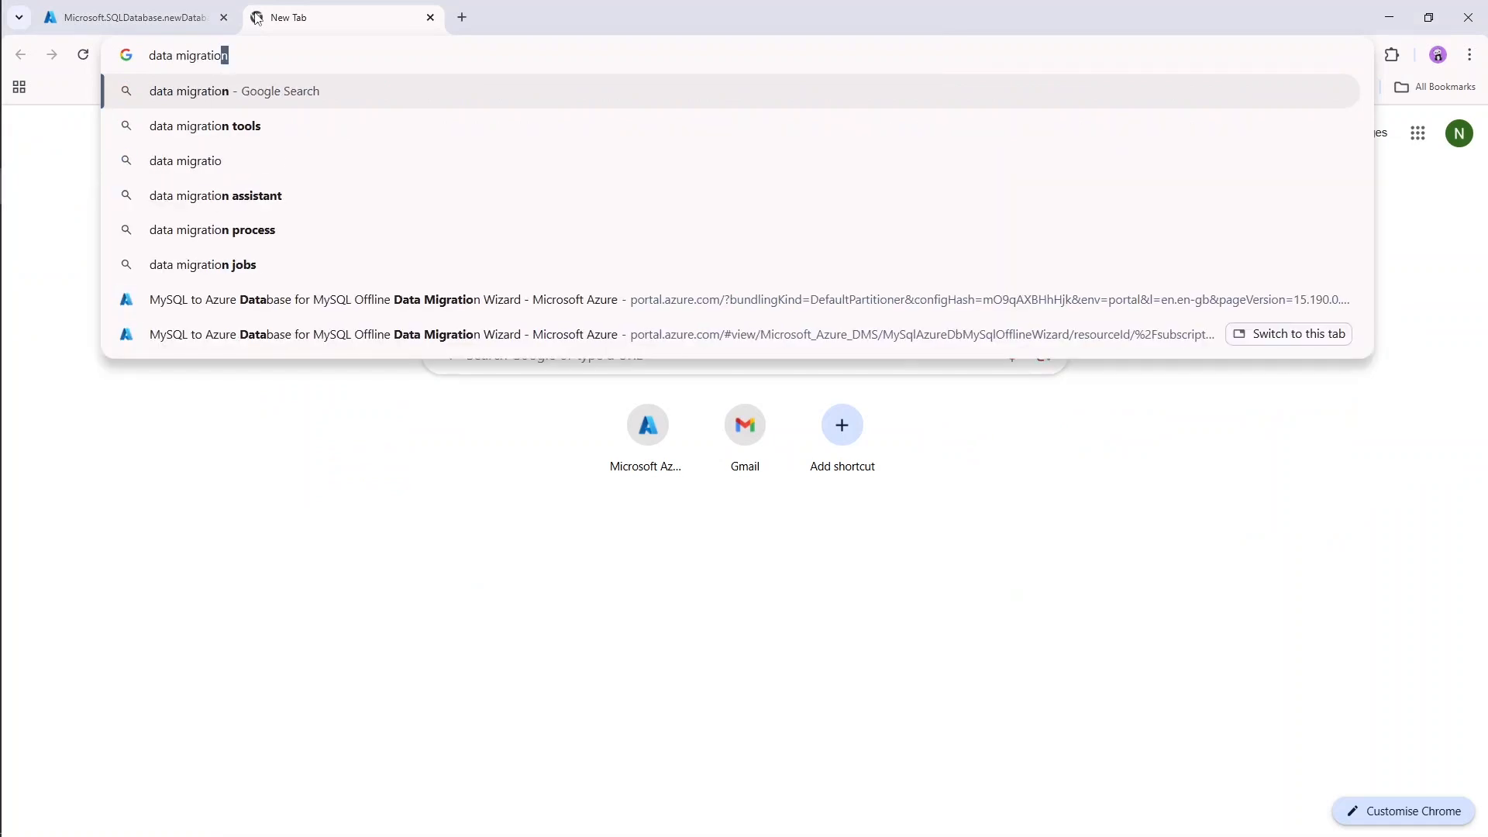
pyautogui.write('n assistant')
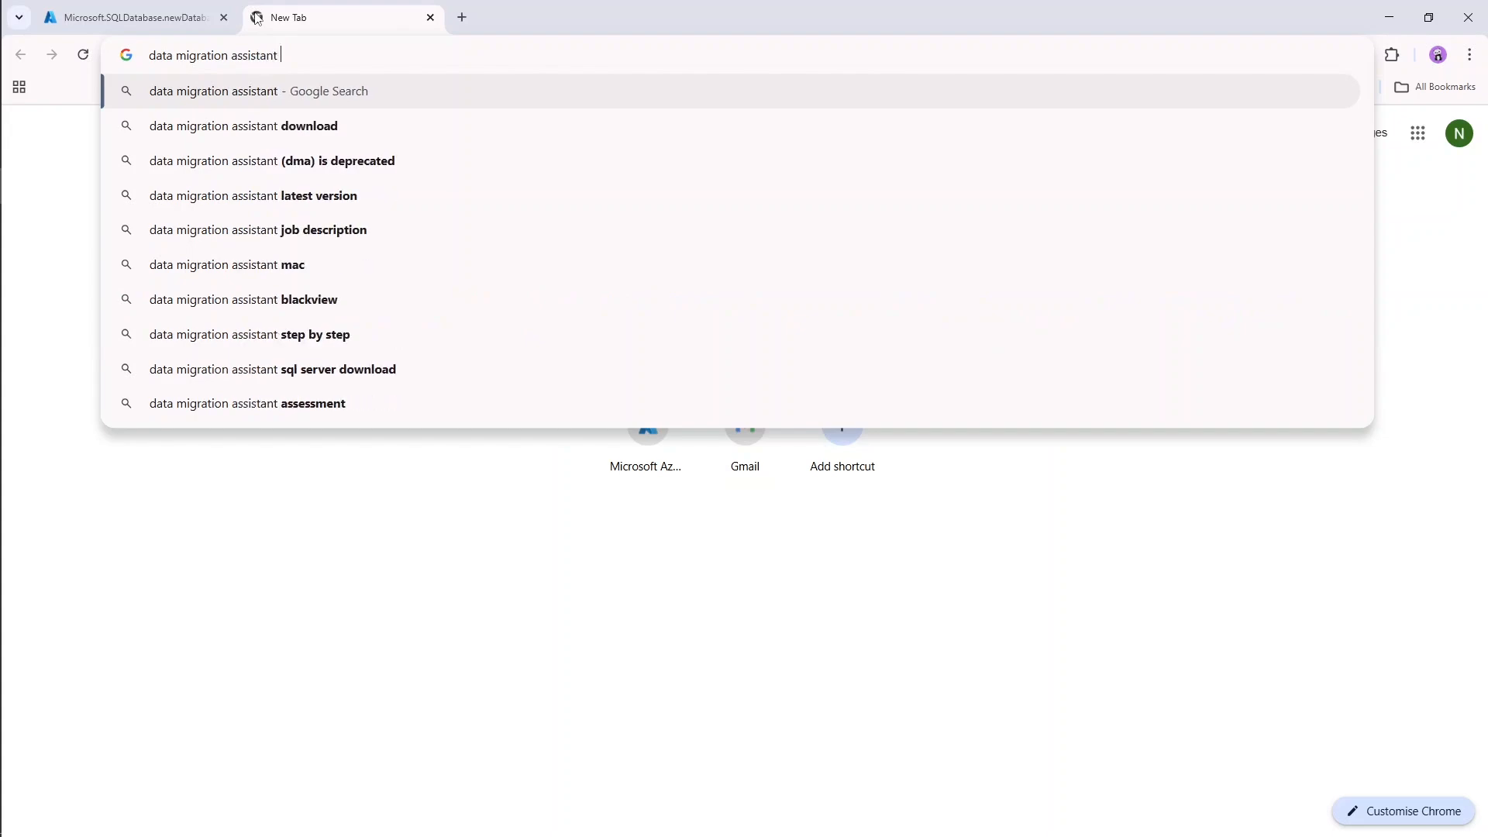
pyautogui.click(245, 161)
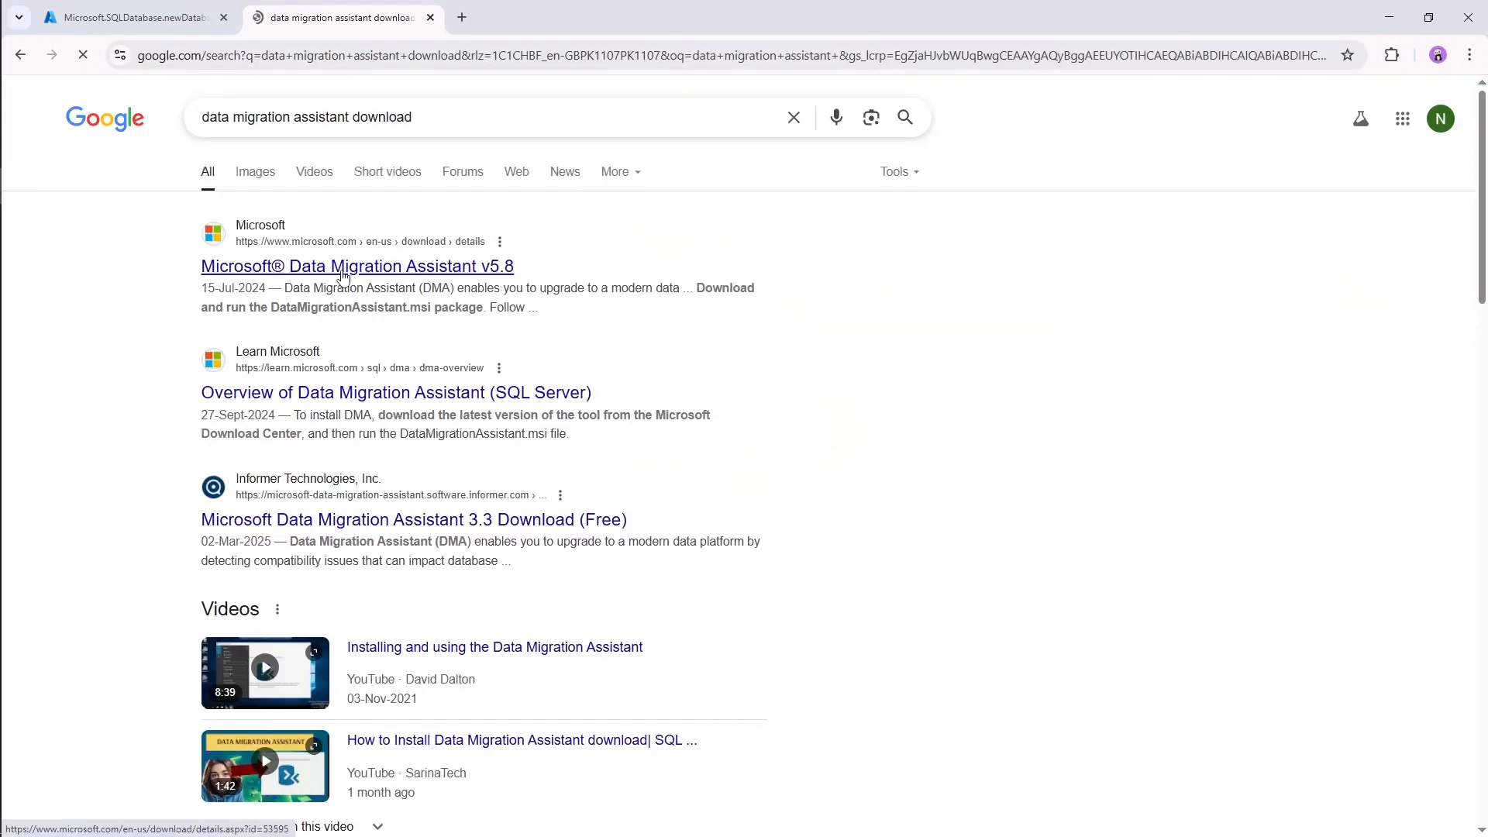
pyautogui.click(343, 267)
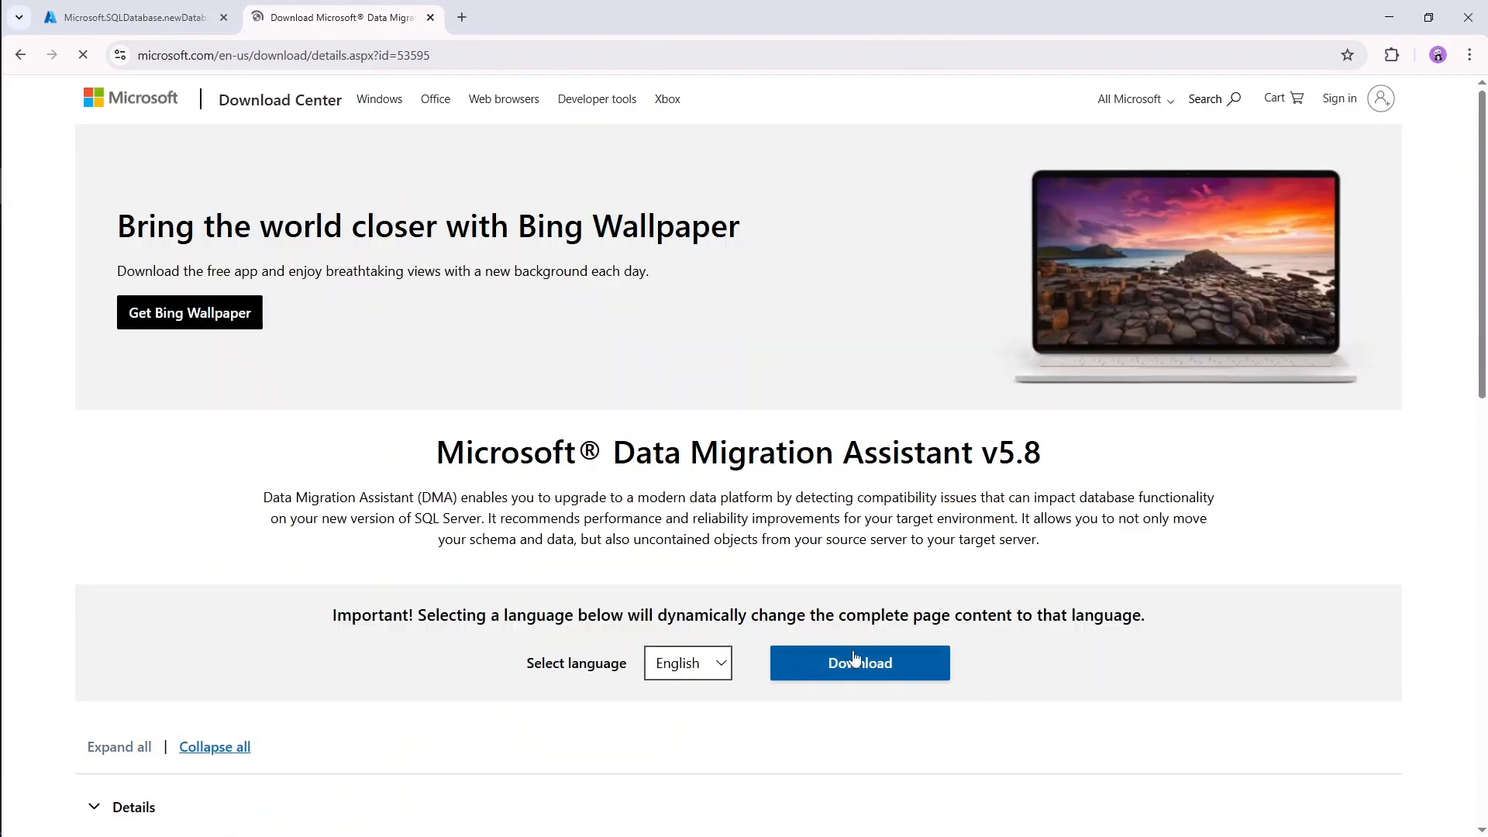
pyautogui.click(430, 17)
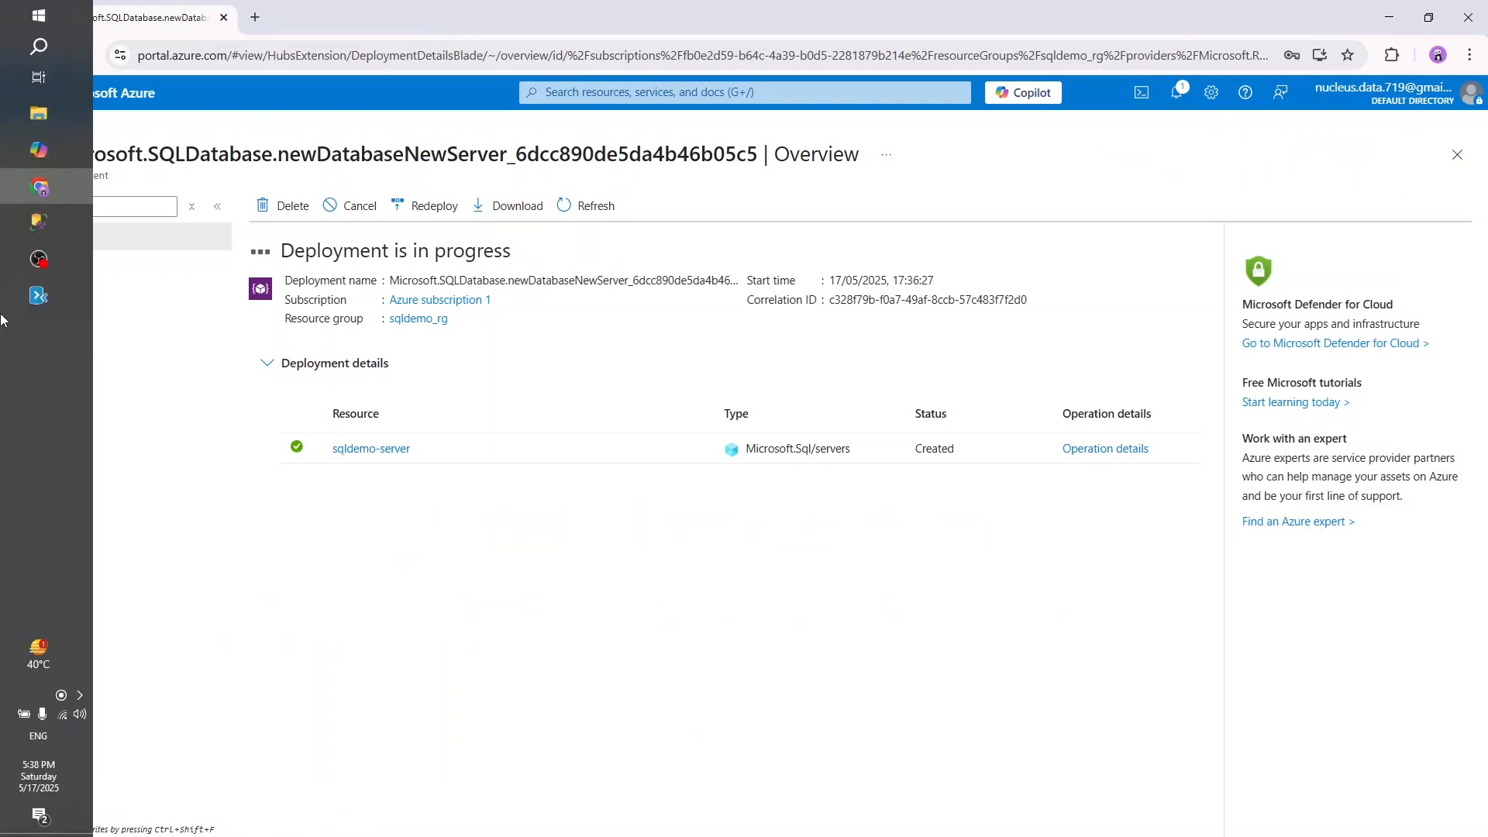
# Switch to Data Migration Assistant and start a new project with Migration as the project type.
pyautogui.click(54, 296)
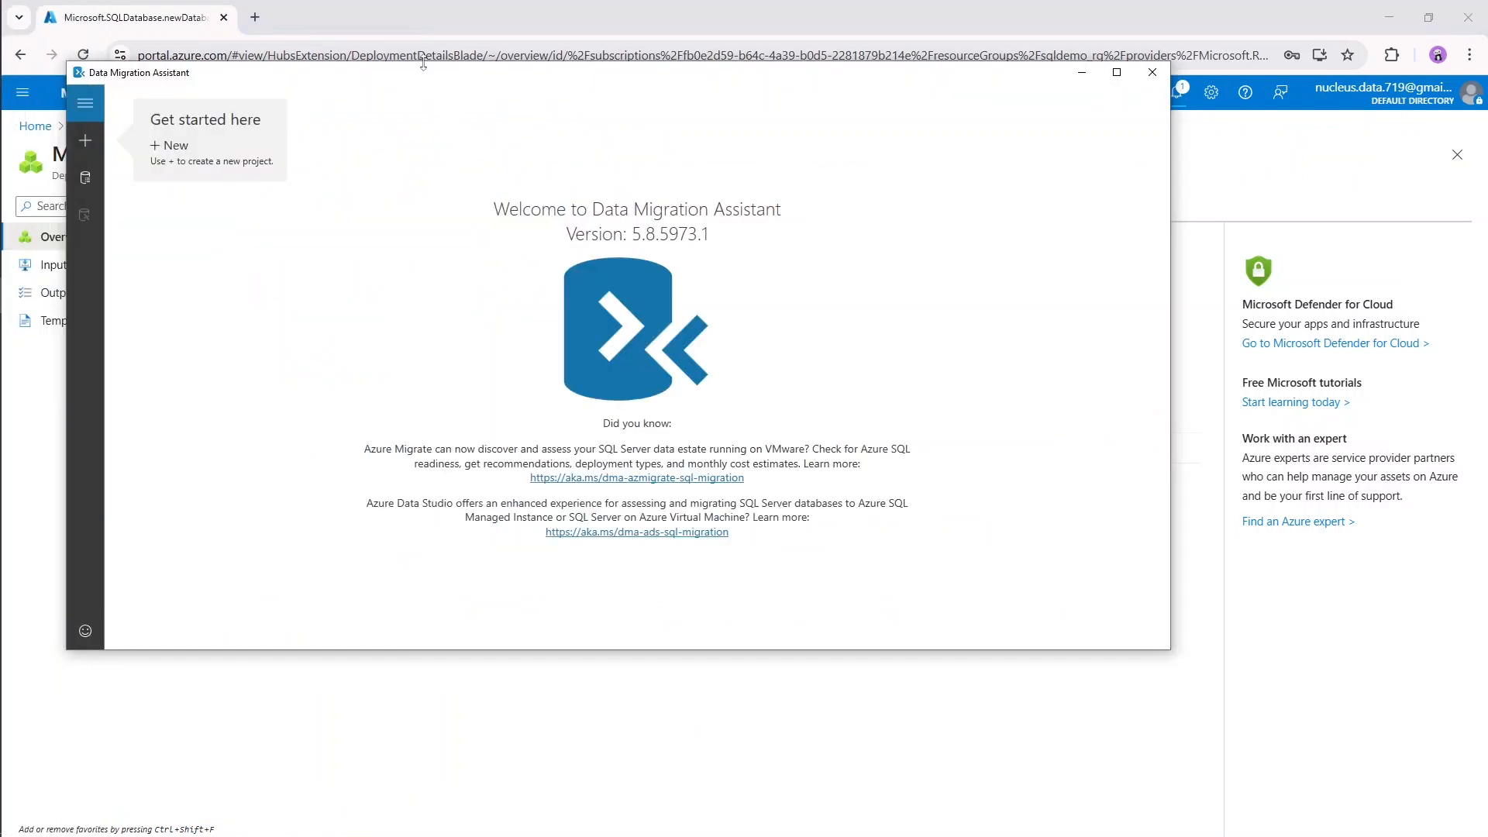
pyautogui.moveTo(424, 77); pyautogui.dragTo(733, 135)
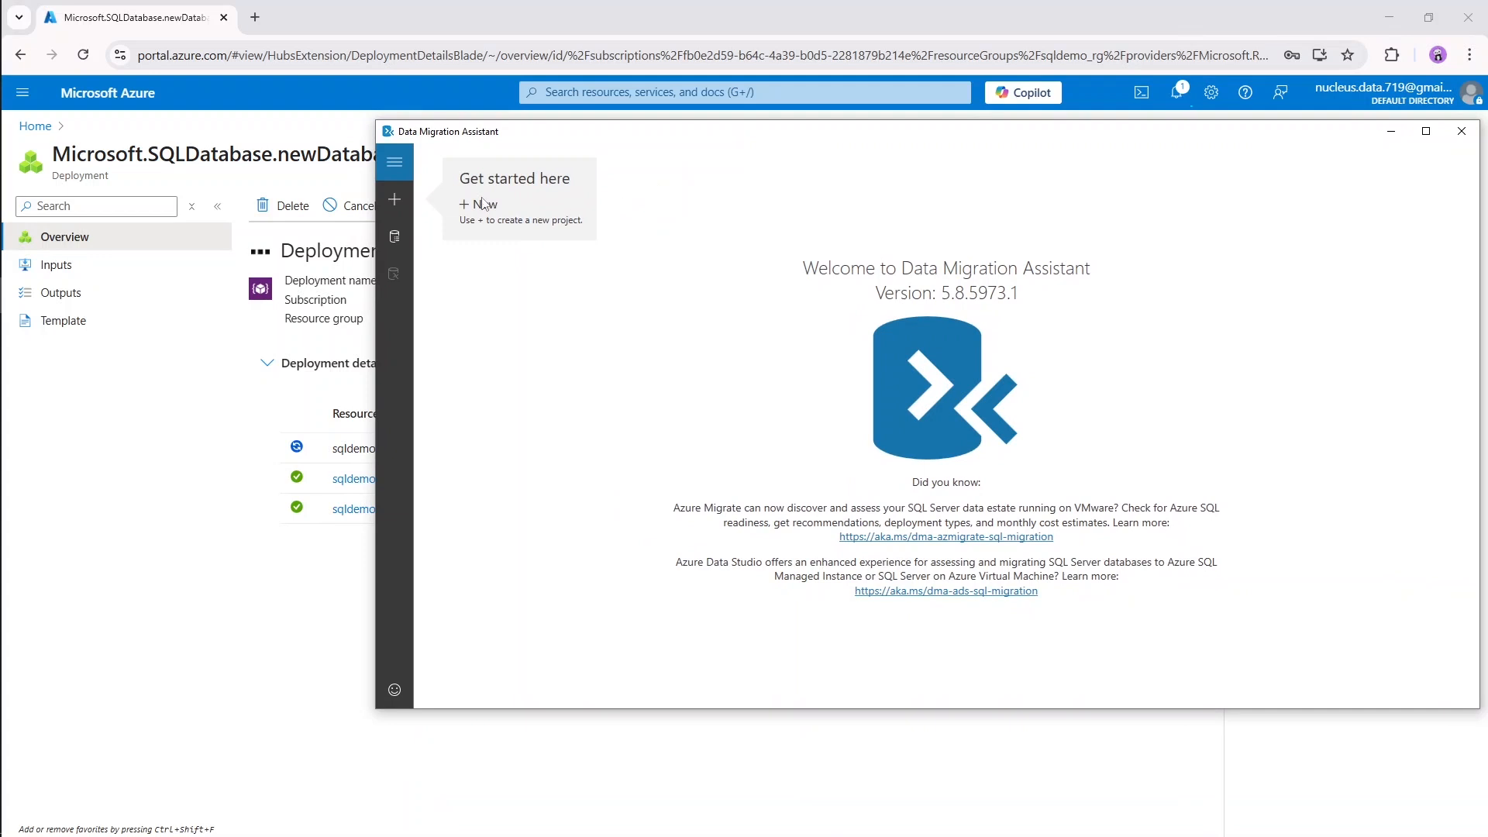
pyautogui.click(394, 200)
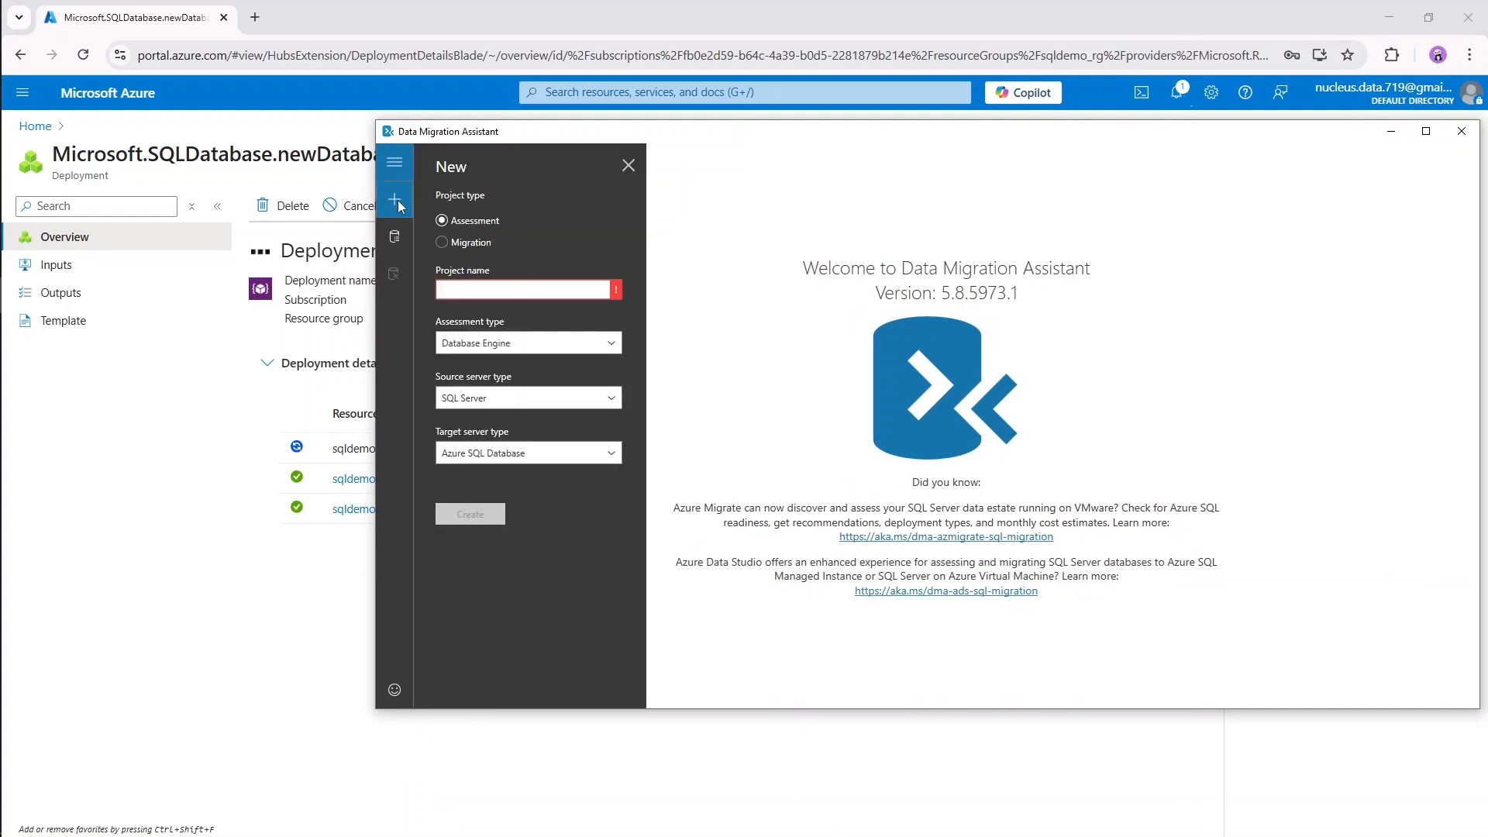
pyautogui.click(485, 221)
pyautogui.click(462, 242)
# Name the migration project SSMS_to_Azure and choose SQL Server as the source server type.
pyautogui.click(504, 289)
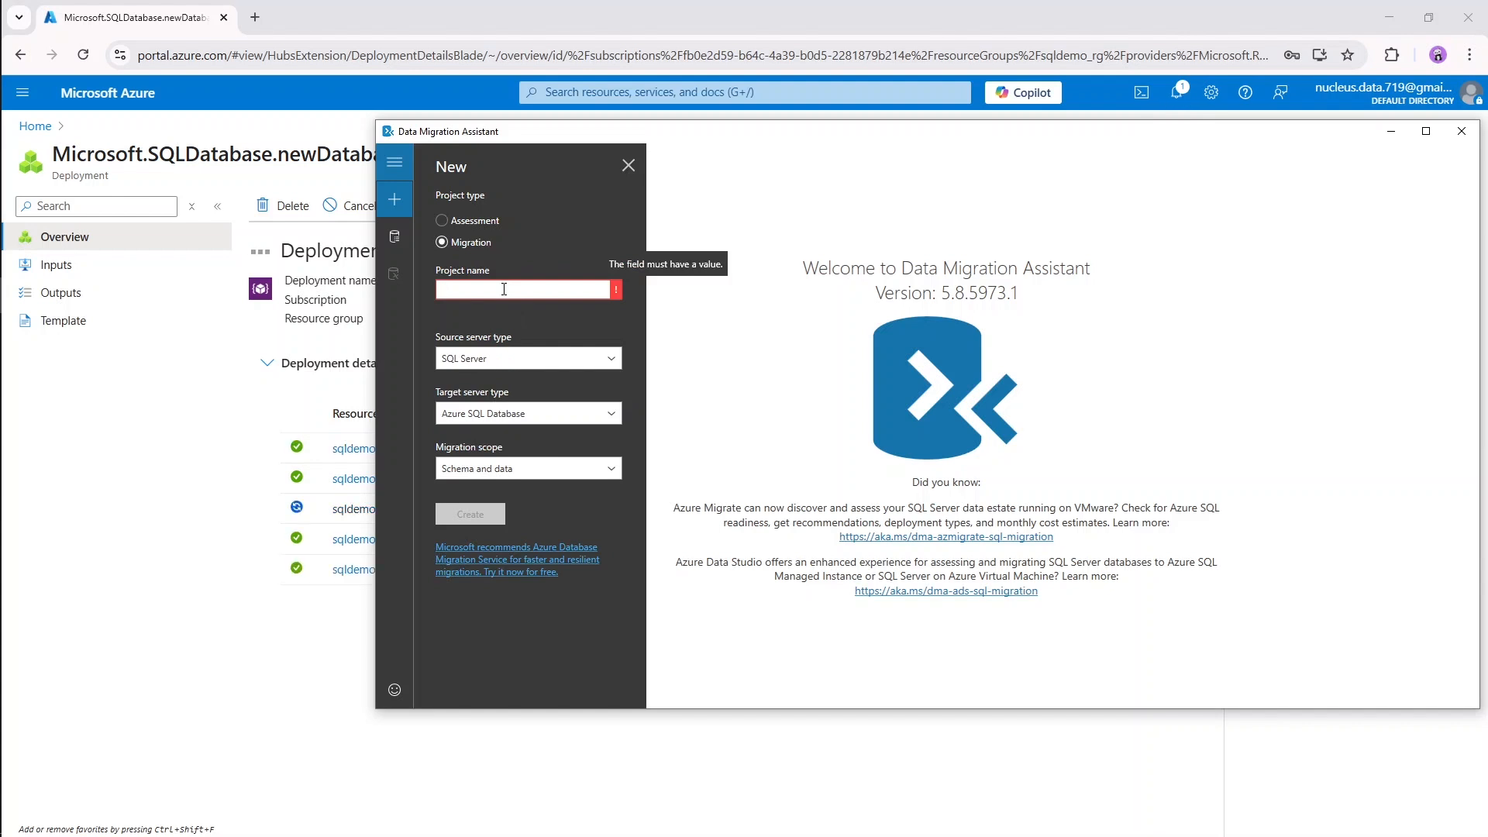
pyautogui.write('SSMS')
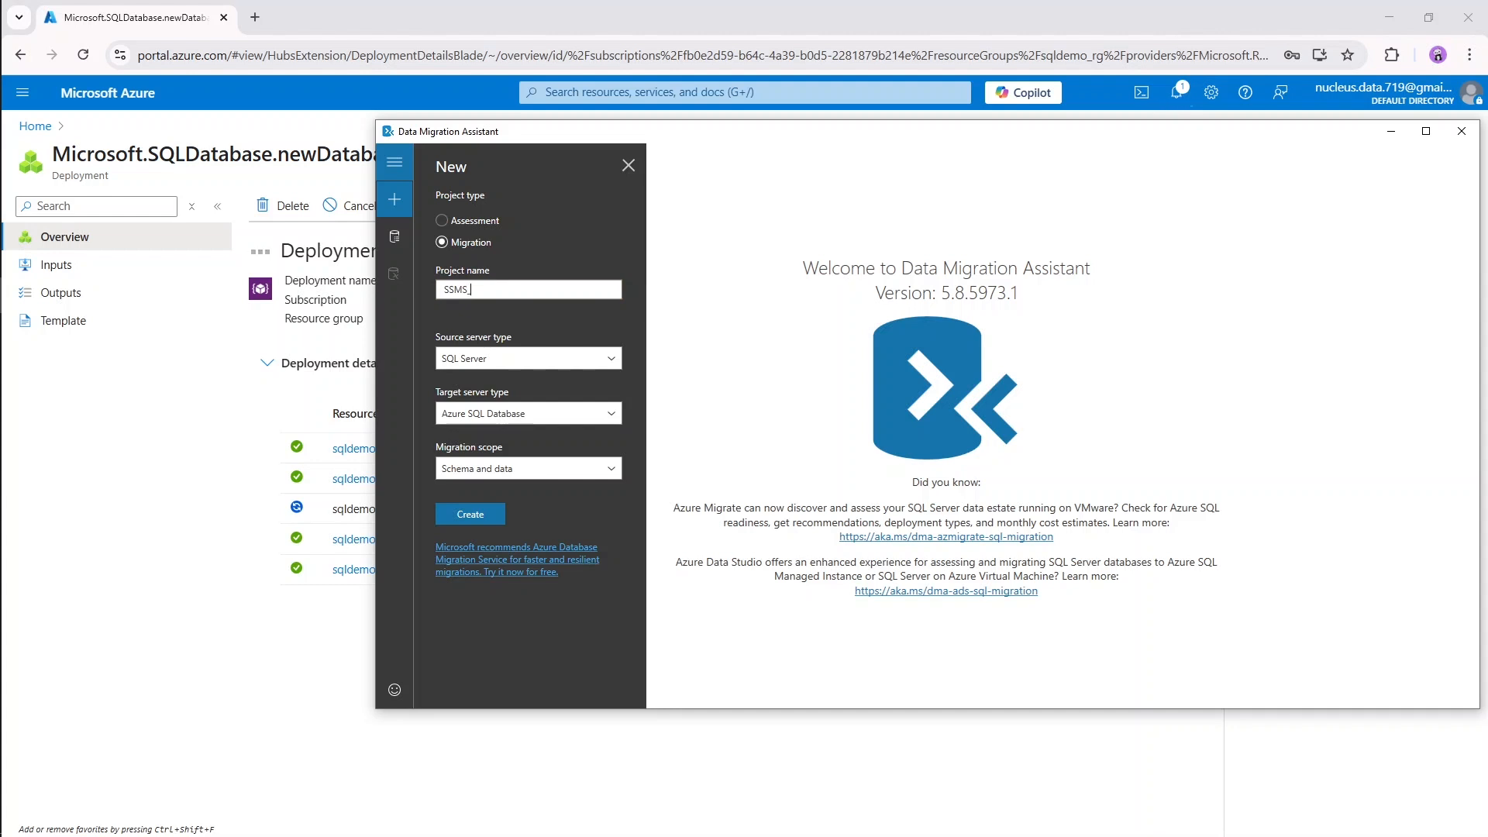
pyautogui.write('_to_Azure')
pyautogui.click(618, 361)
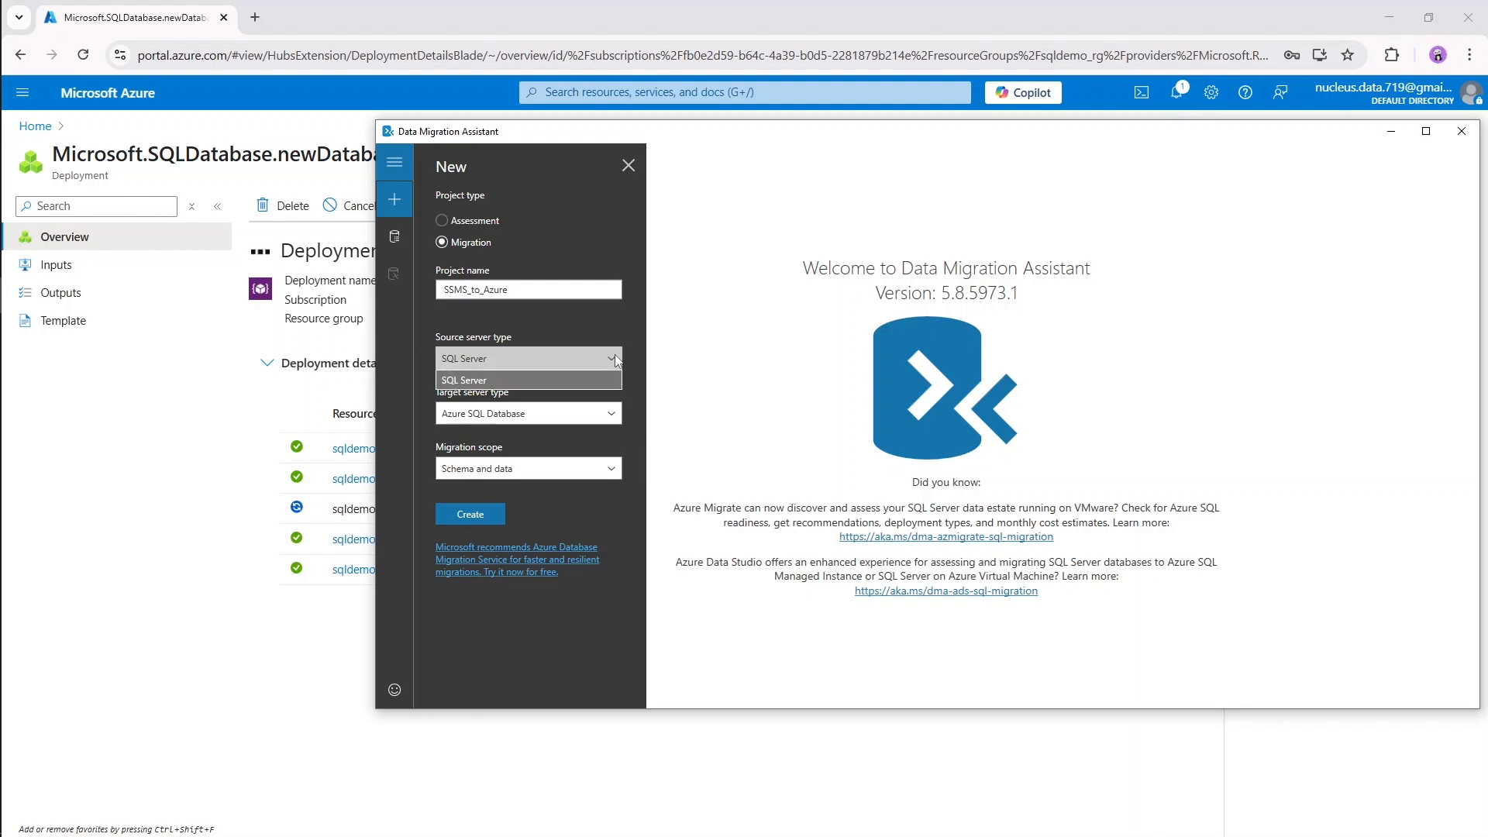
pyautogui.click(611, 379)
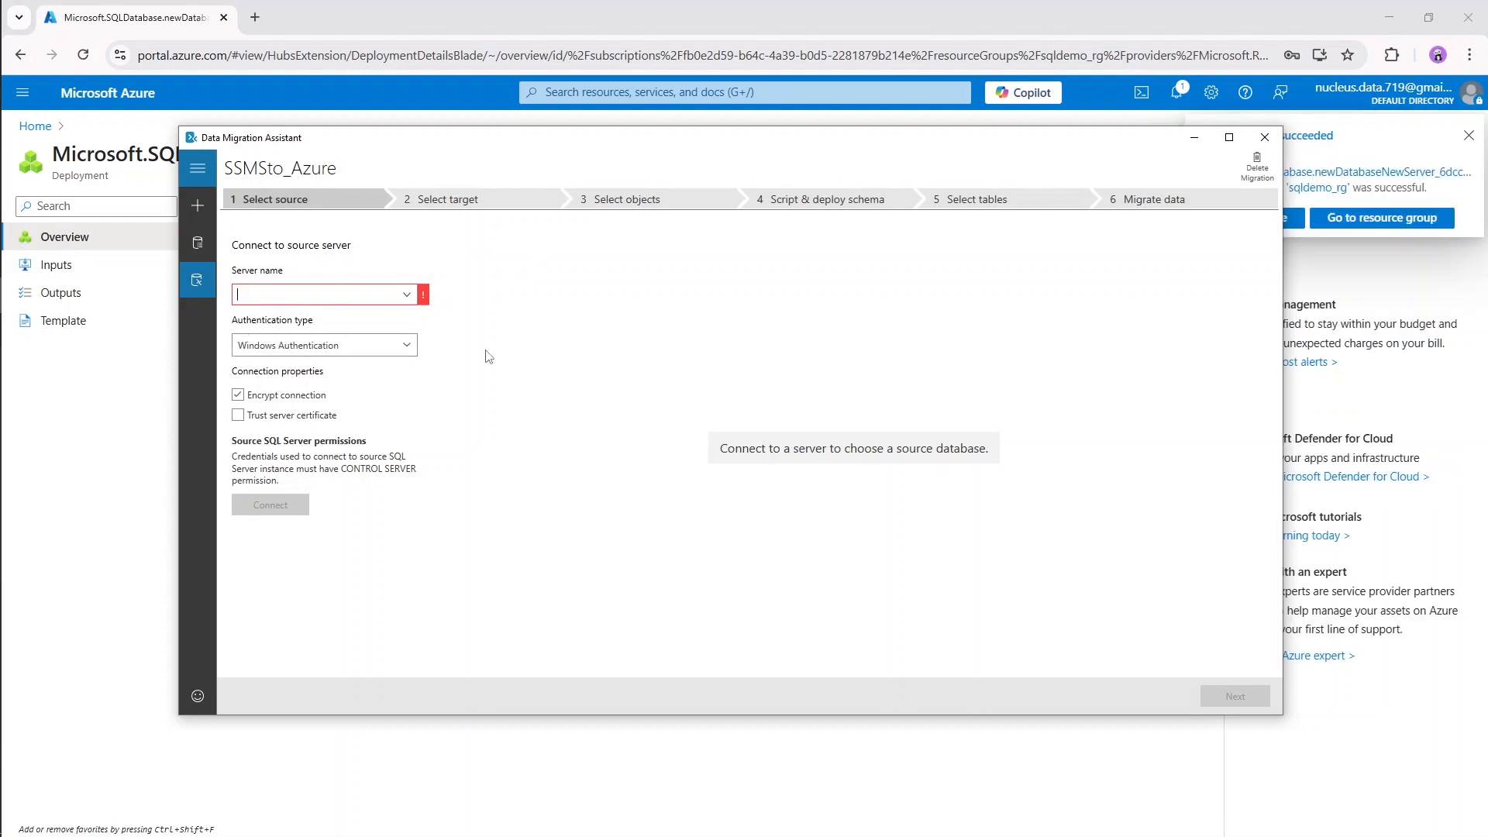
# Switch to SQL Server Management Studio and place the Data Migration Assistant window beside Object Explorer, keeping the local server name in view.
pyautogui.moveTo(4, 410)
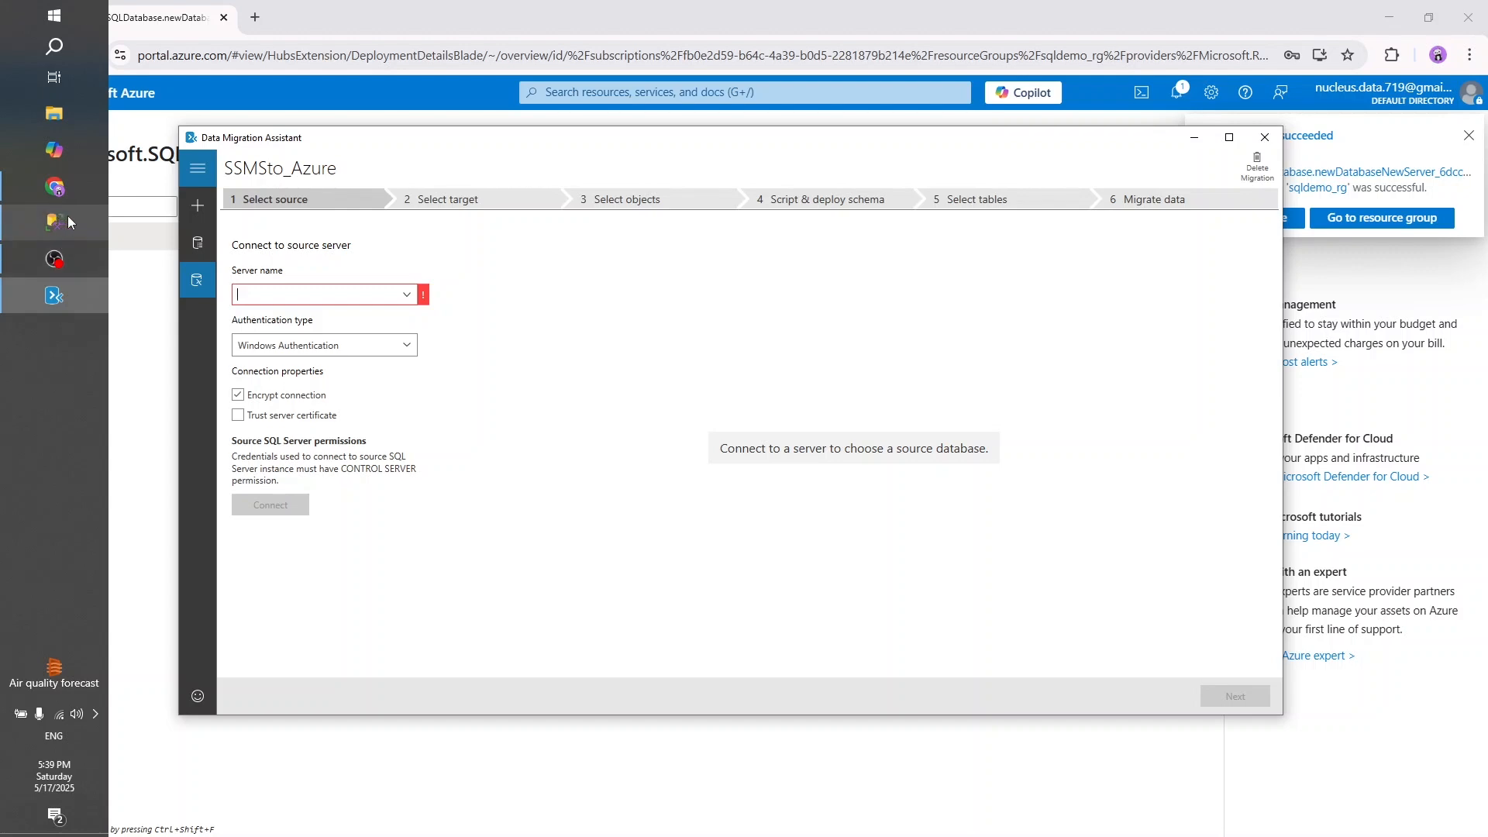
pyautogui.moveTo(69, 217)
pyautogui.click(174, 283)
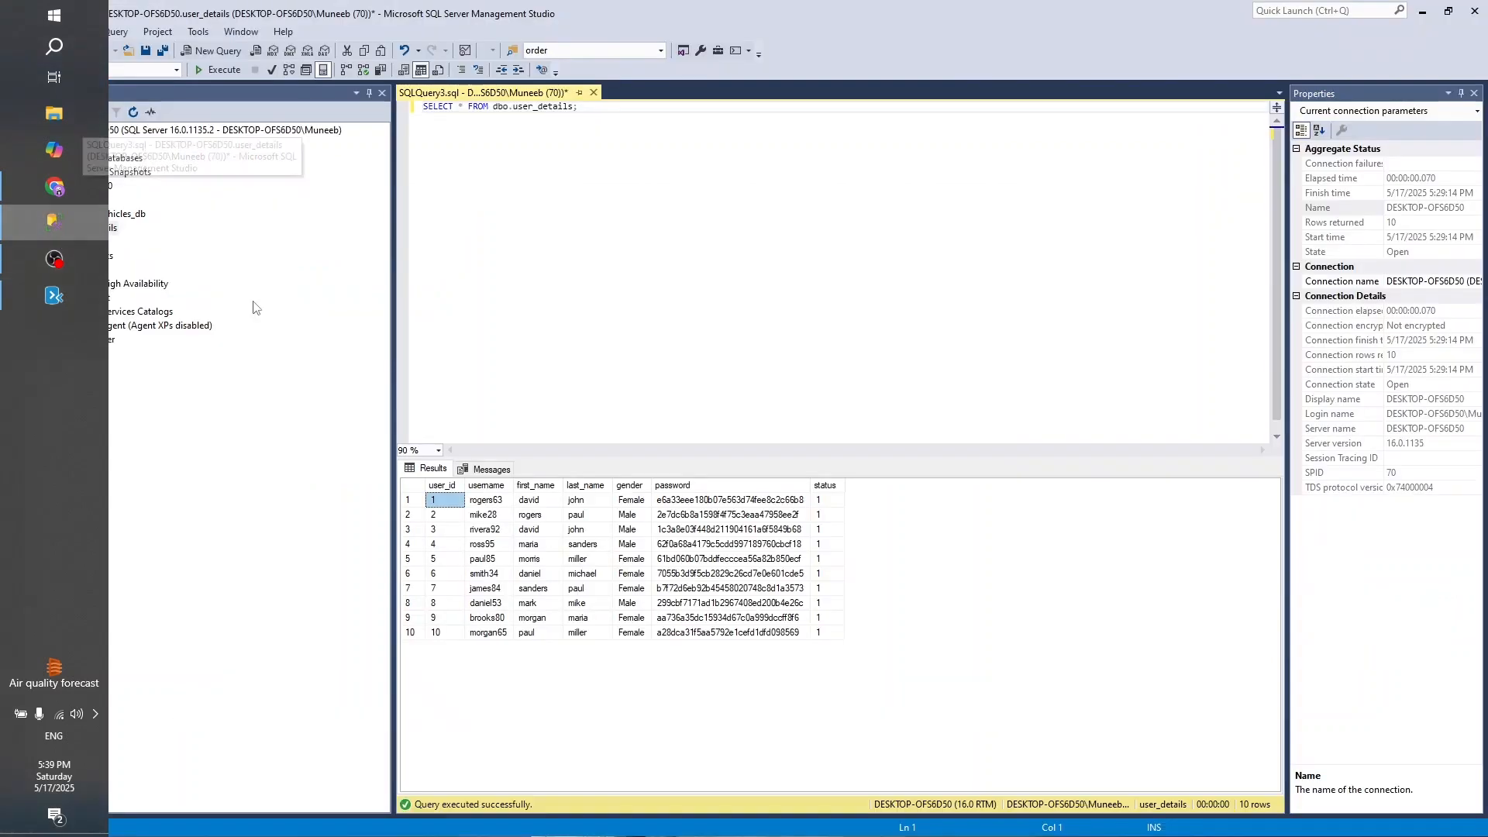
pyautogui.click(53, 296)
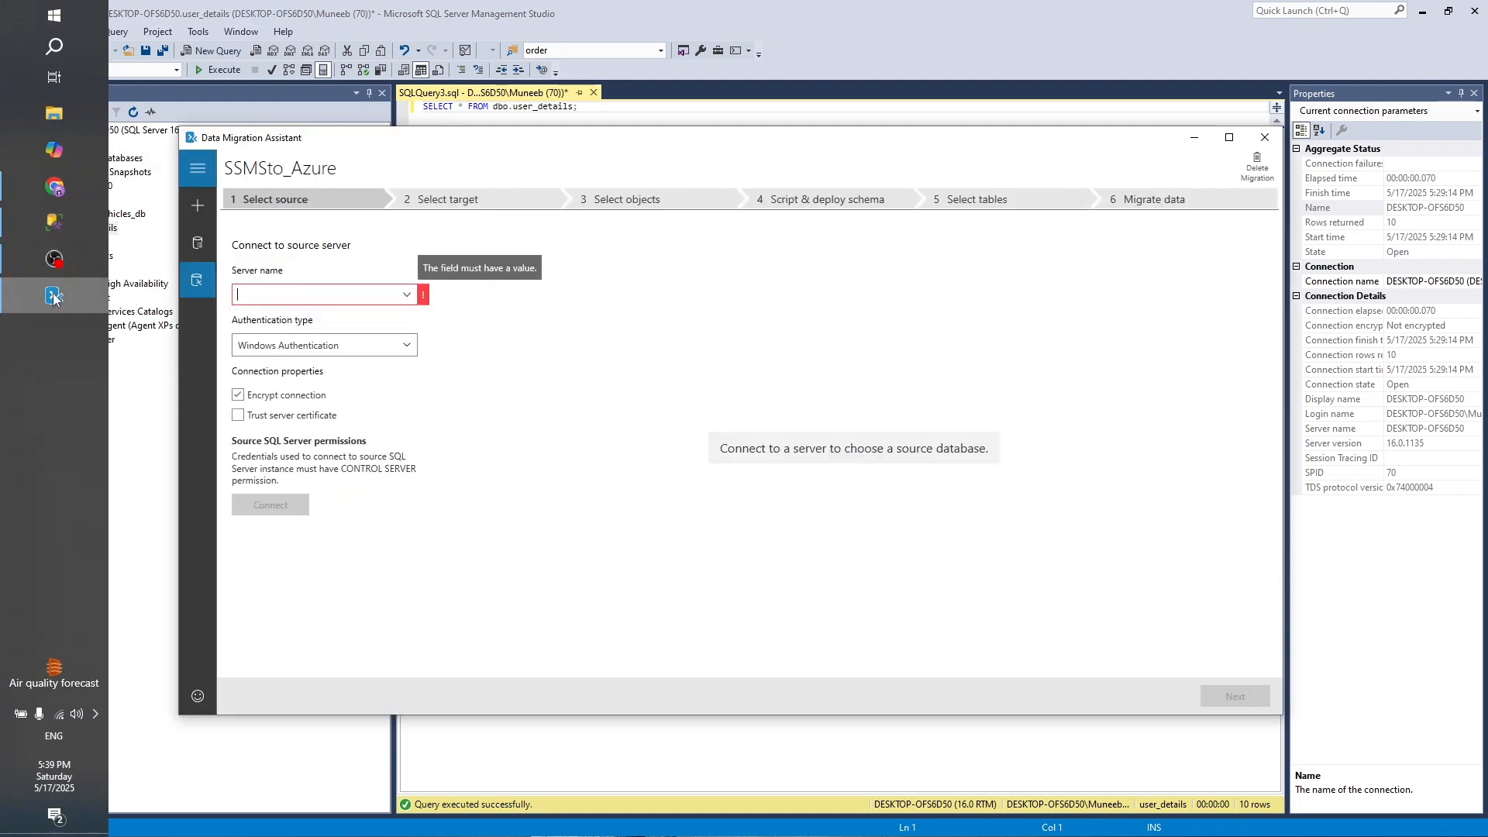
pyautogui.moveTo(539, 142); pyautogui.dragTo(737, 101)
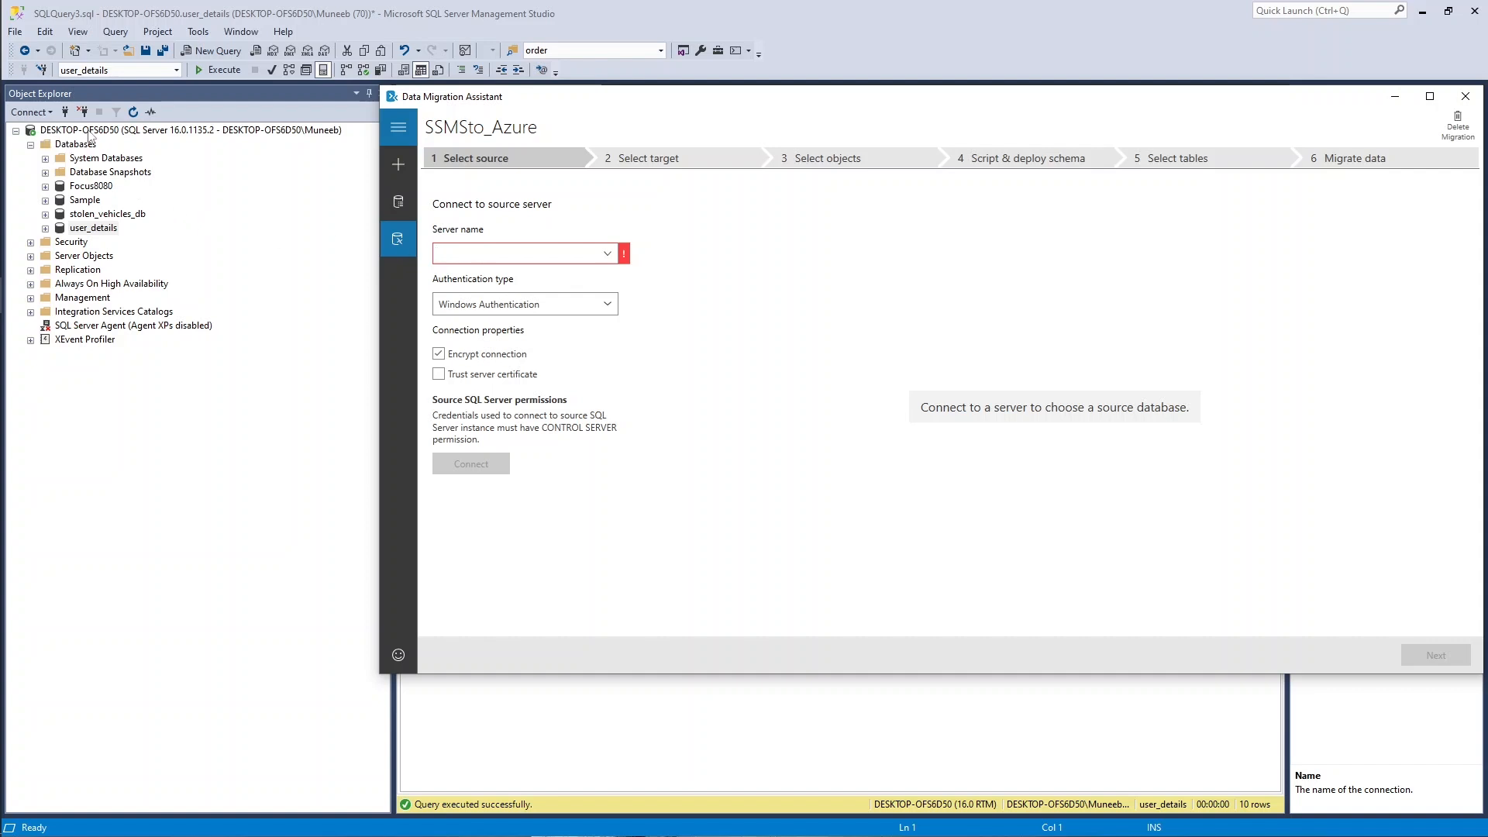
# Enter DESKTOP-OFS6D50 as the source server, keep Windows Authentication, and connect to it.
pyautogui.click(539, 253)
pyautogui.write('DESKTOP-')
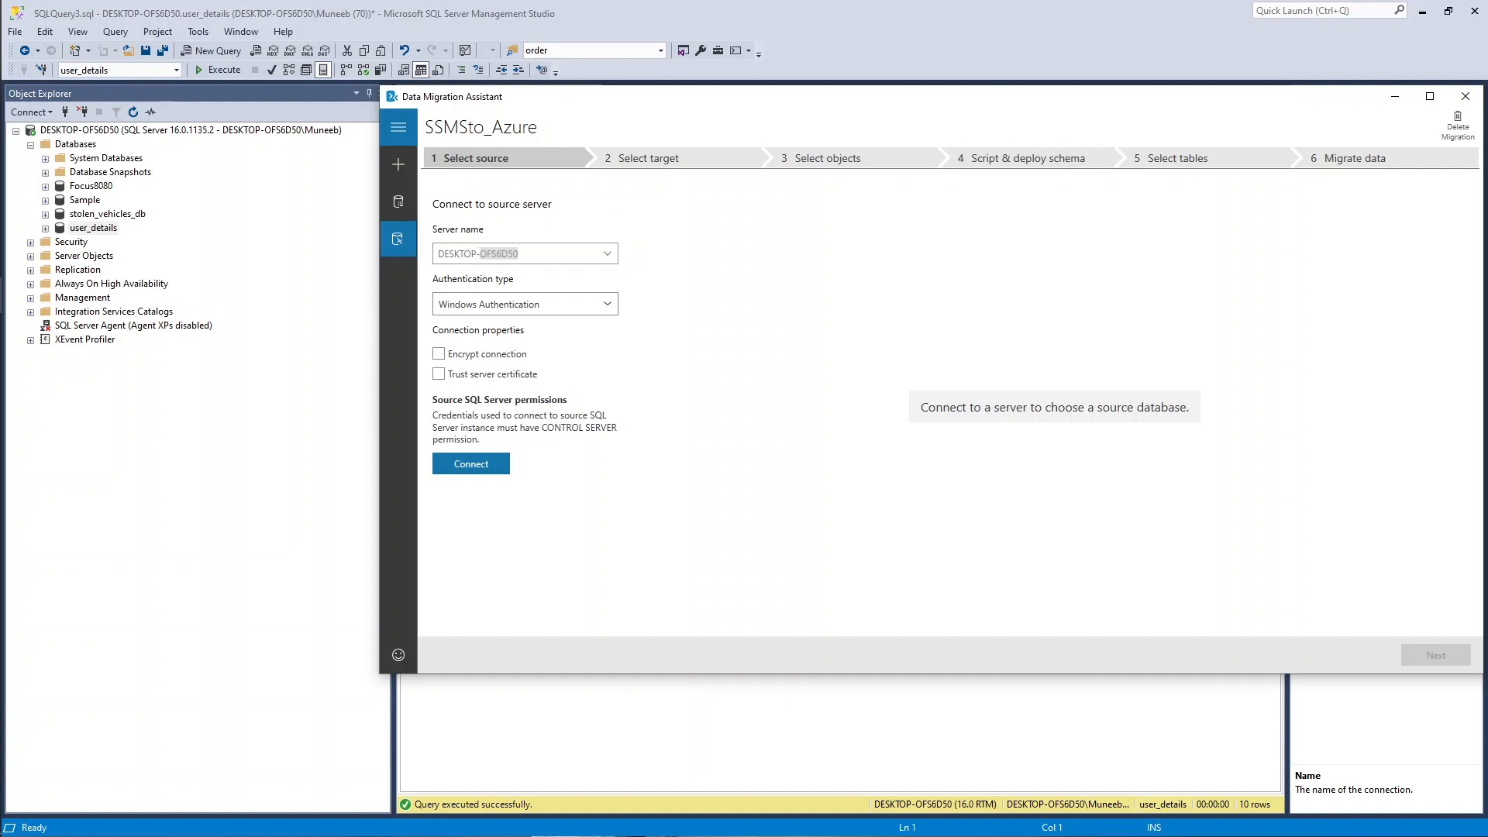
pyautogui.write('OFS6D50')
pyautogui.click(496, 468)
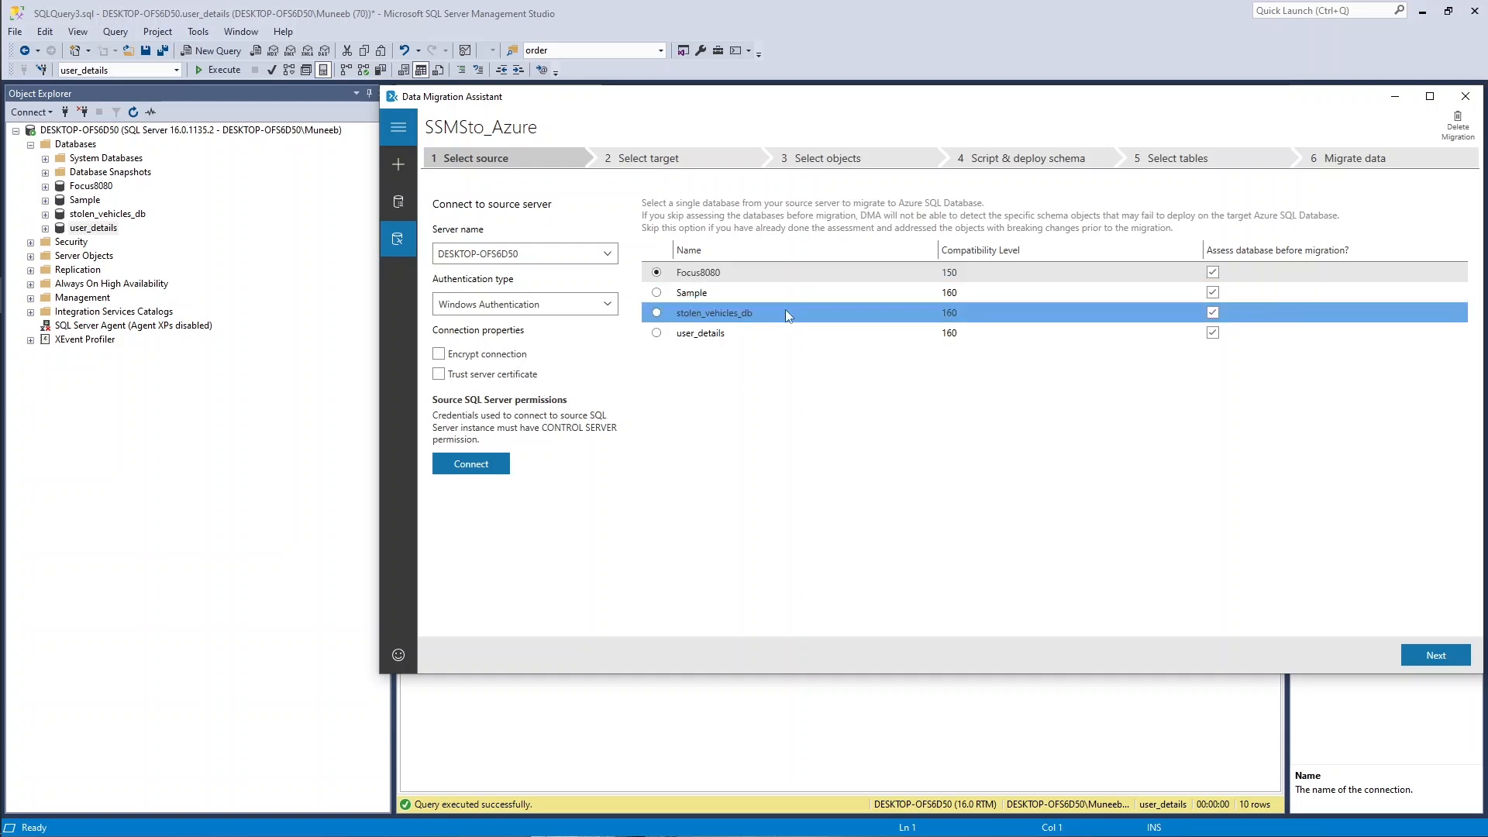
# Choose user_details as the source database, keep its pre-migration assessment enabled, and continue to target selection.
pyautogui.click(740, 339)
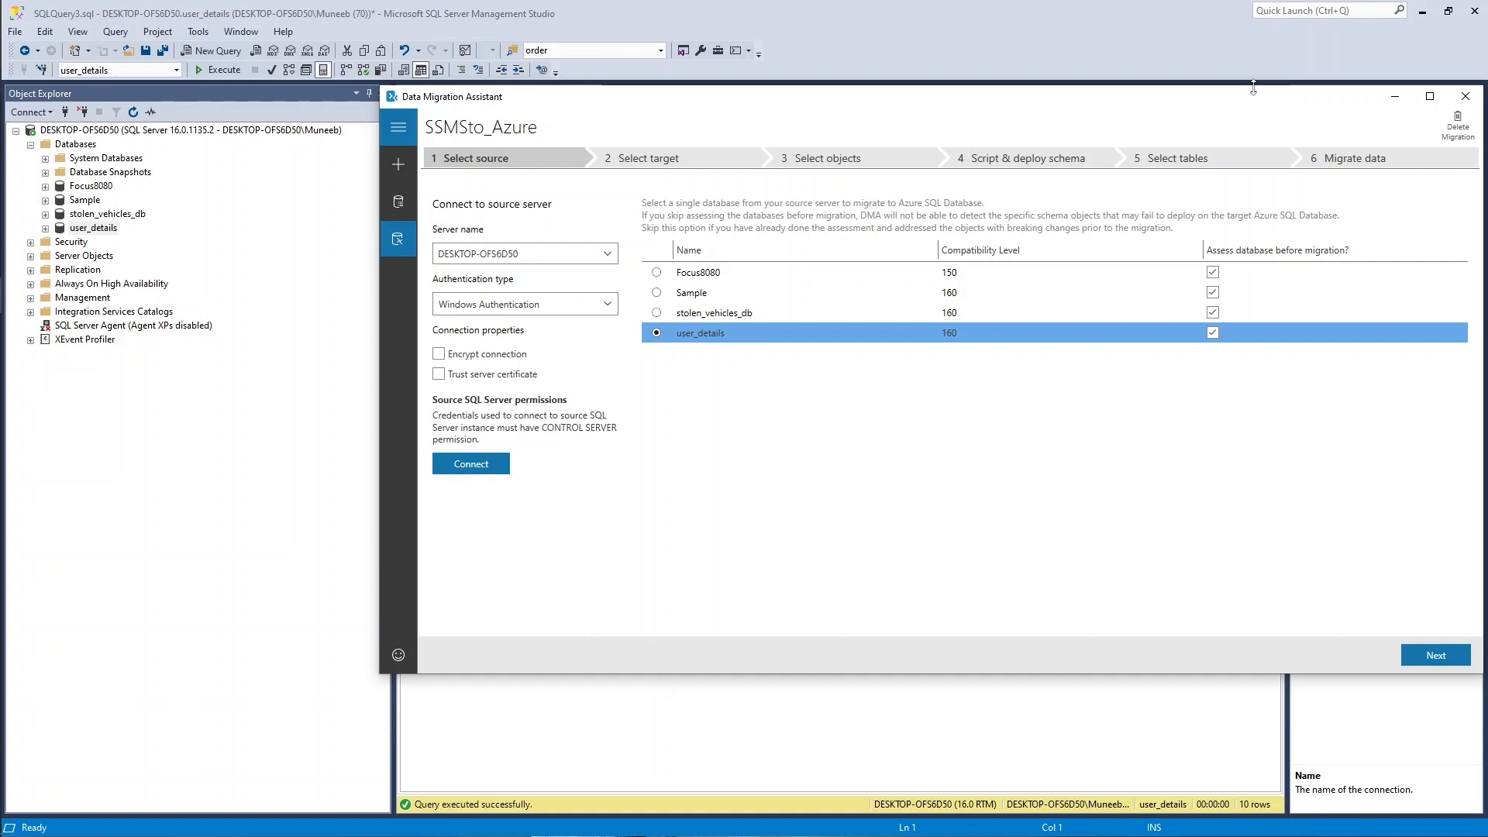
pyautogui.moveTo(1253, 93); pyautogui.dragTo(1044, 78)
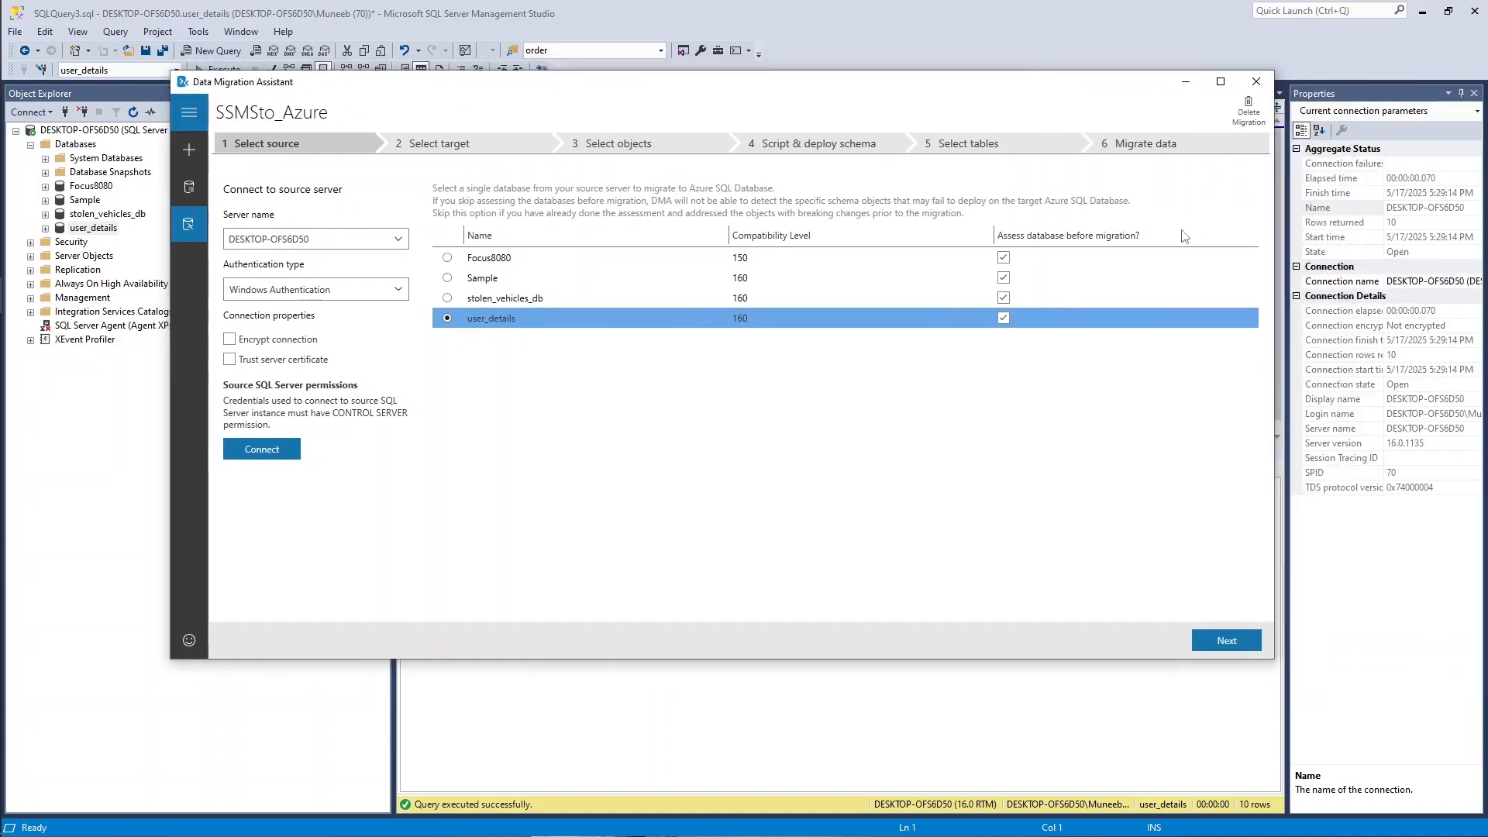
pyautogui.click(1220, 636)
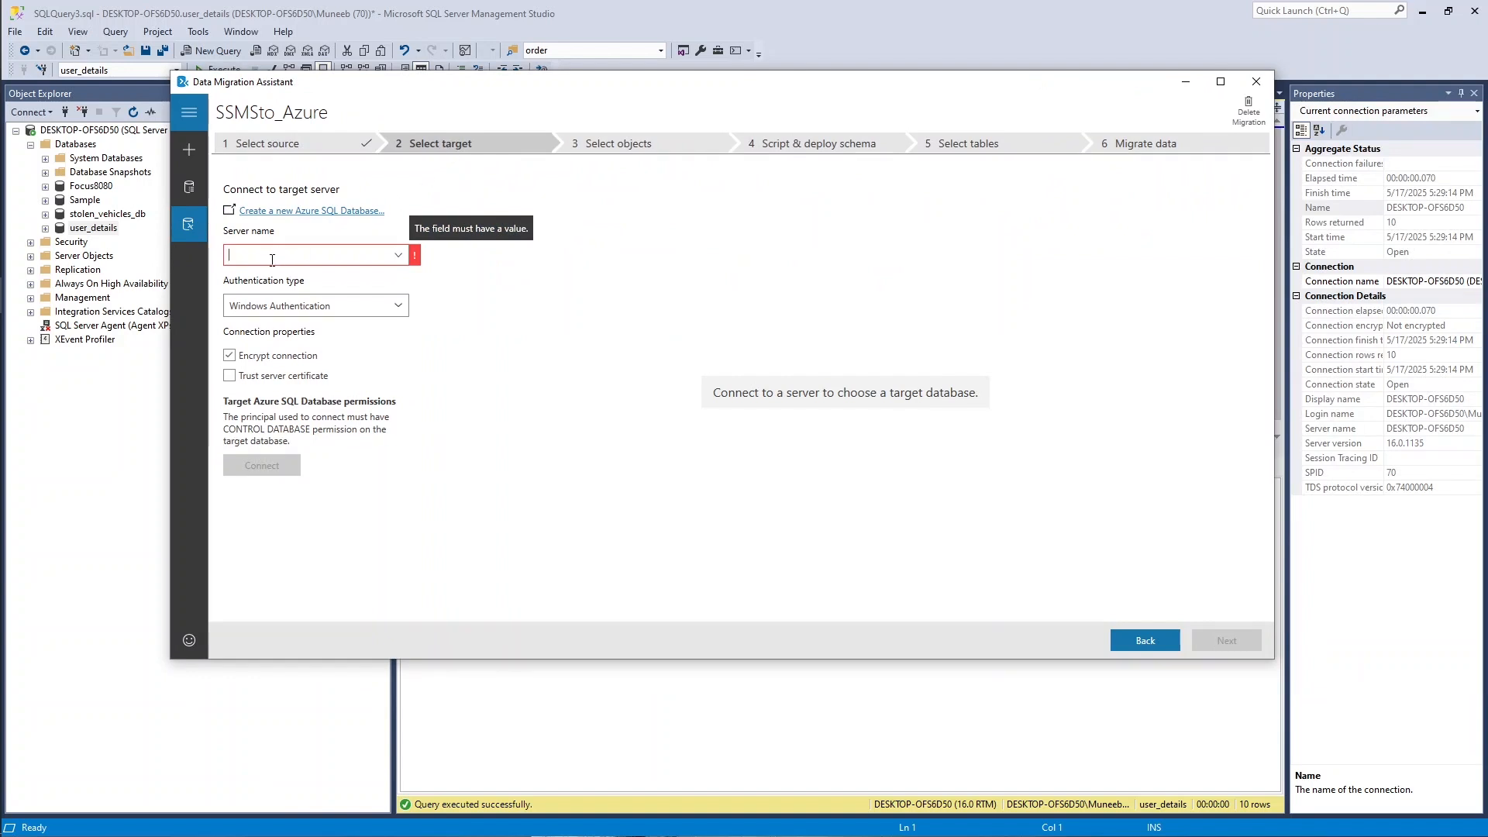
# Switch to the Azure portal, open the deployed sqldemo_db resource and copy its server name.
pyautogui.moveTo(59, 275)
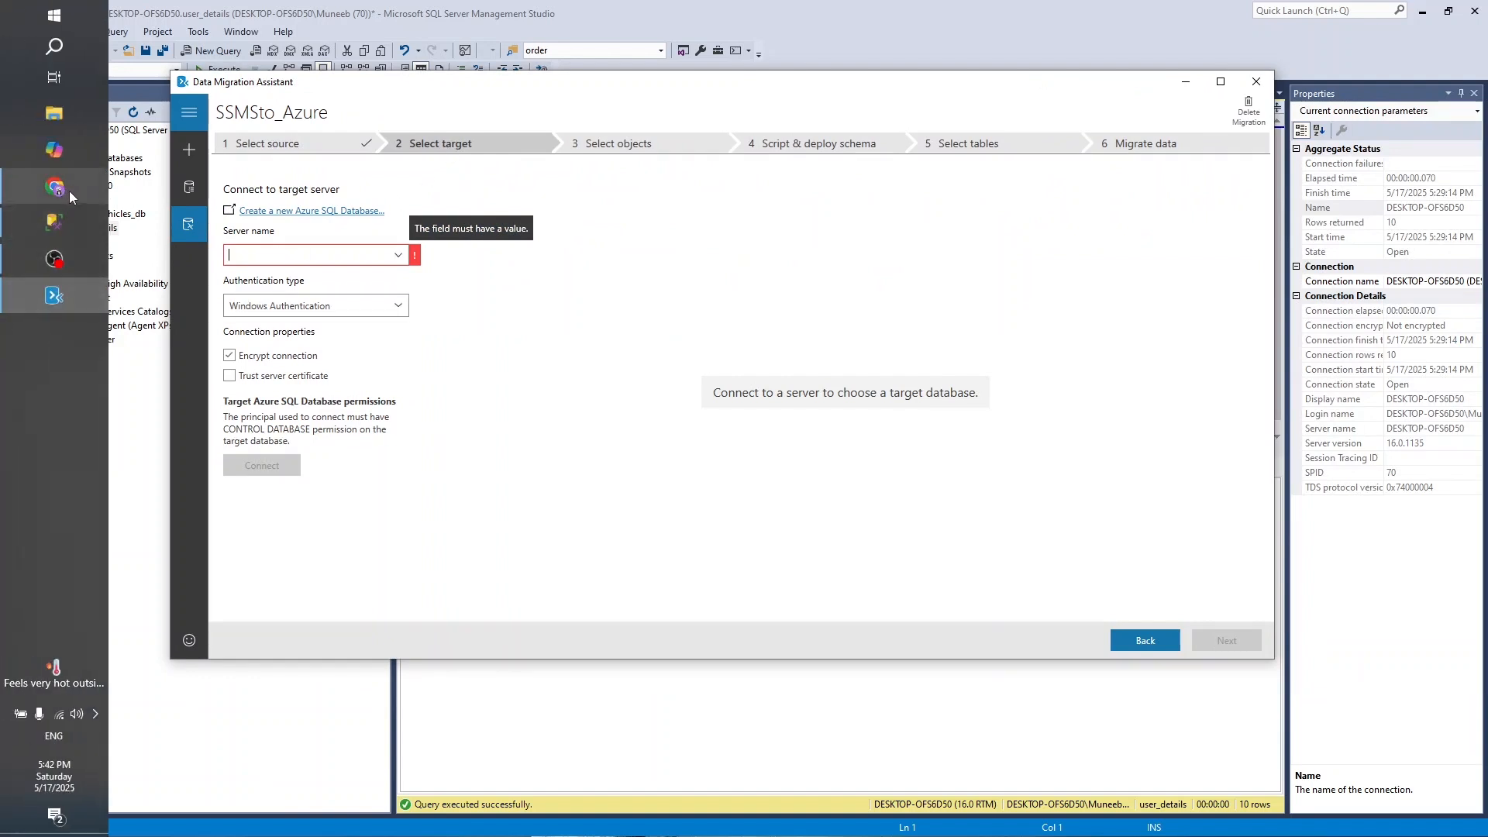
pyautogui.moveTo(68, 188)
pyautogui.click(194, 186)
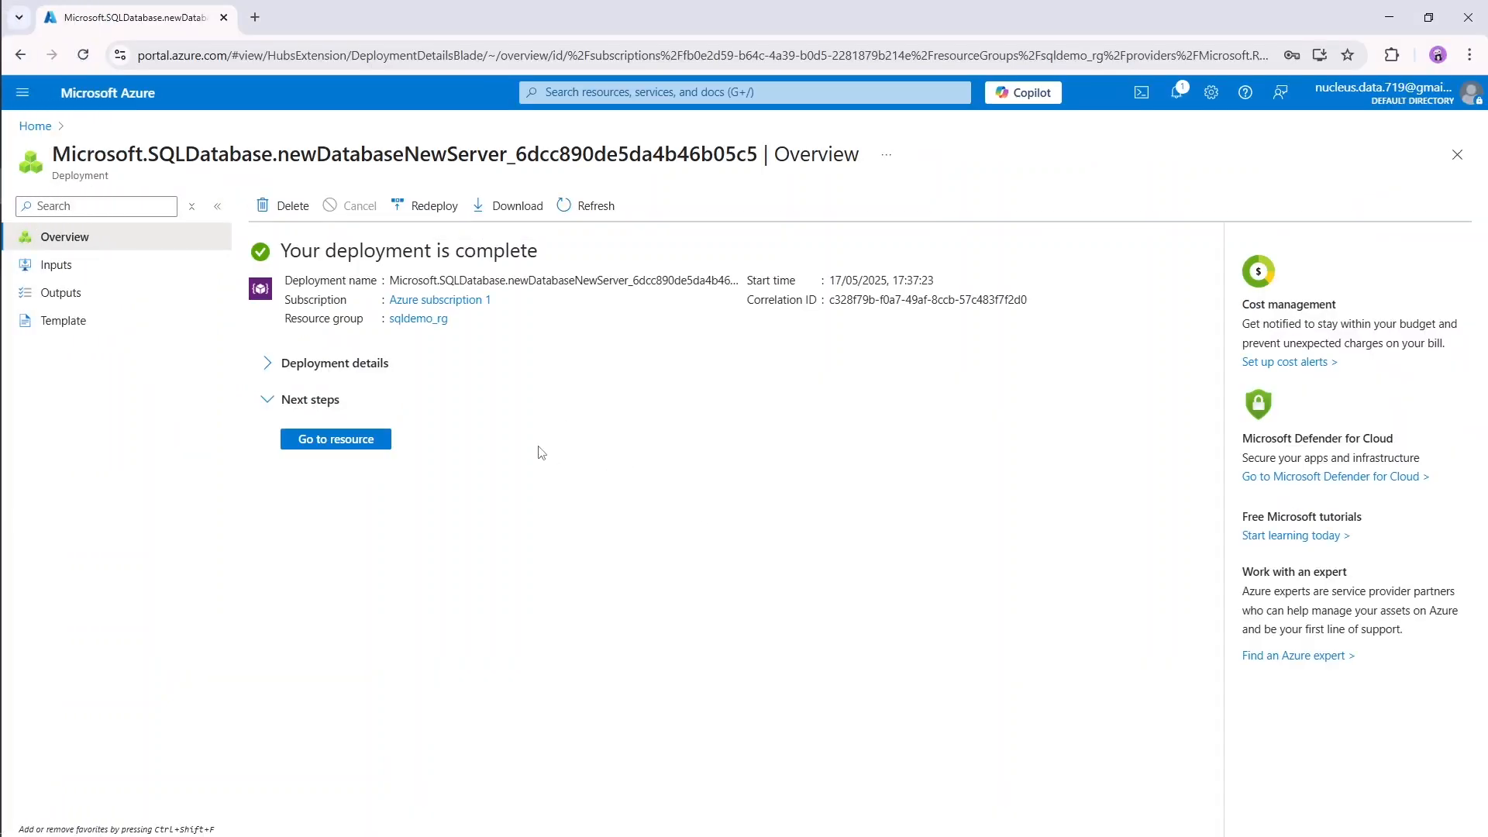
pyautogui.click(355, 442)
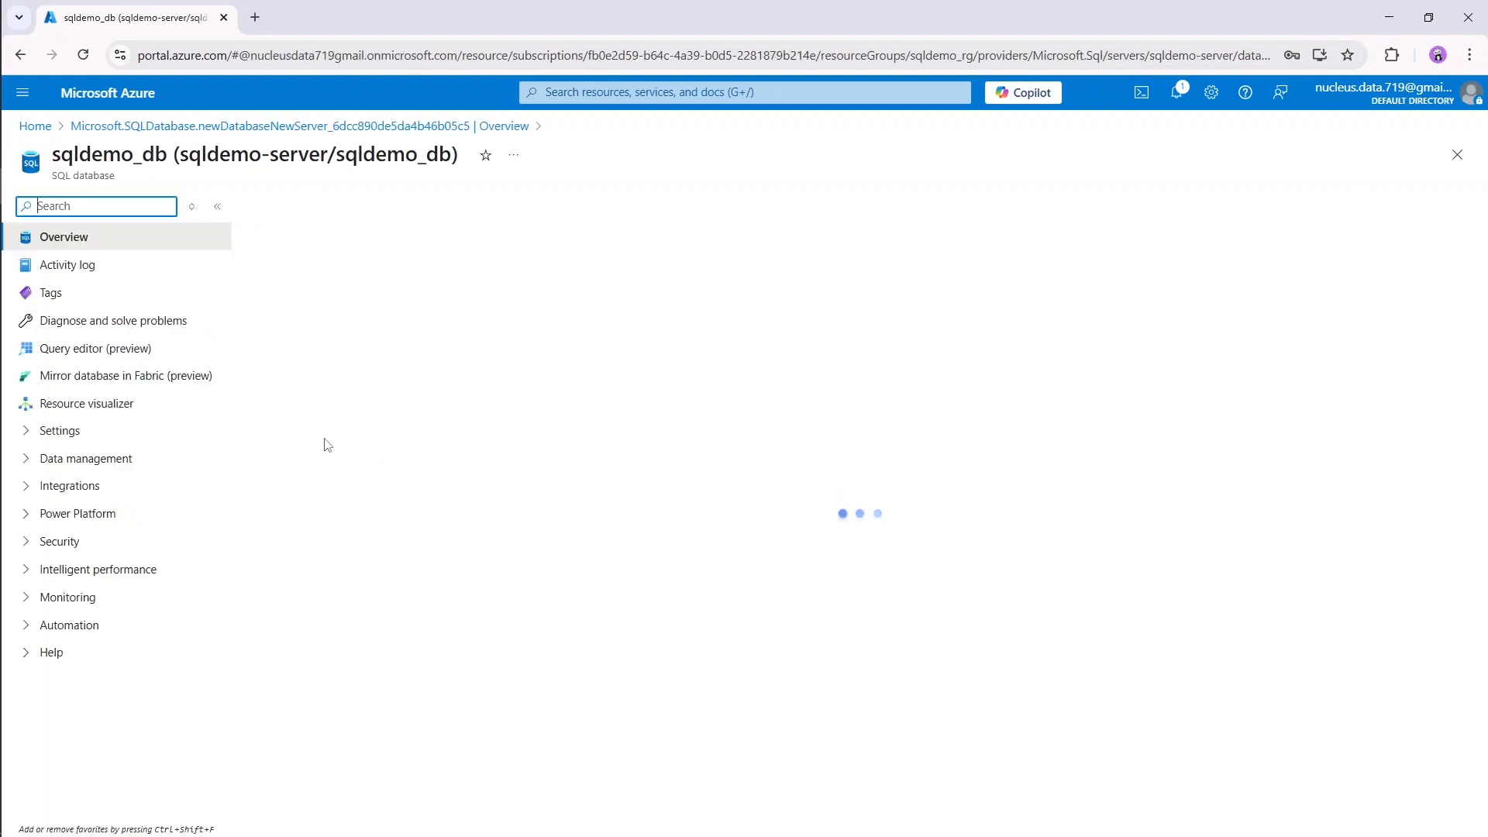
pyautogui.moveTo(3, 403)
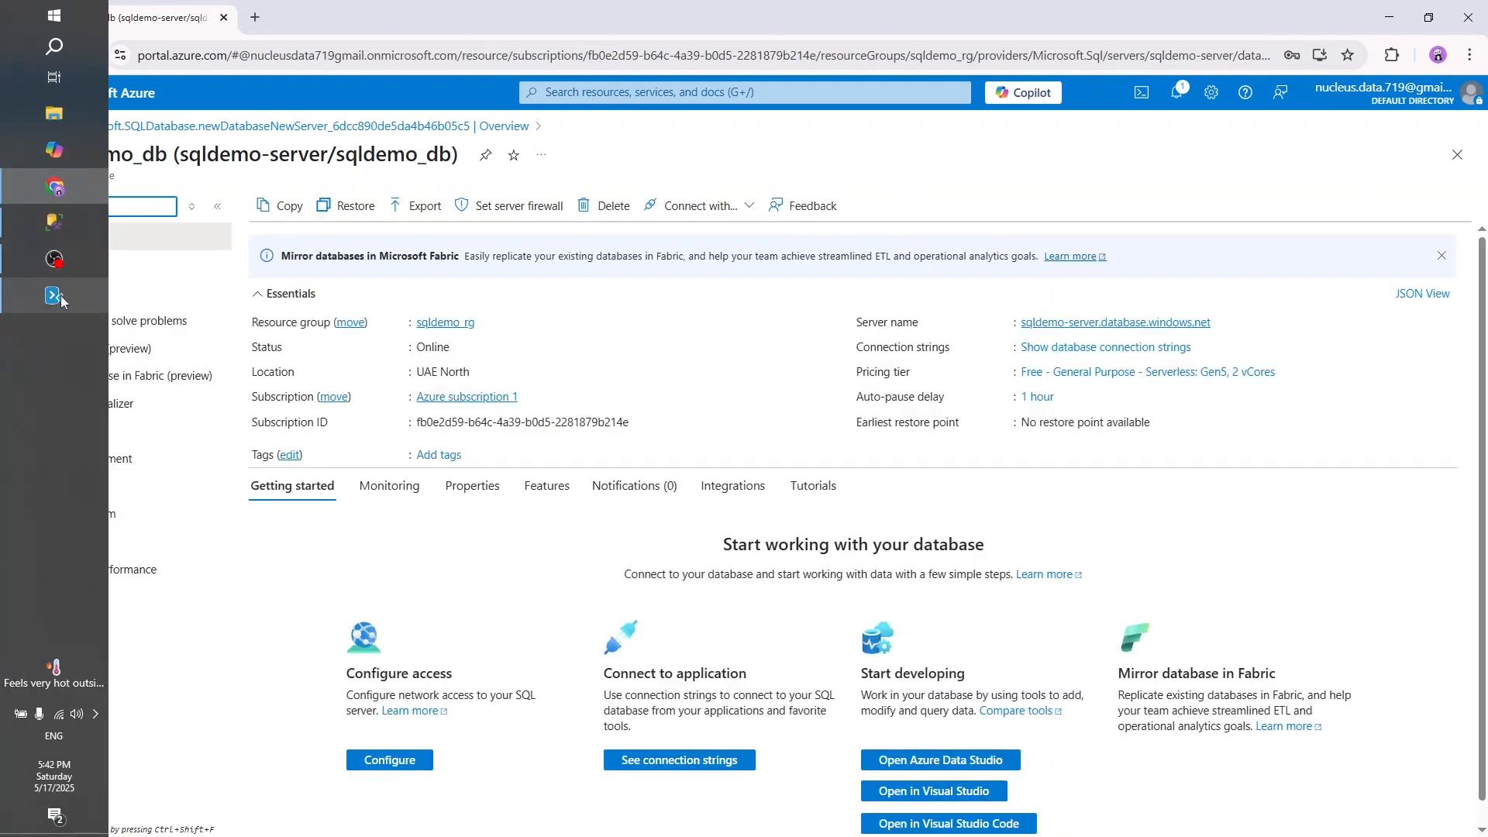
pyautogui.click(60, 301)
pyautogui.moveTo(802, 87); pyautogui.dragTo(916, 482)
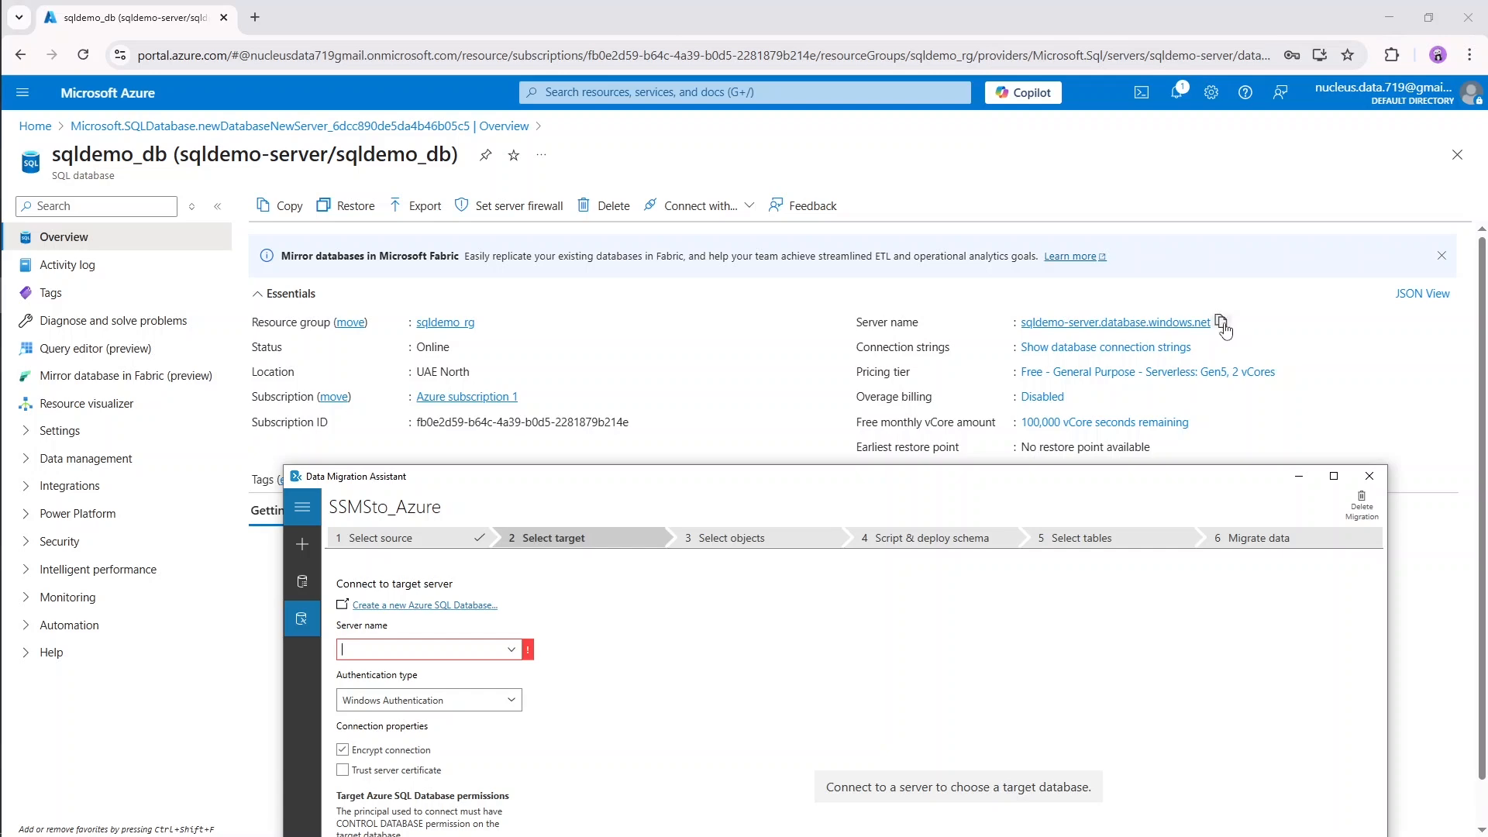
pyautogui.click(1222, 324)
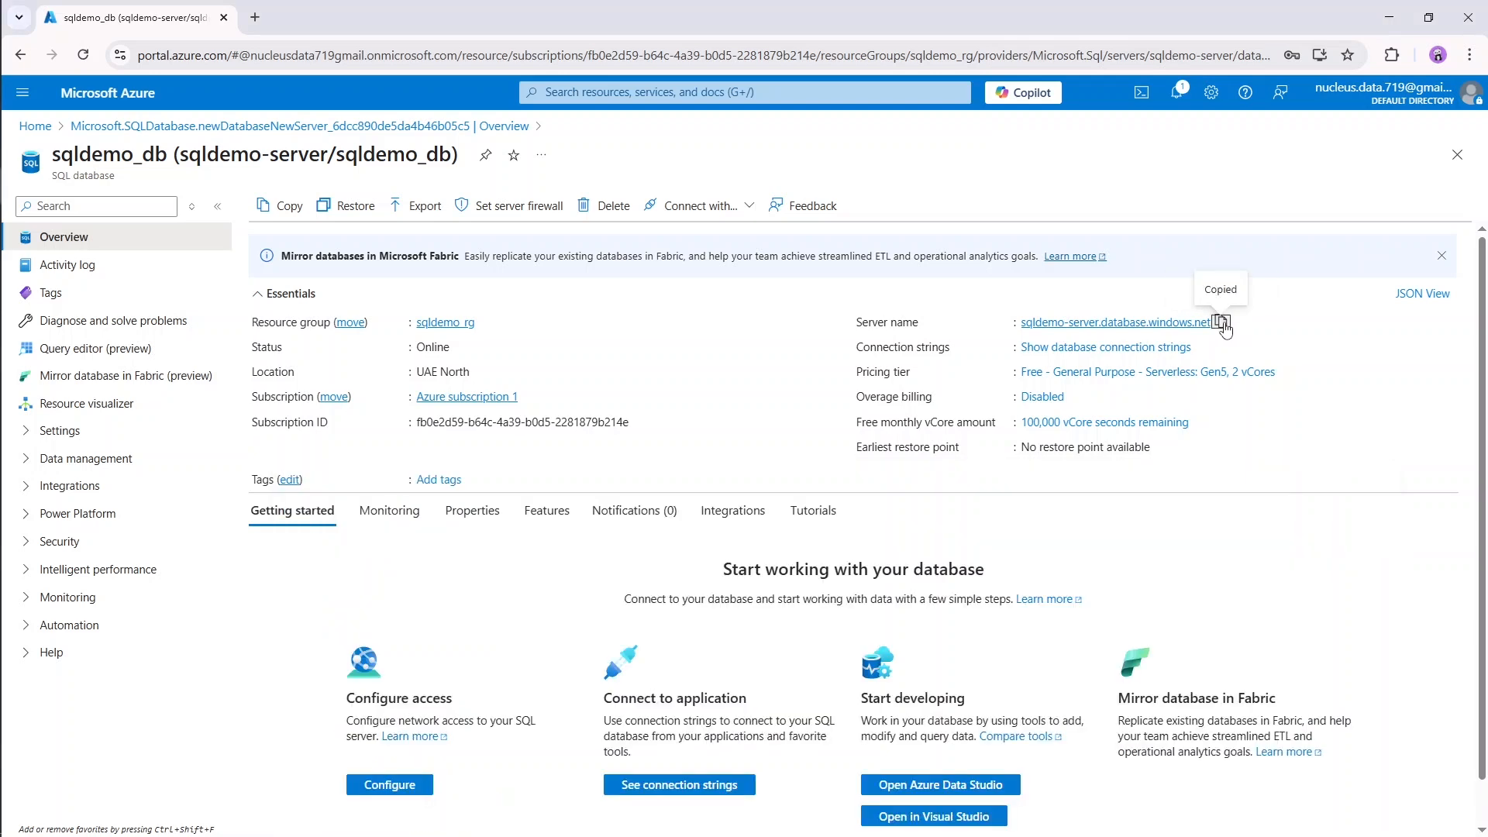
# Switch to Data Migration Assistant and enter sqldemo-server.database.windows.net as the target server name.
pyautogui.click(39, 304)
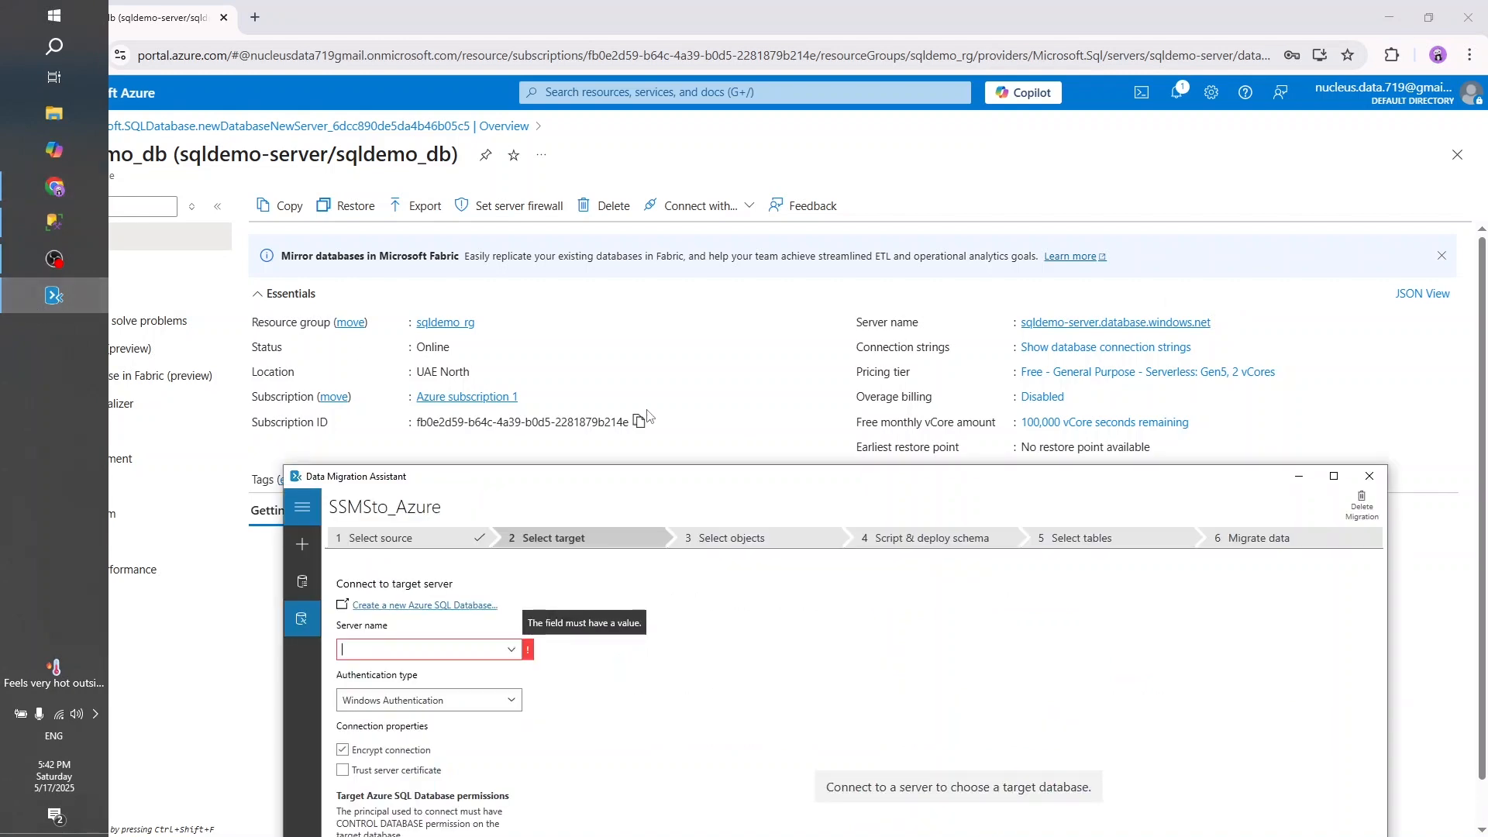
pyautogui.moveTo(700, 482); pyautogui.dragTo(725, 140)
pyautogui.click(426, 308)
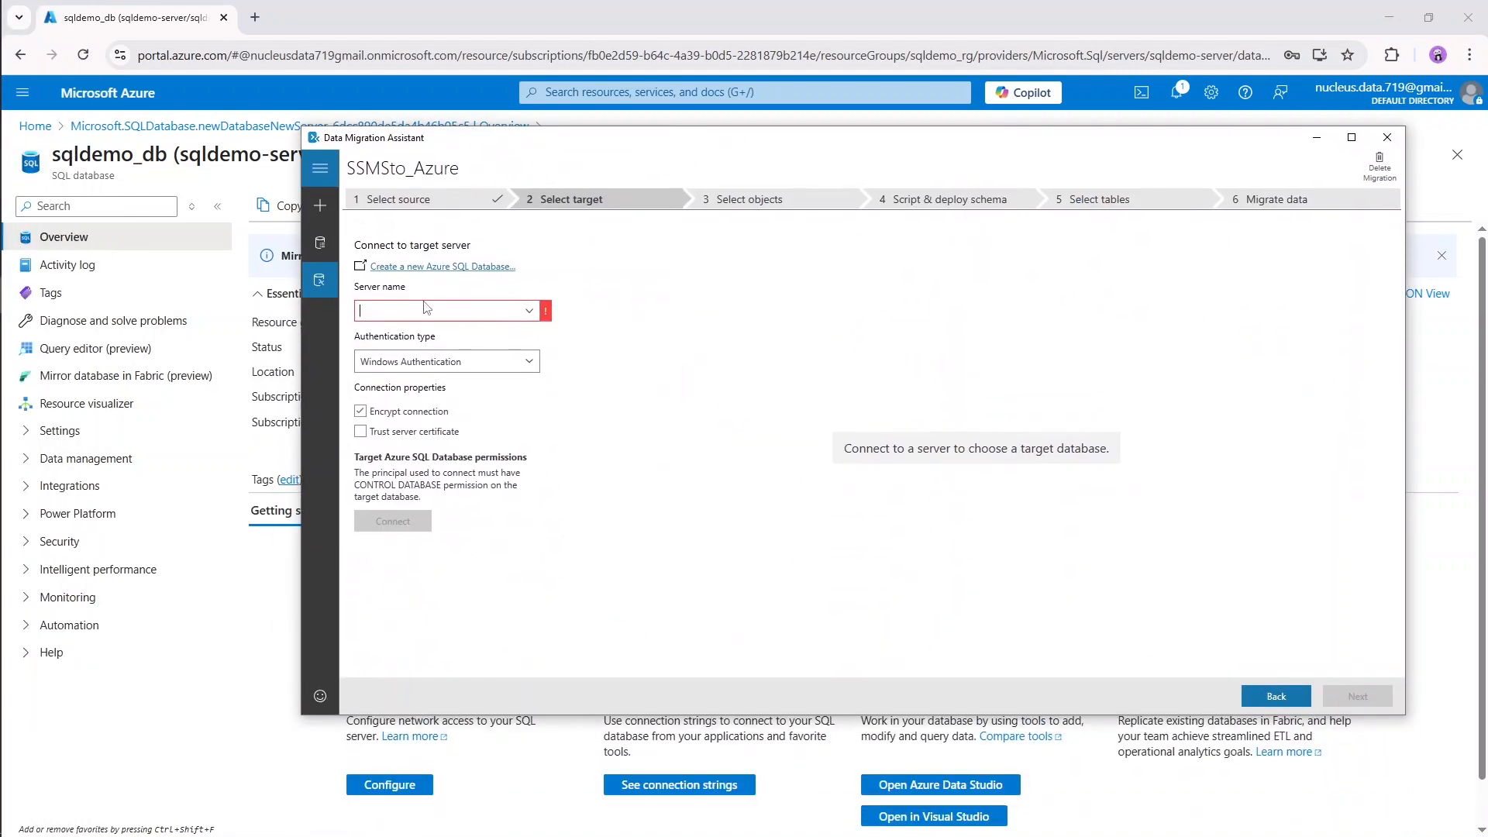
pyautogui.hotkey('ctrl', 'v')
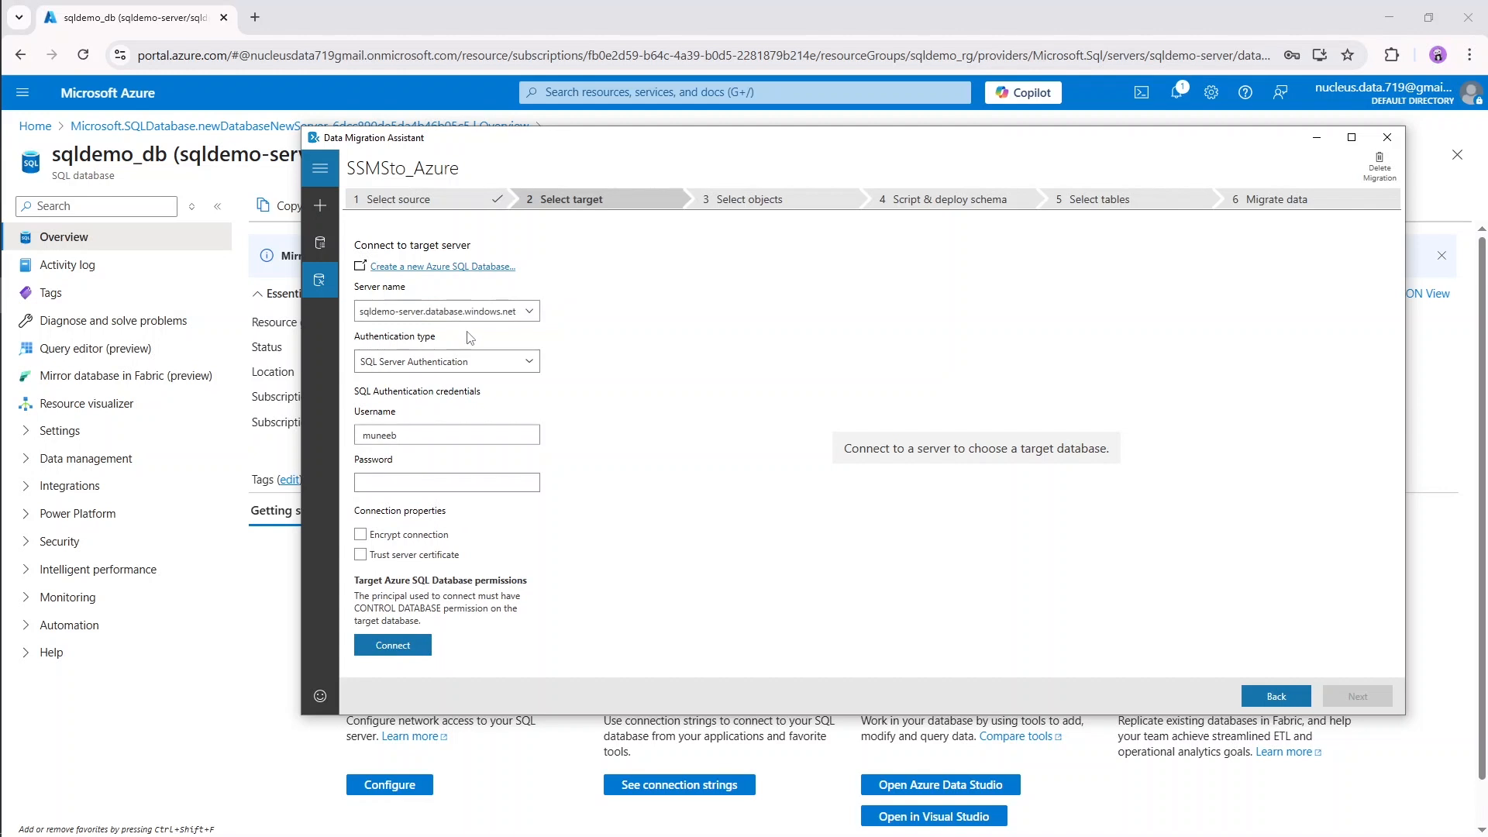
# Connect to the target server with SQL Server Authentication and the account password, choose sqldemo_db as target database, and continue to object selection.
pyautogui.click(500, 362)
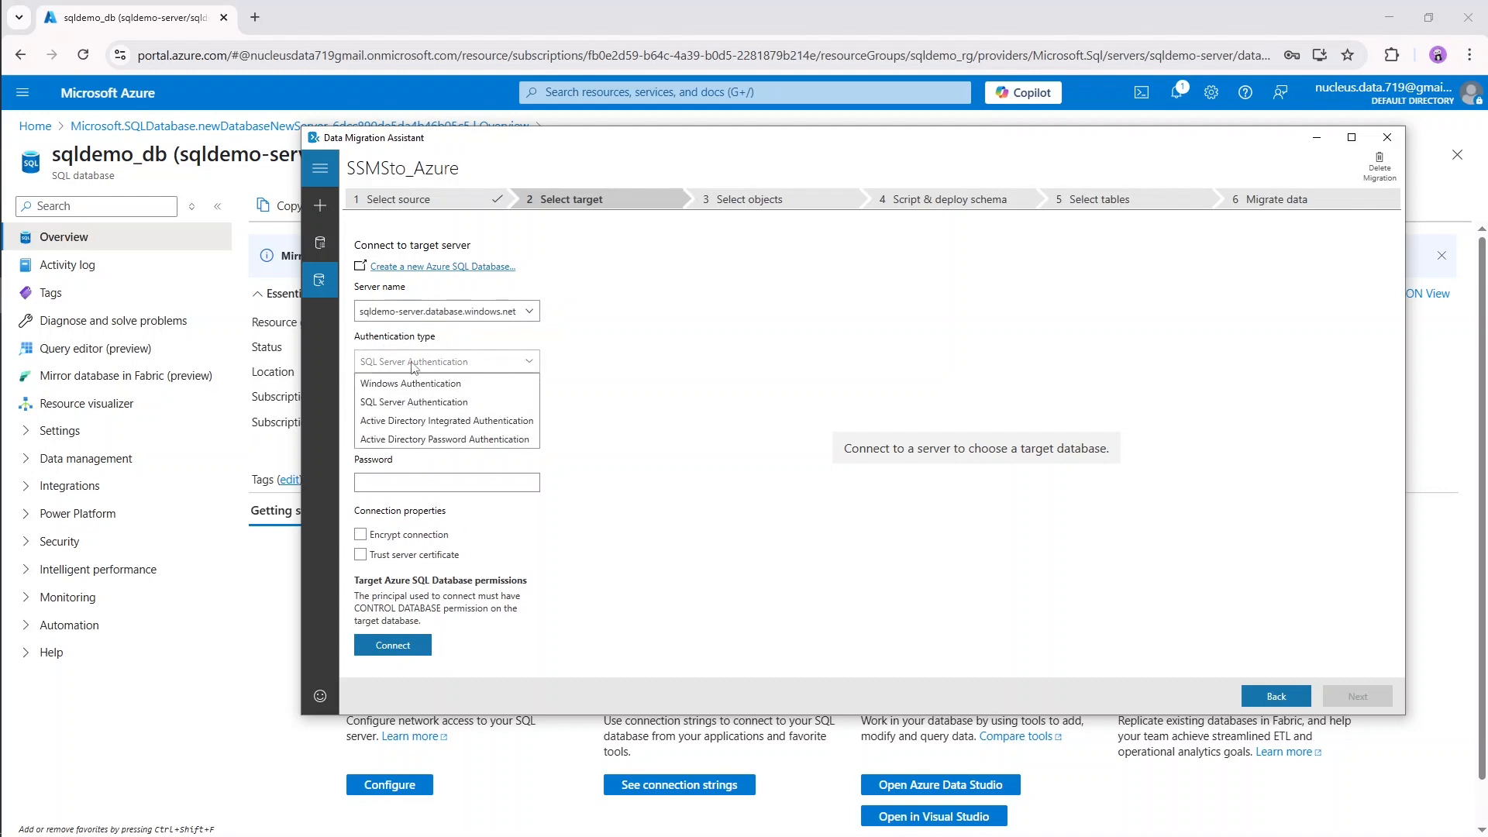
pyautogui.click(498, 374)
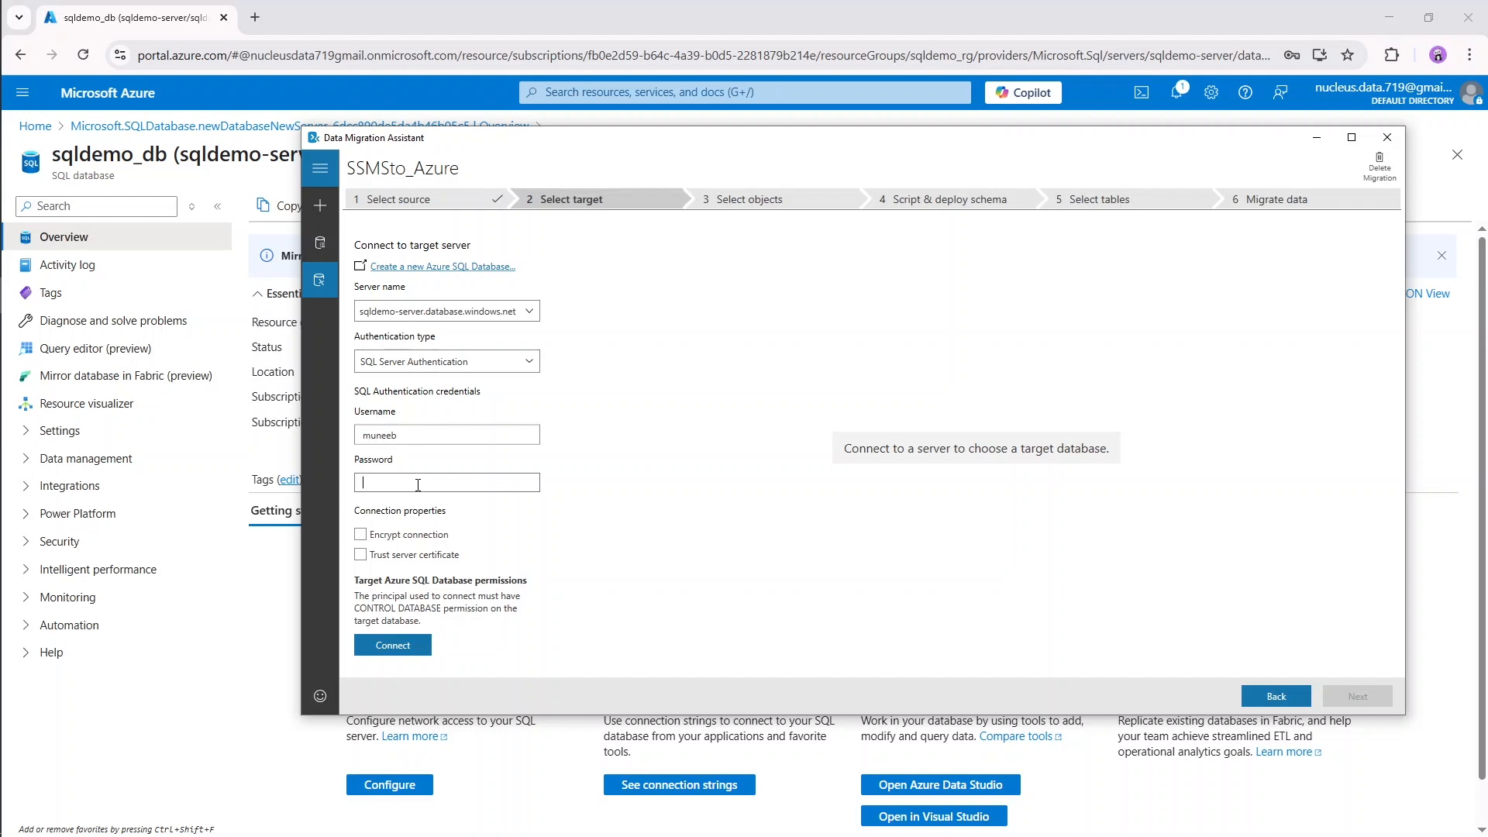
pyautogui.write('●●●●●')
pyautogui.click(406, 649)
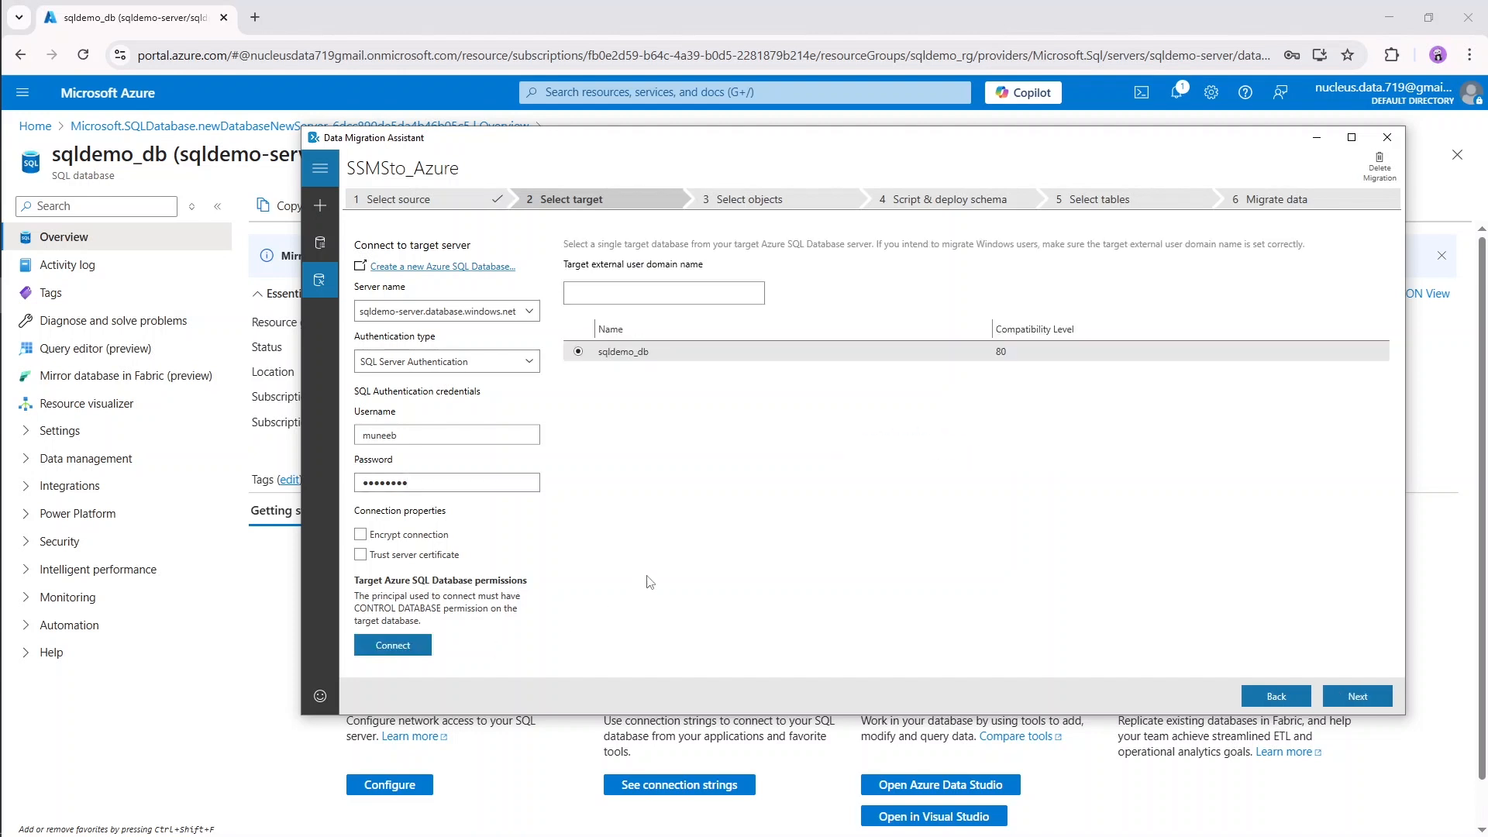
pyautogui.click(630, 358)
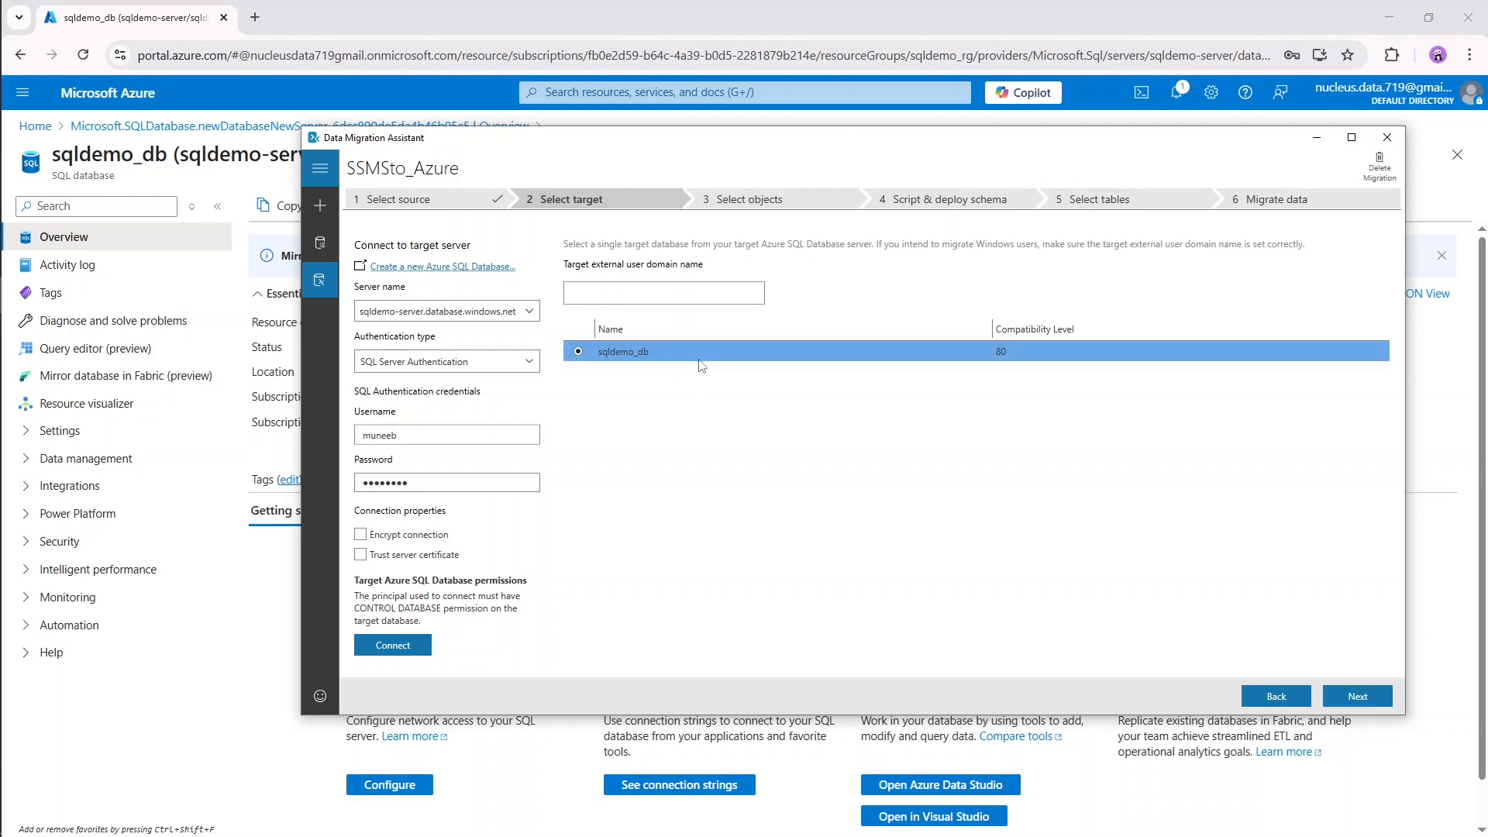
pyautogui.click(1361, 697)
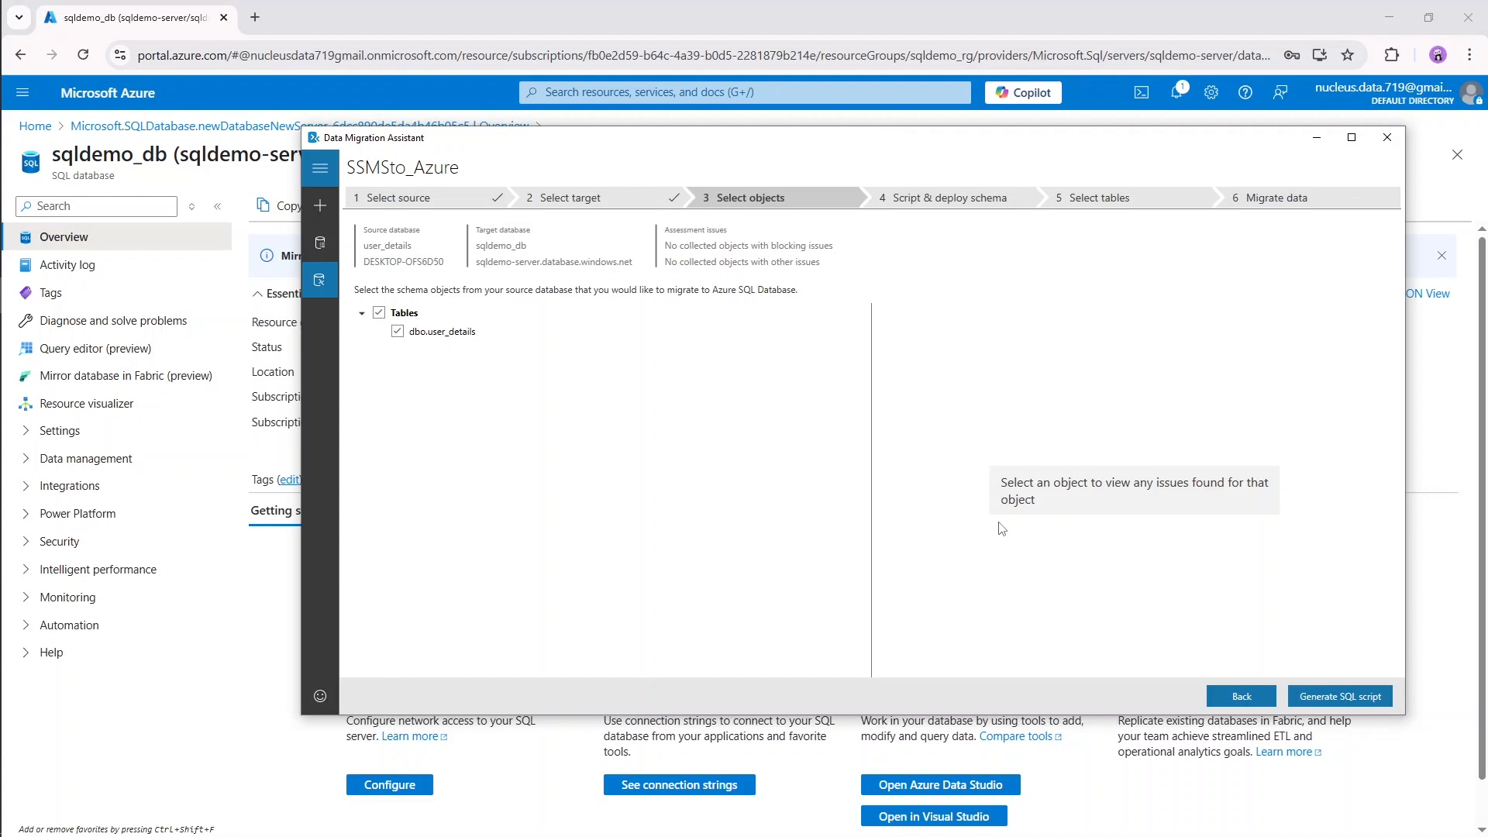
# Review the assessment of the dbo.user_details table, generate its SQL script and deploy the schema to the target database.
pyautogui.click(470, 333)
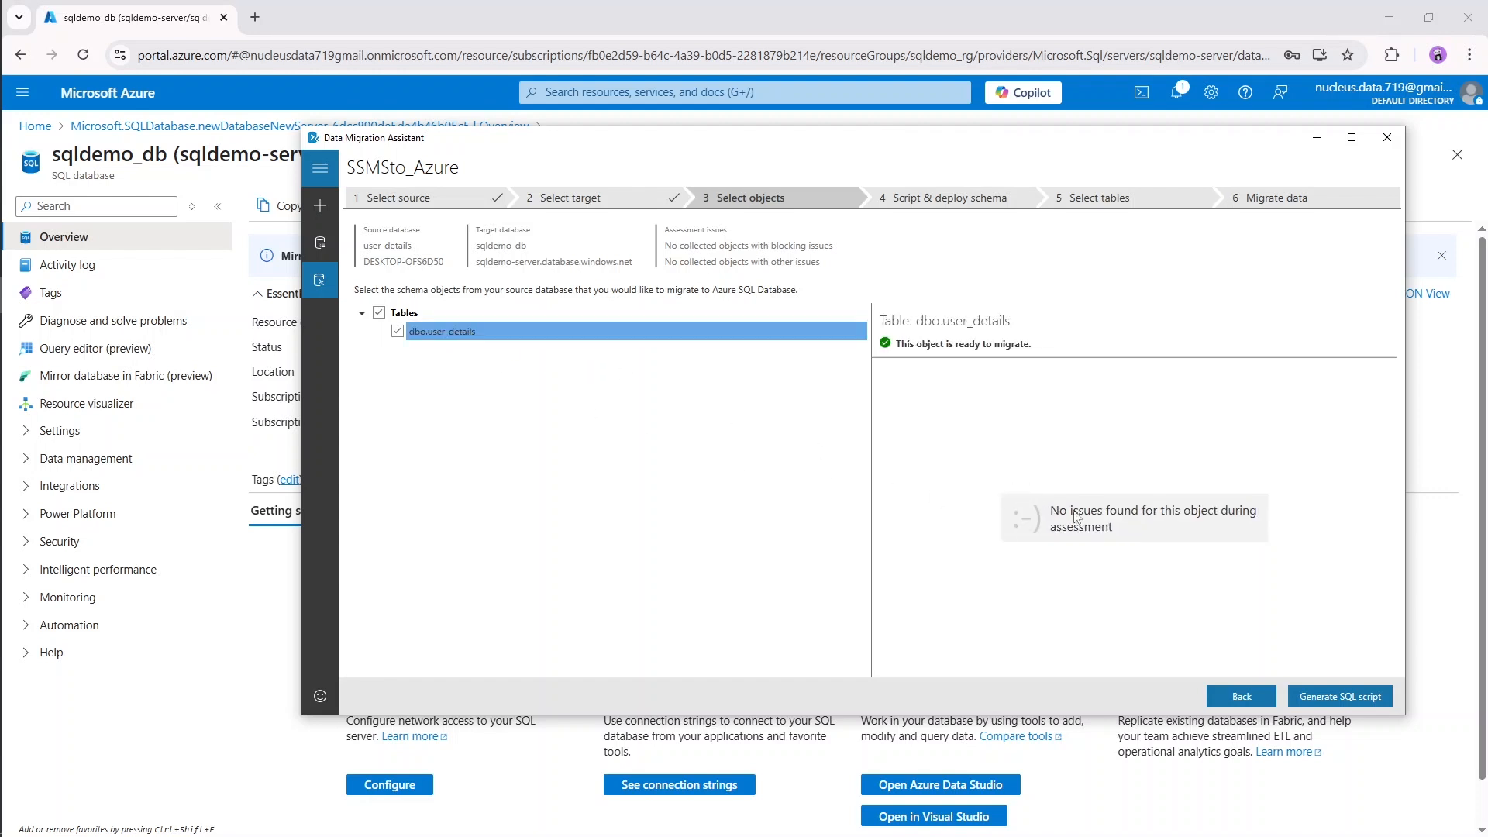
pyautogui.click(1343, 696)
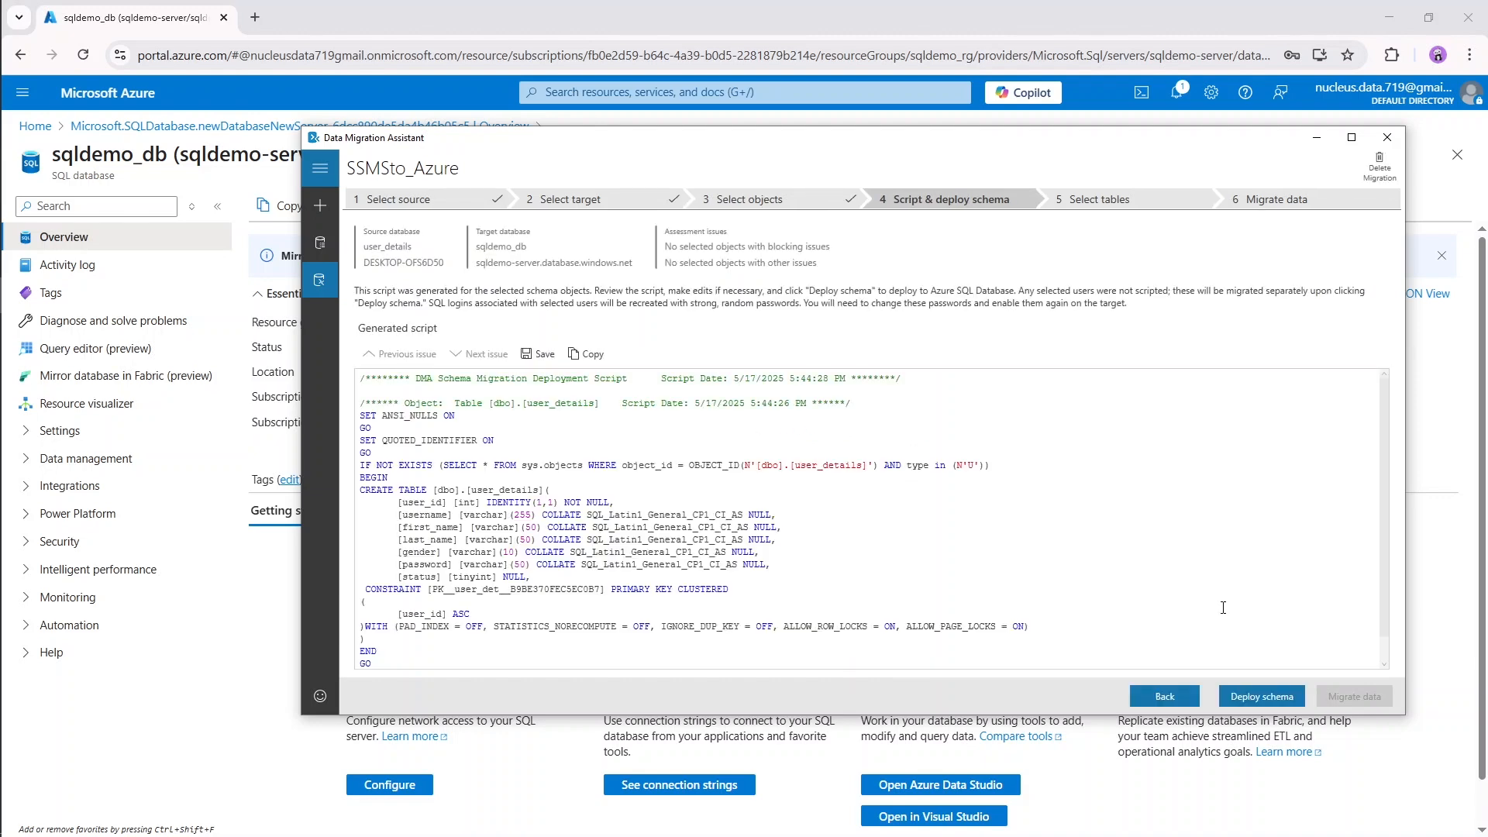
pyautogui.click(1262, 696)
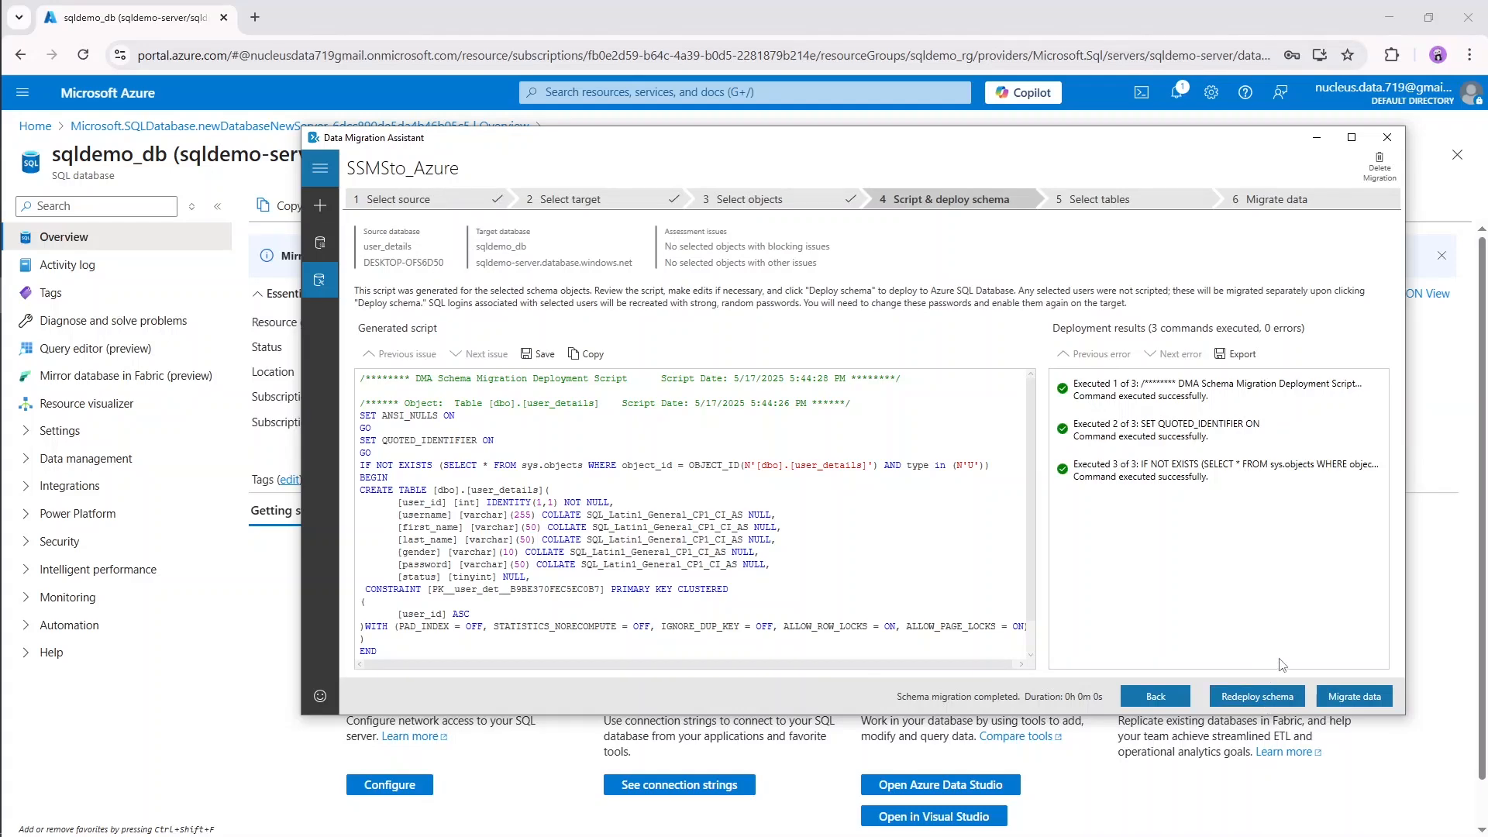
# Continue to table selection and run the data migration for the [dbo].[user_details] table.
pyautogui.click(1355, 697)
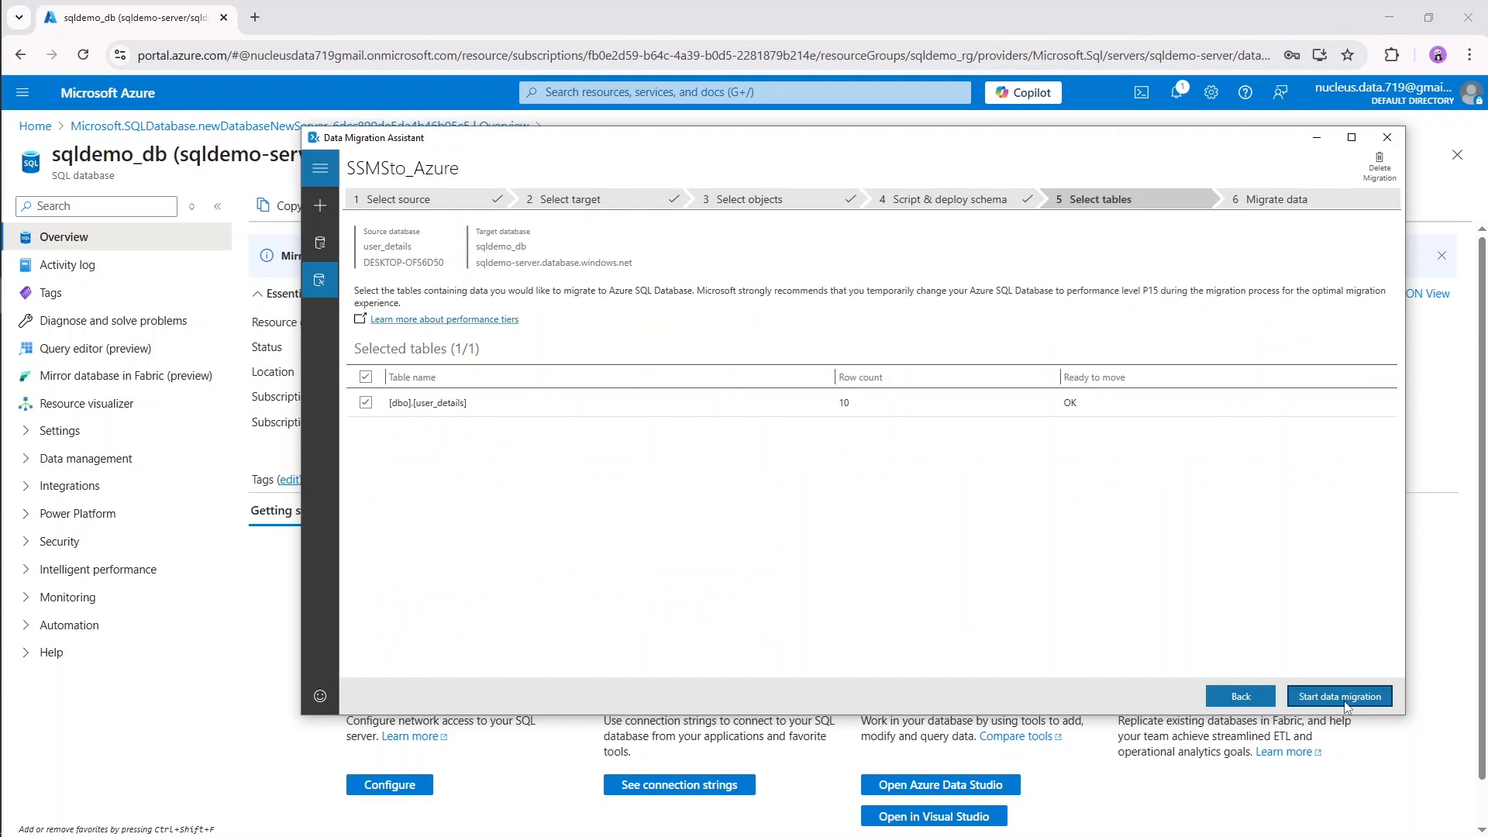
pyautogui.click(1345, 700)
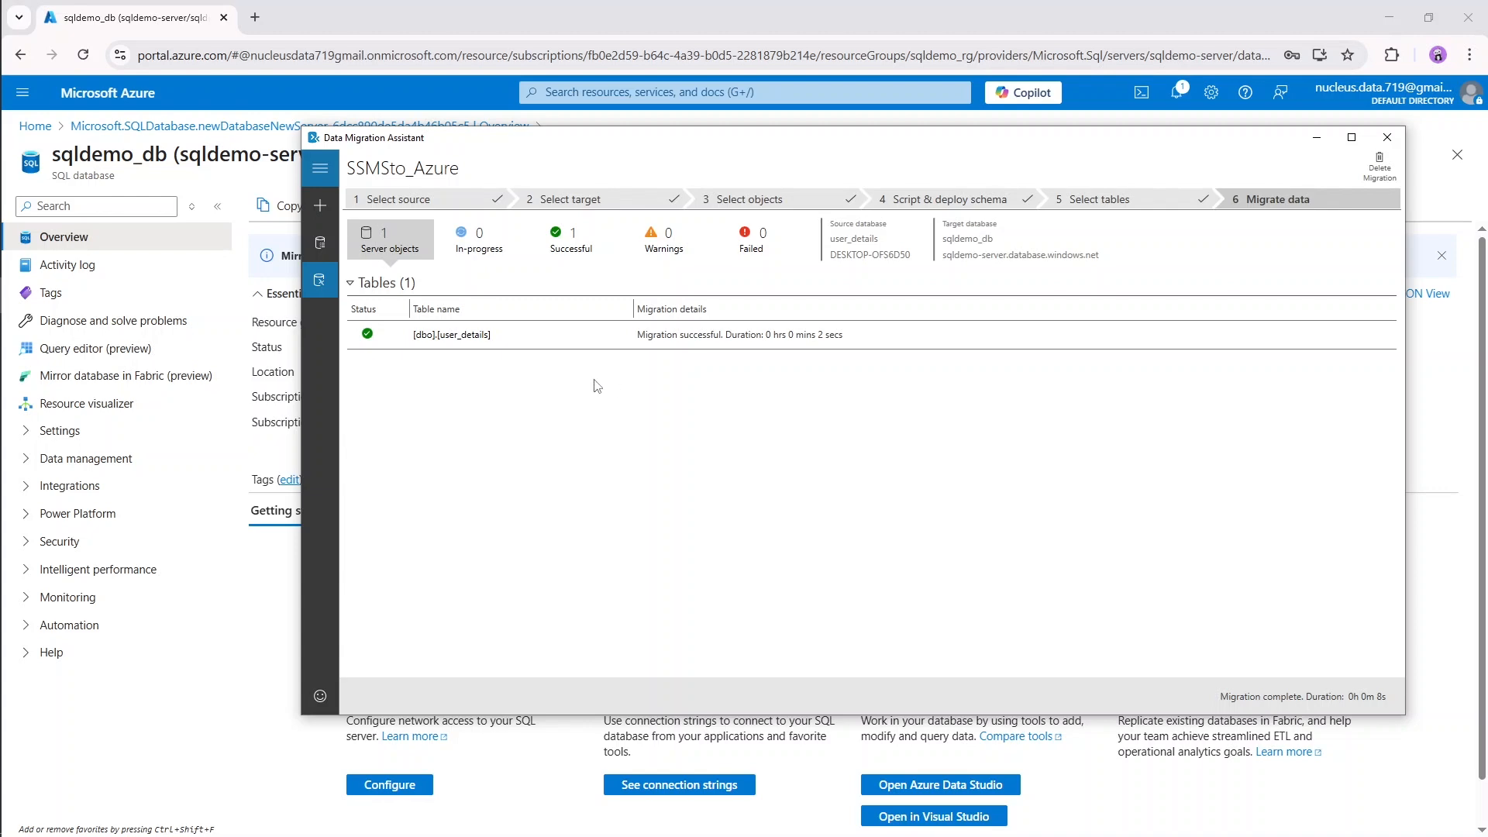
pyautogui.click(621, 337)
# Return to the Azure portal, open the query editor for sqldemo_db and log in with the SQL server account password.
pyautogui.click(1316, 139)
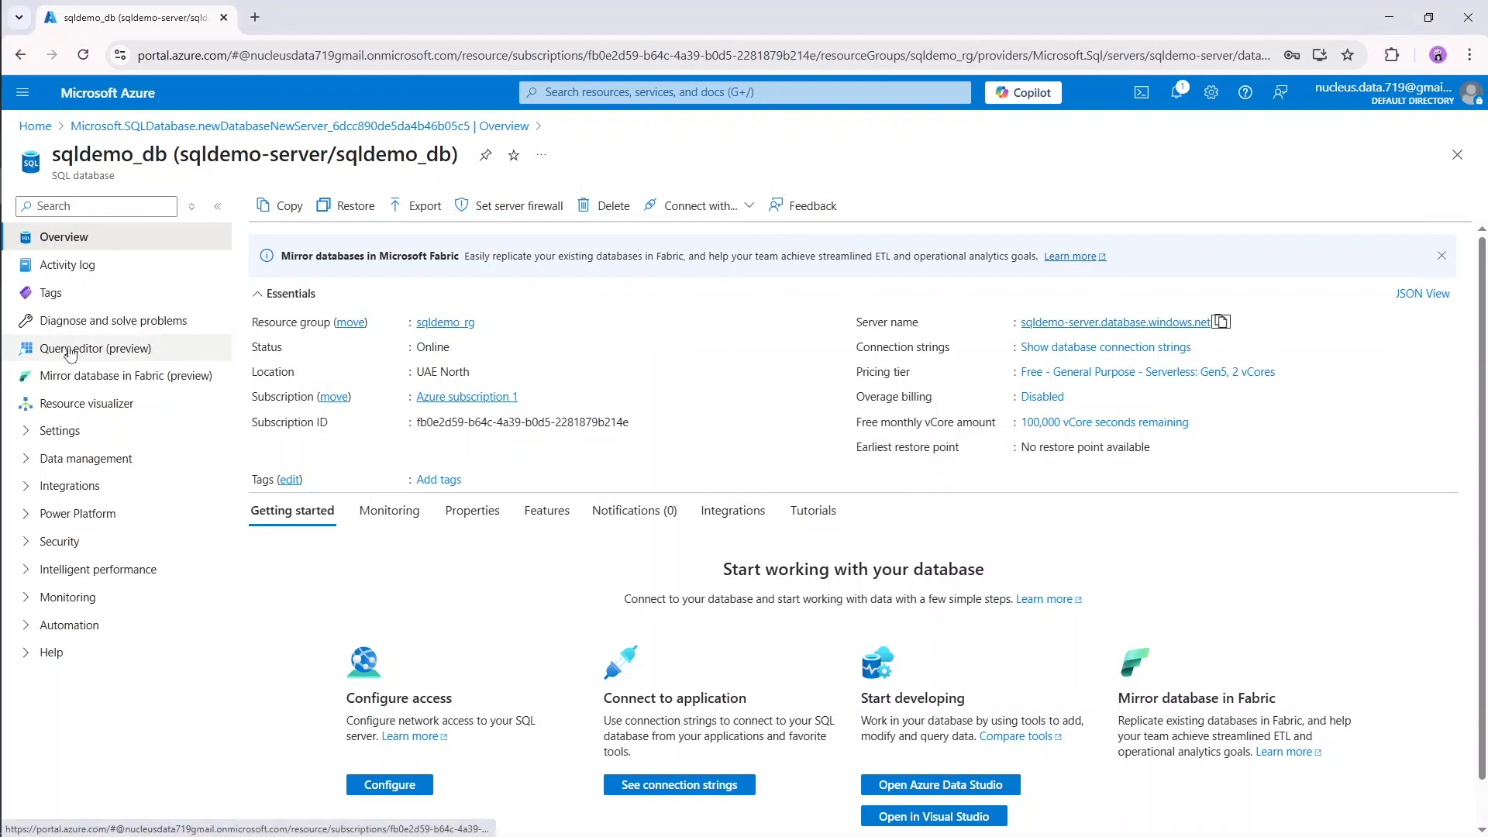
pyautogui.moveTo(345, 159); pyautogui.dragTo(467, 172)
pyautogui.click(467, 172)
pyautogui.click(97, 353)
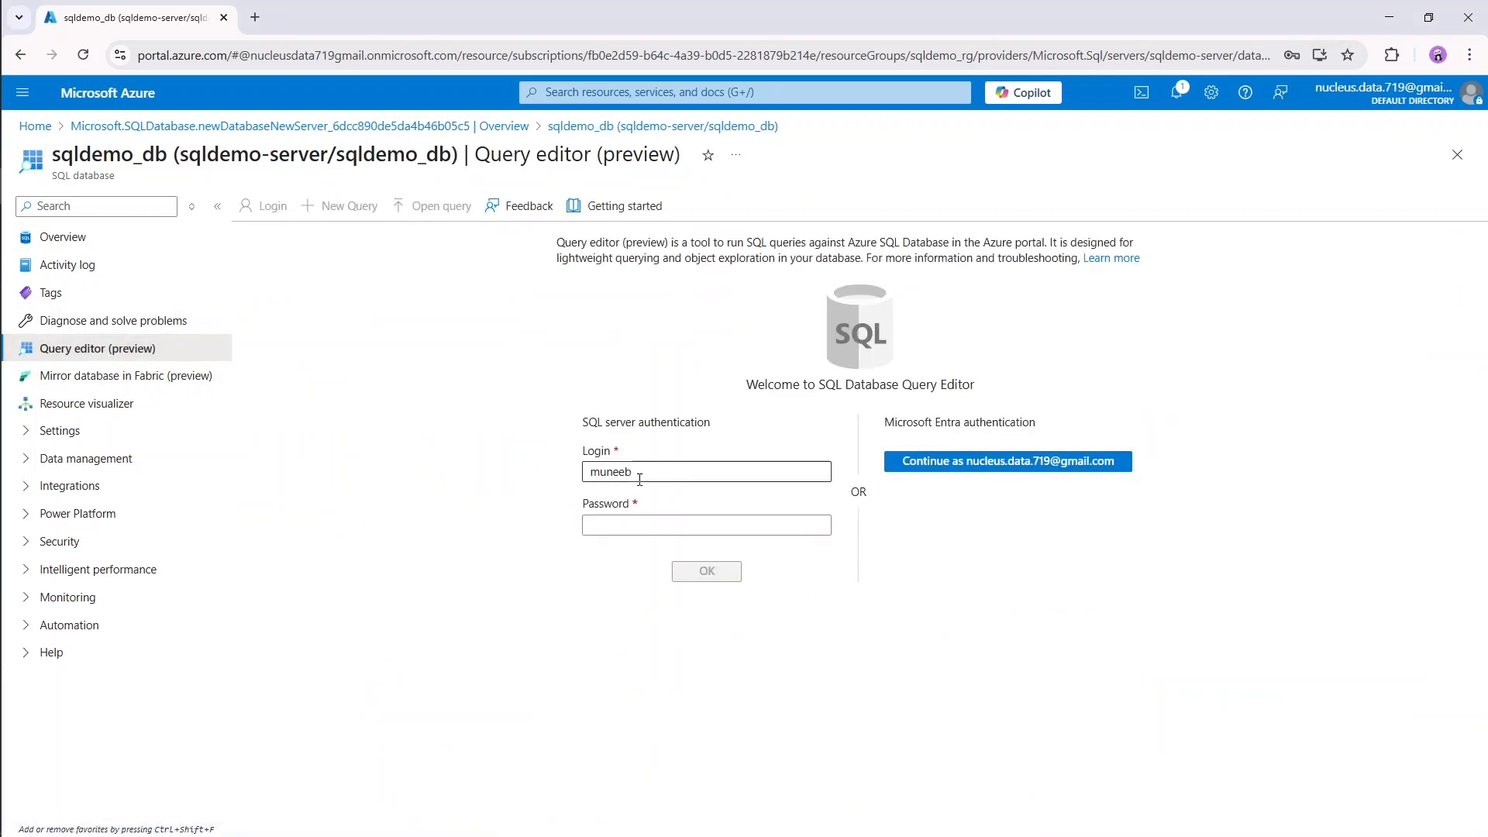
pyautogui.click(640, 521)
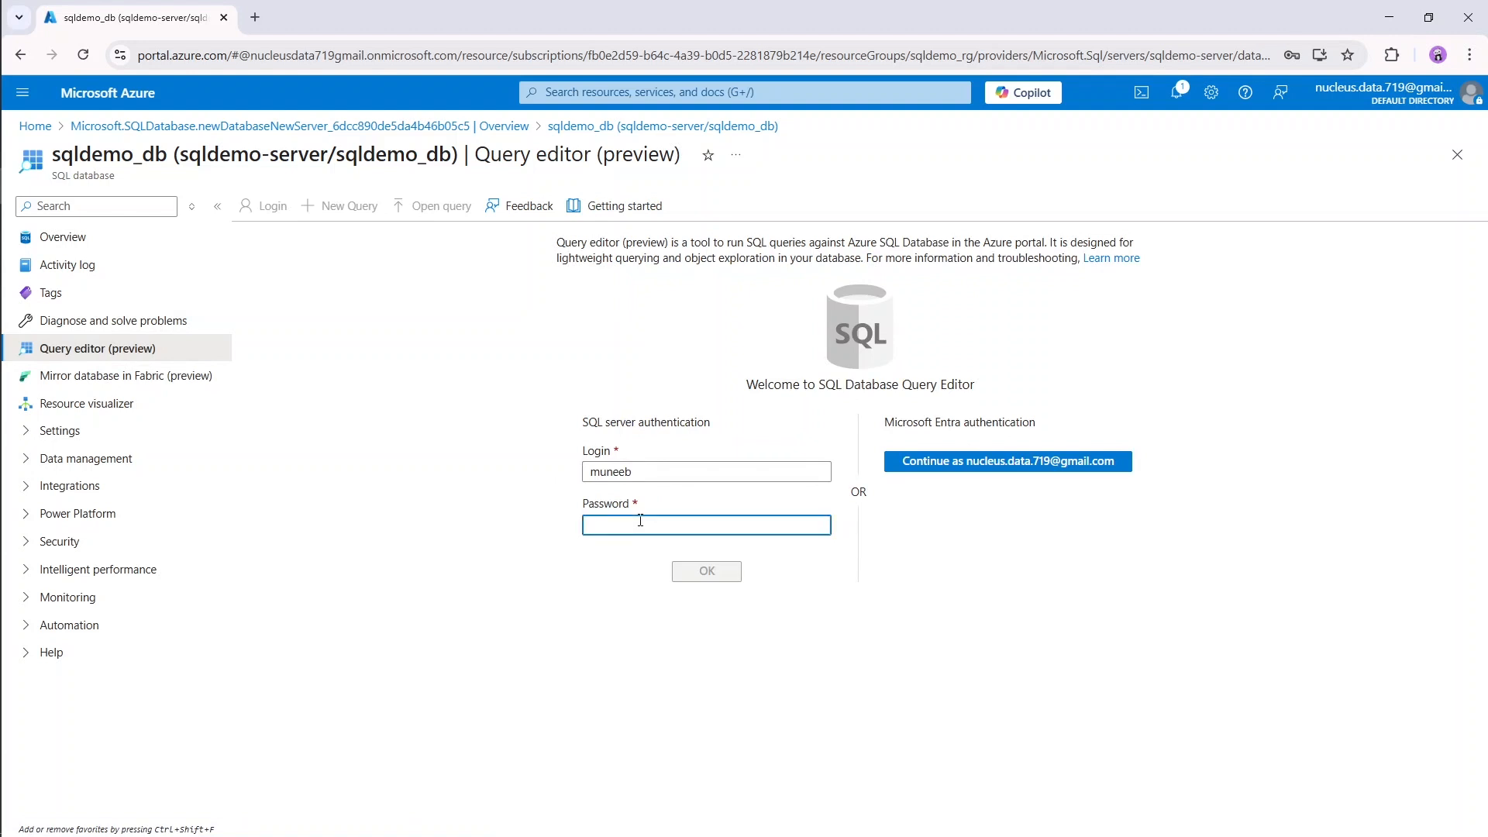
pyautogui.write('••••••••')
pyautogui.click(710, 573)
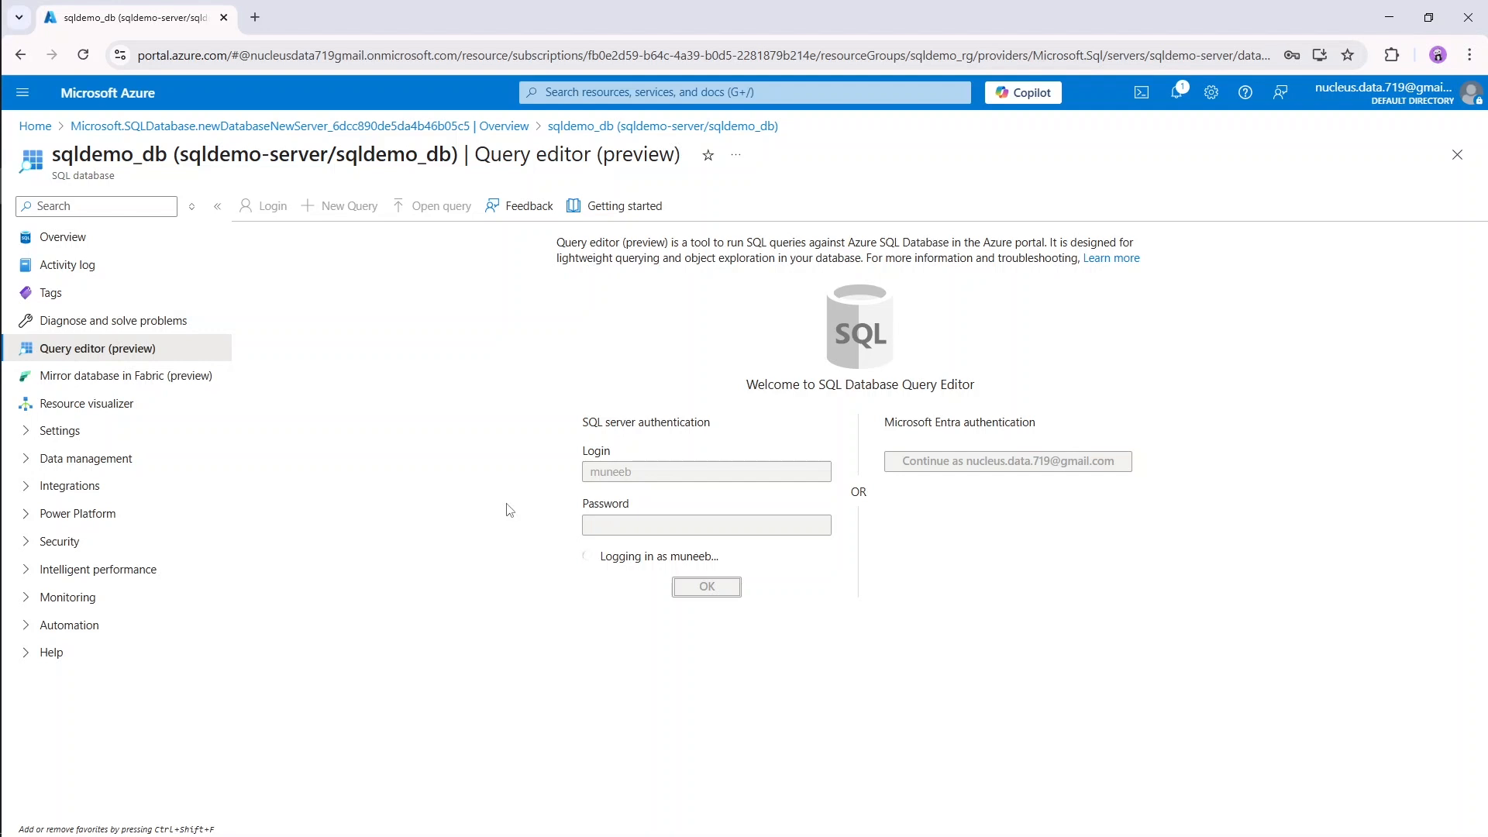
# Query the top 1000 rows of the dbo.user_details table and look through the migrated records.
pyautogui.click(259, 407)
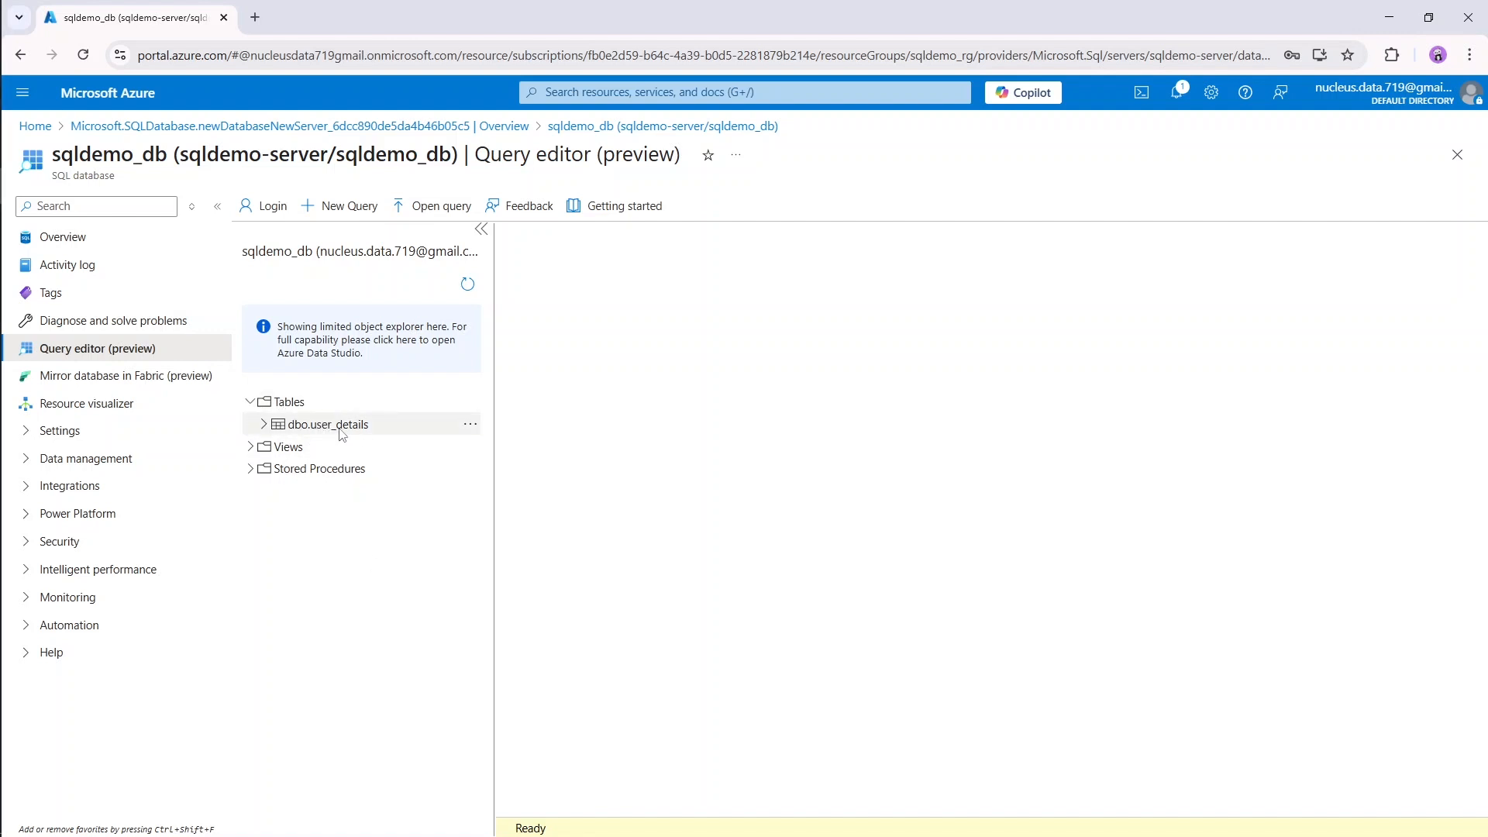
pyautogui.click(468, 425)
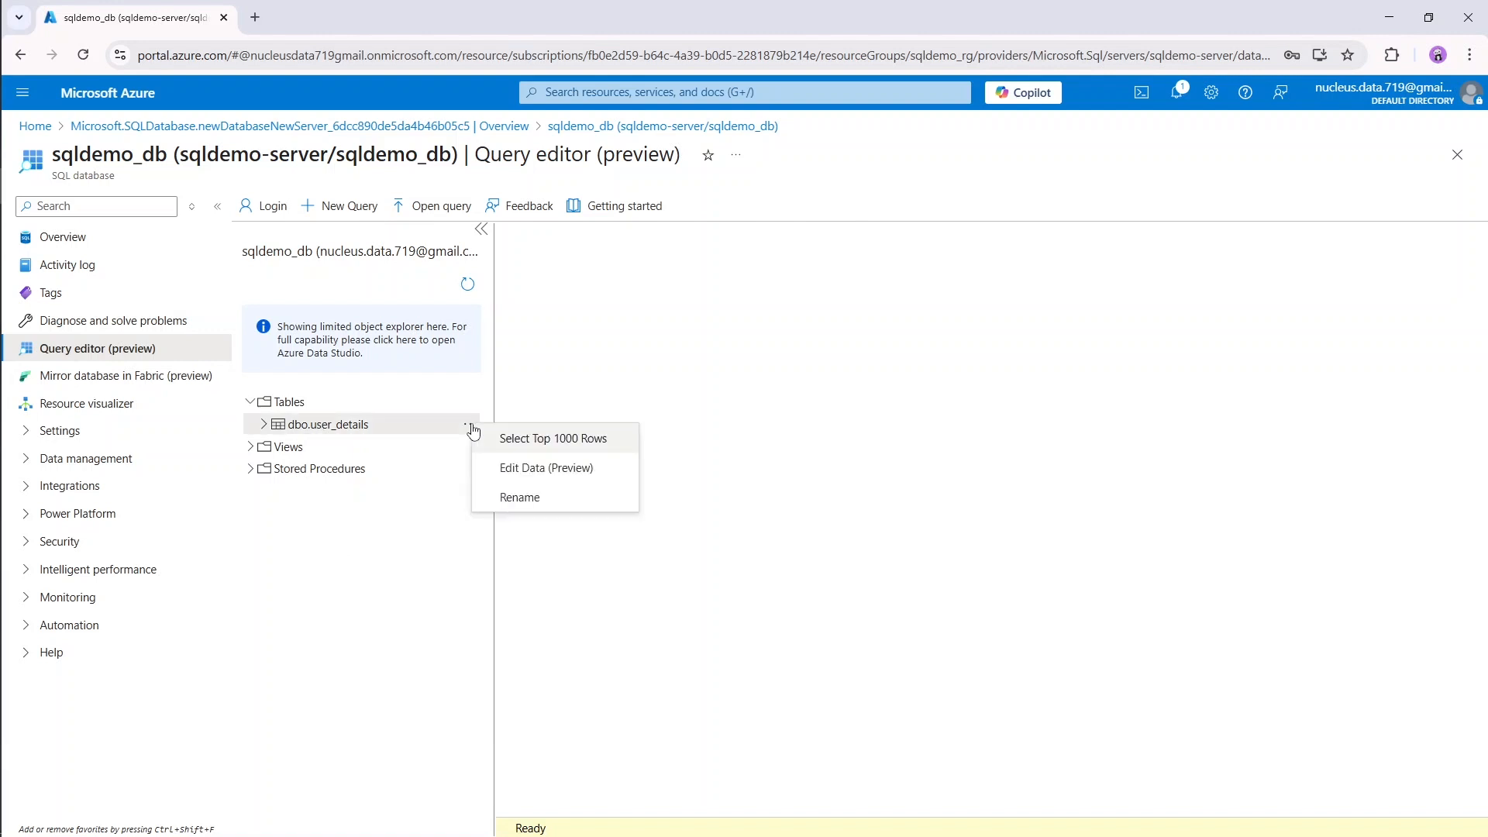
pyautogui.click(585, 448)
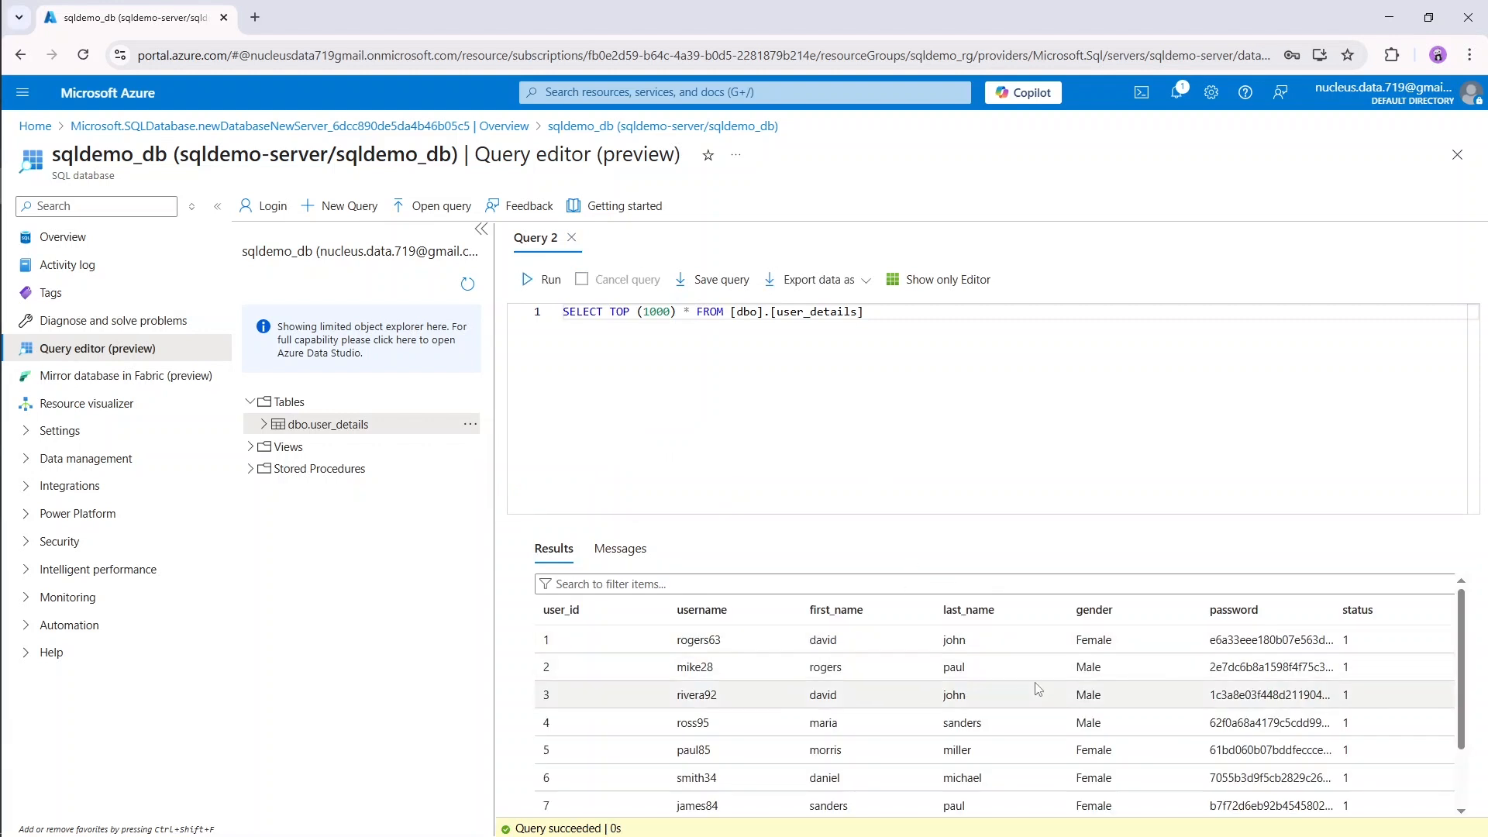
pyautogui.scroll(-2, 1035, 688)
pyautogui.scroll(2, 1036, 682)
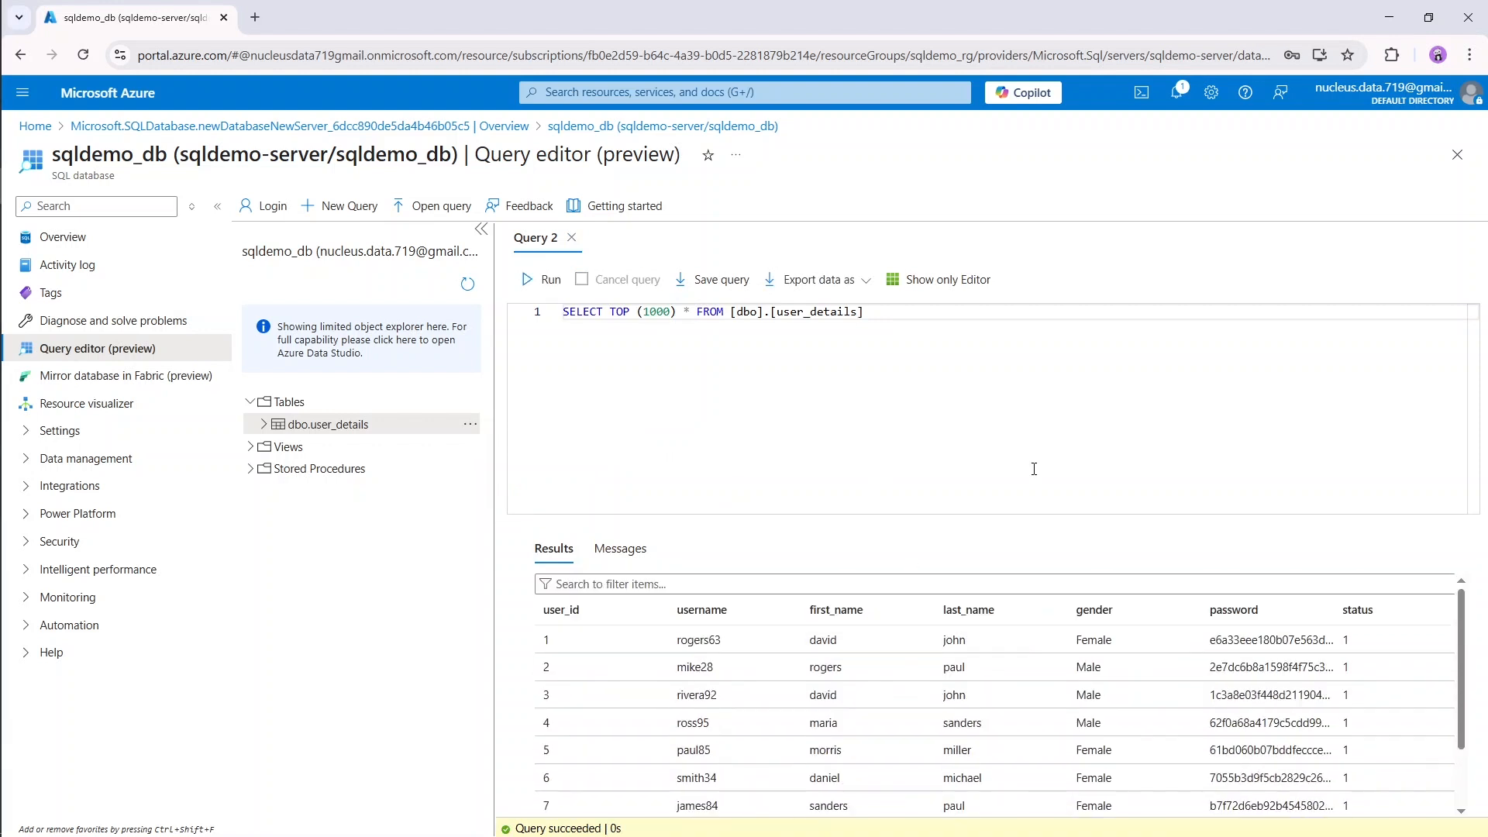